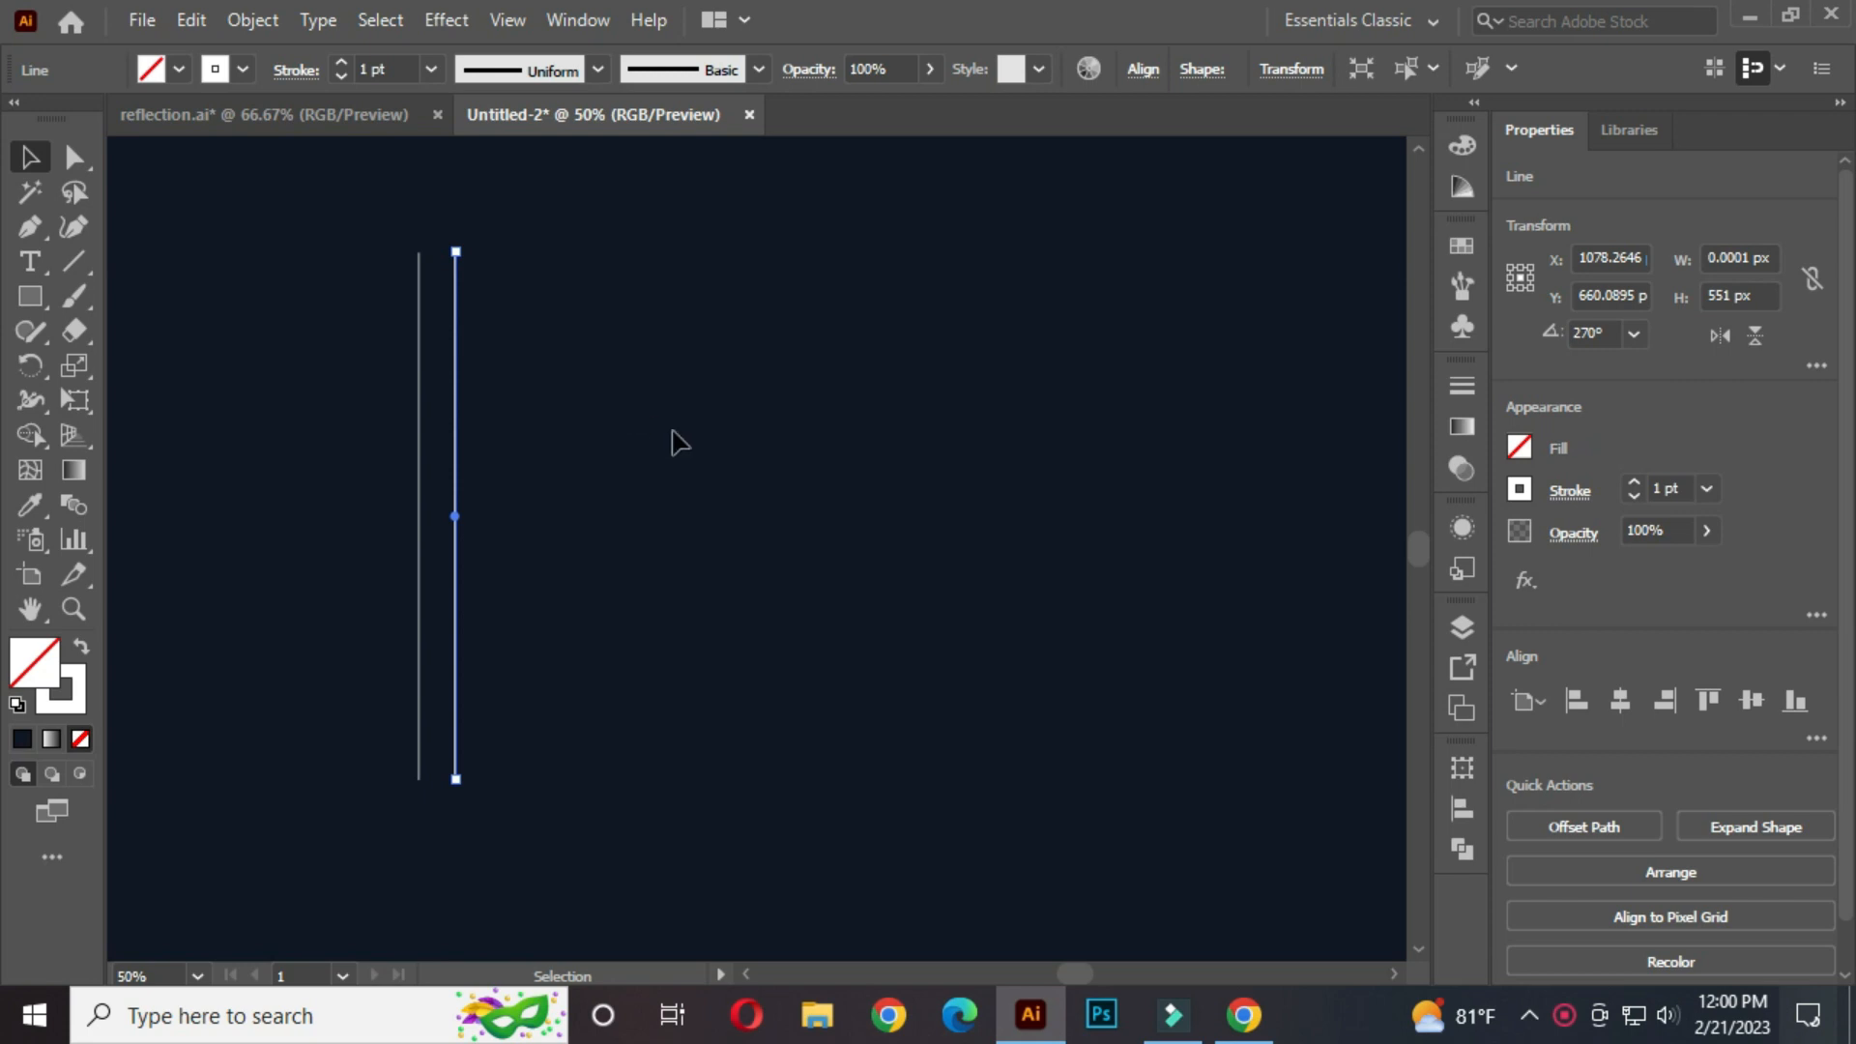
Step: Repeat the line duplication to make six evenly spaced vertical lines and move the whole set toward the middle of the canvas
key("ctrl+d")
key("ctrl+d")
key("ctrl+d")
key("ctrl+d")
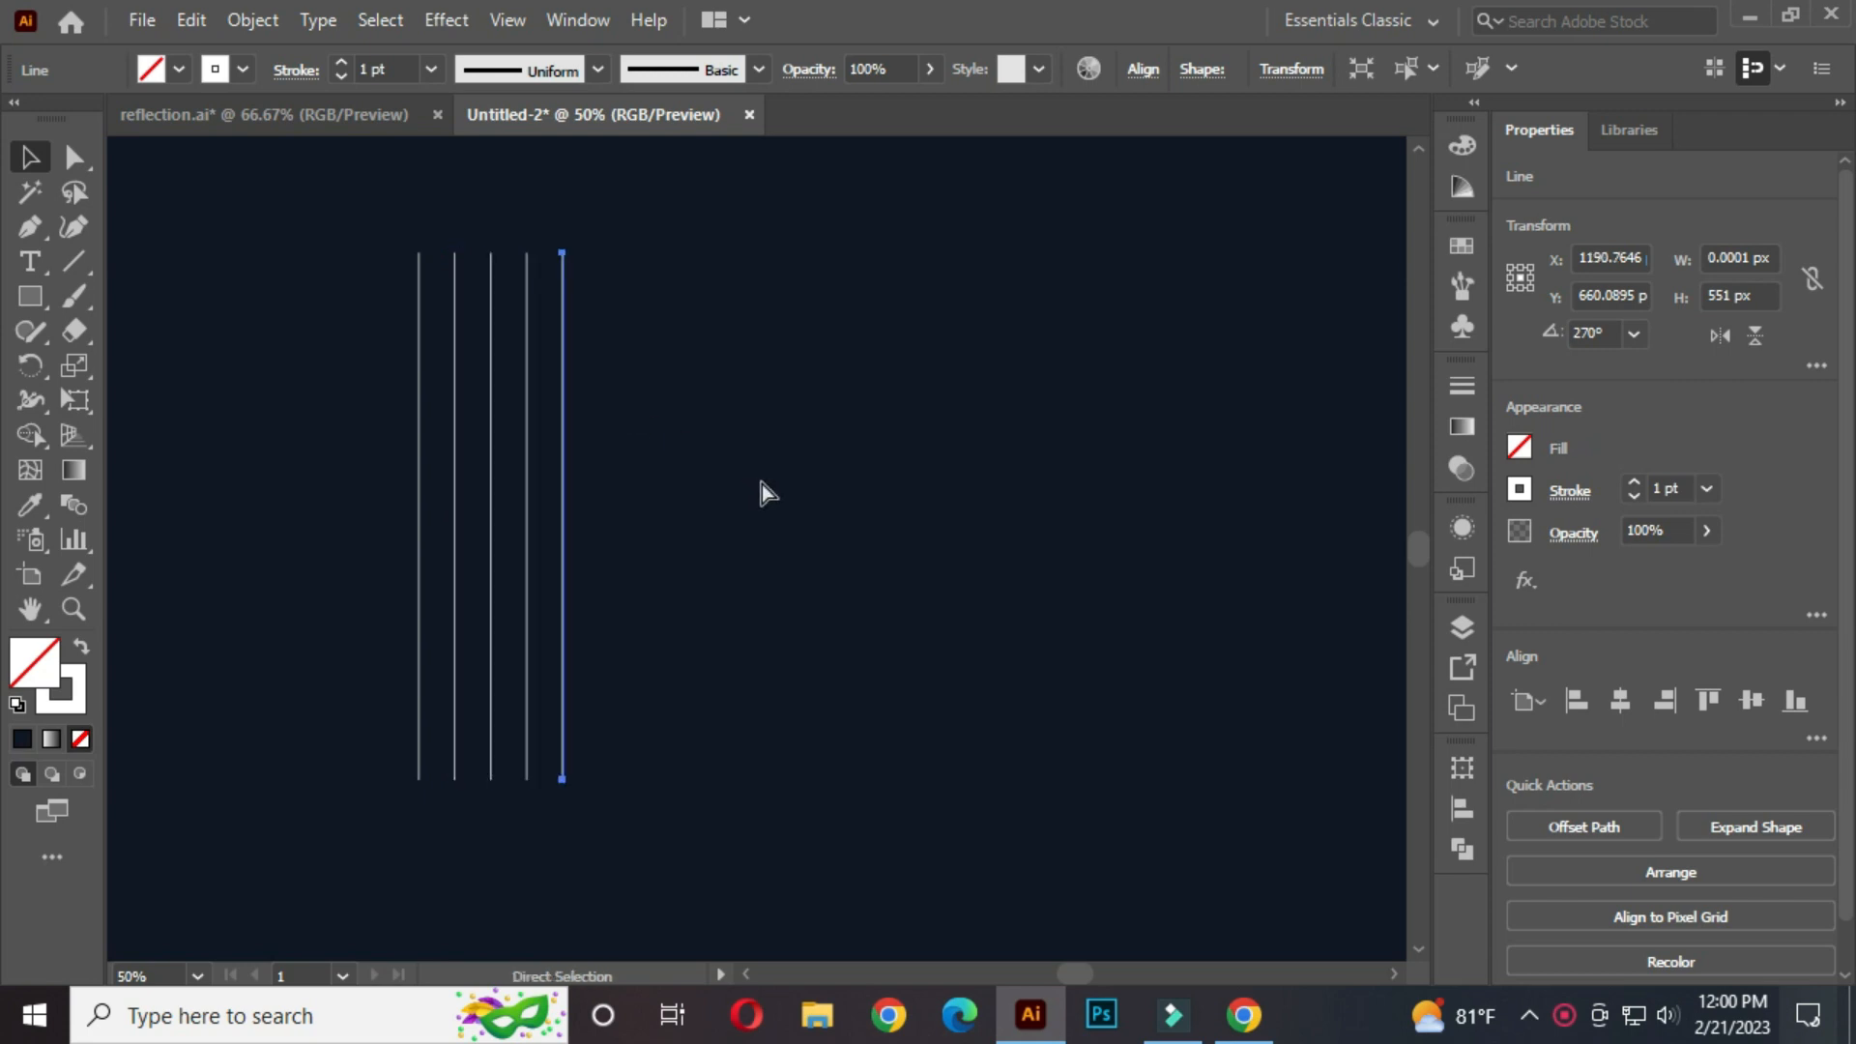
left_click(689, 466)
left_click_drag(364, 236, 779, 418)
left_click(884, 423)
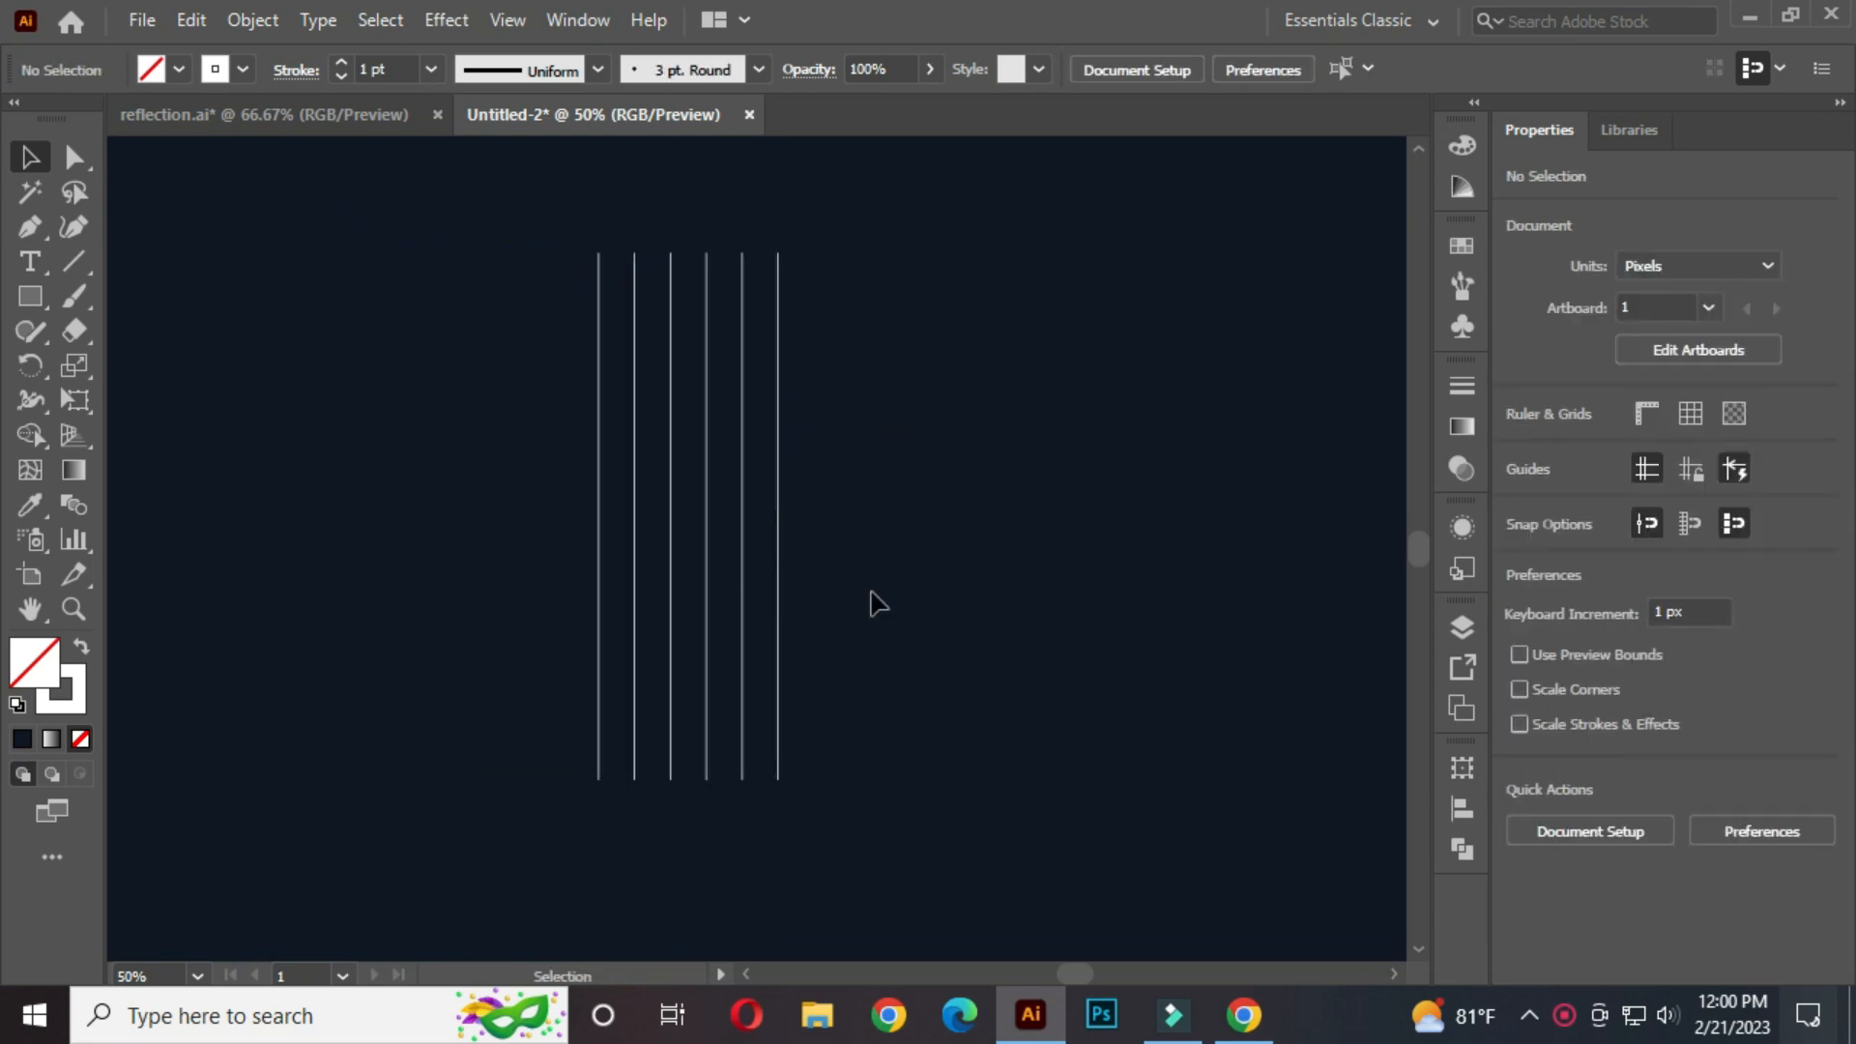
Step: Create a copy of the six vertical lines rotated by 60°
left_click_drag(557, 221, 865, 387)
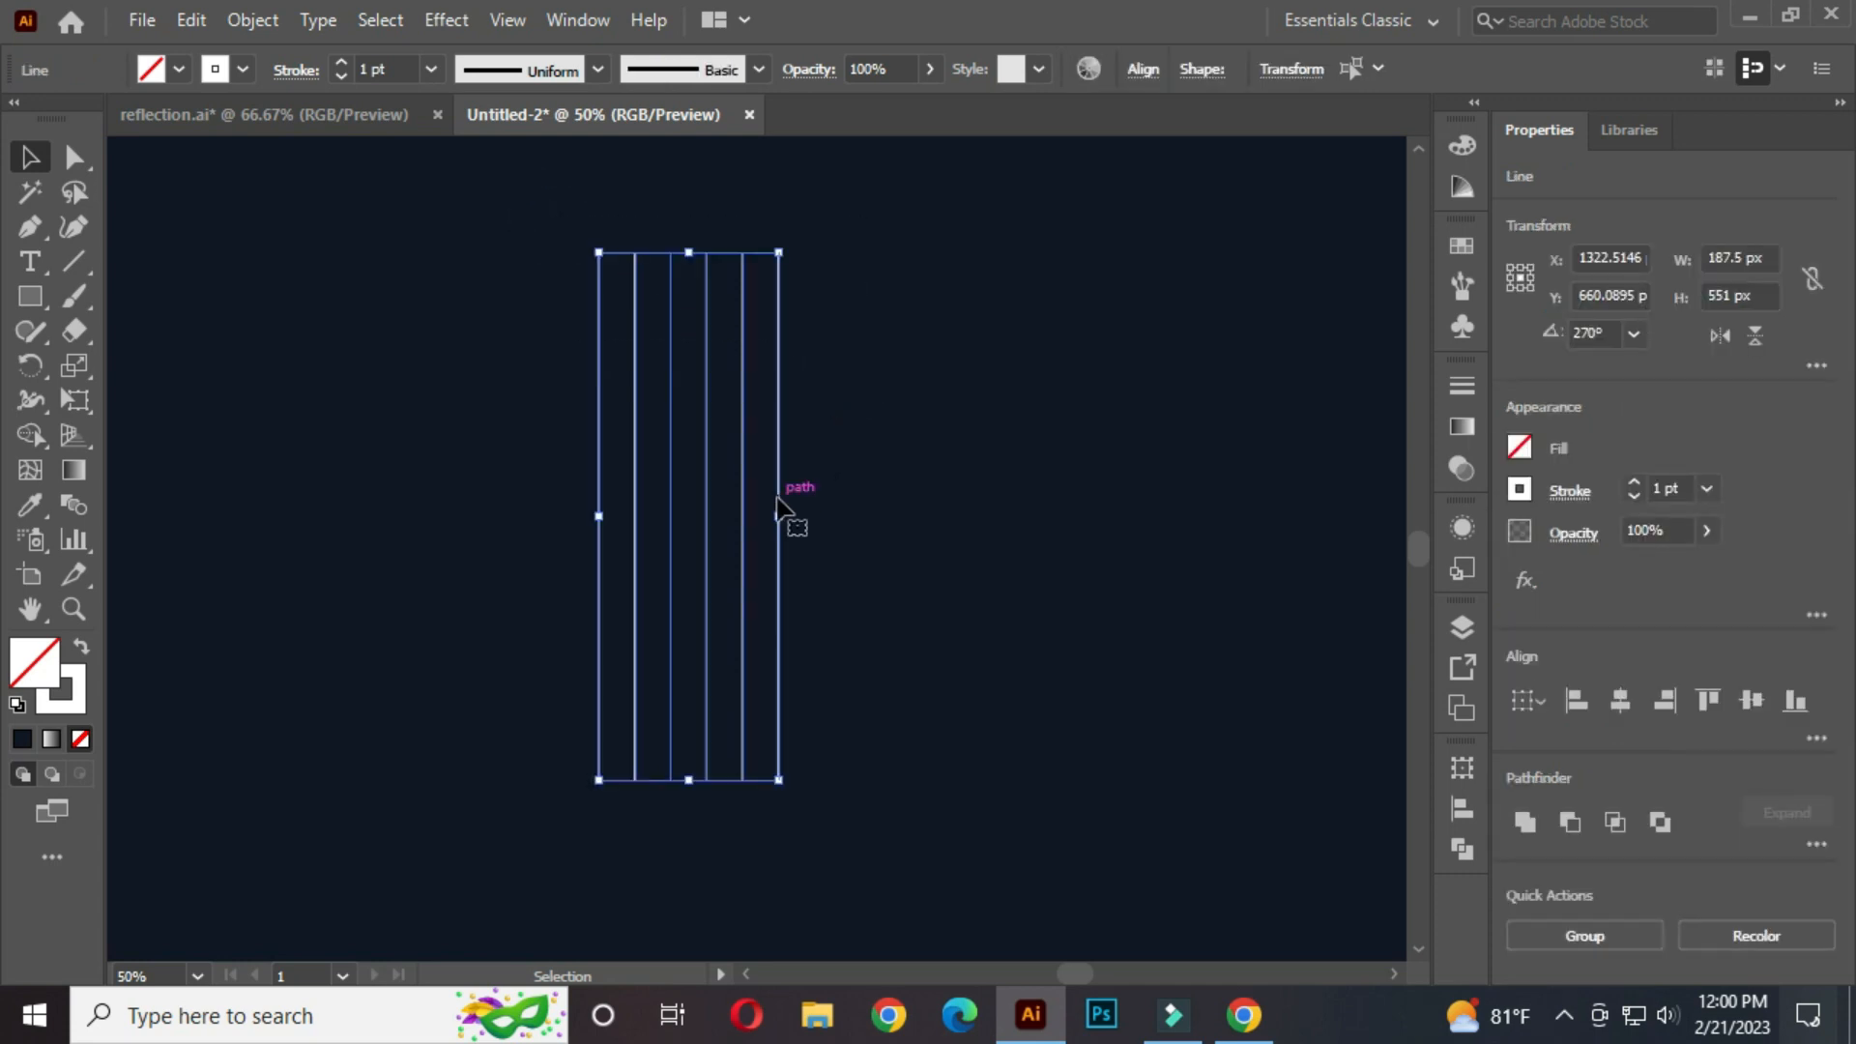
right_click(684, 309)
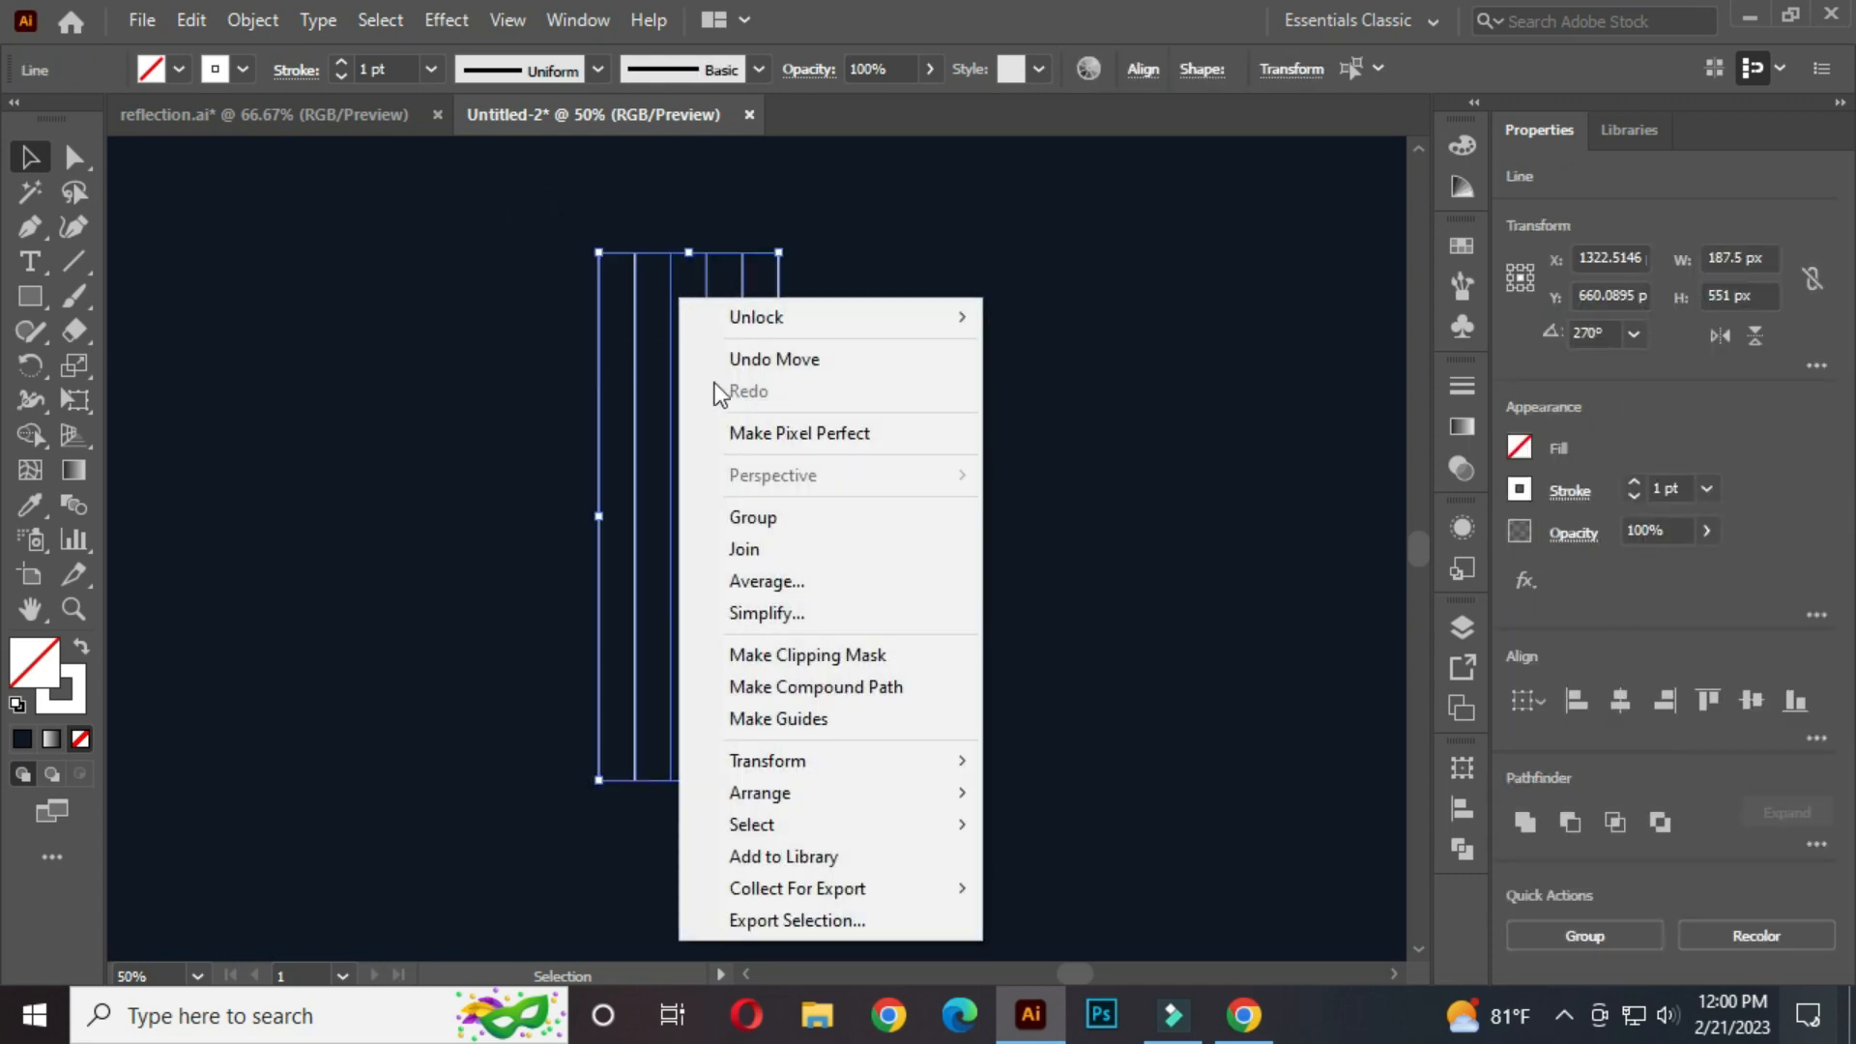
mouse_move(851, 758)
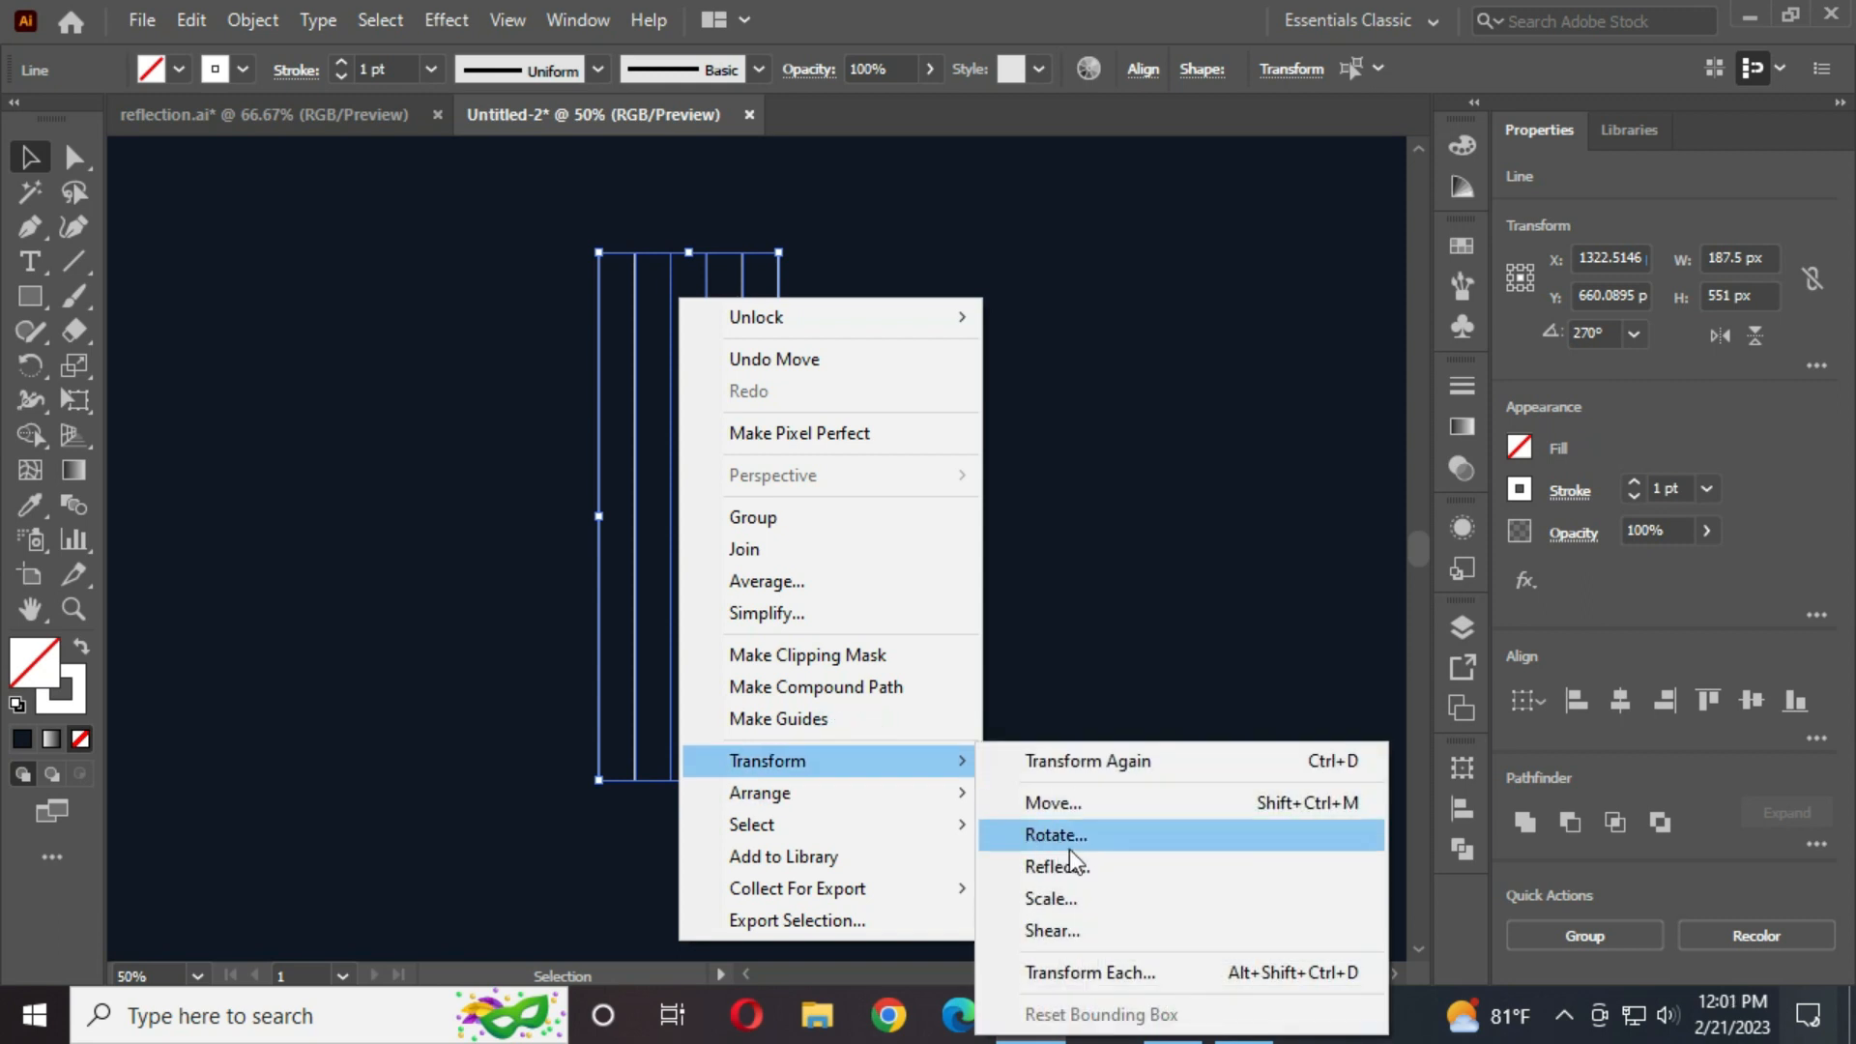
left_click(1094, 838)
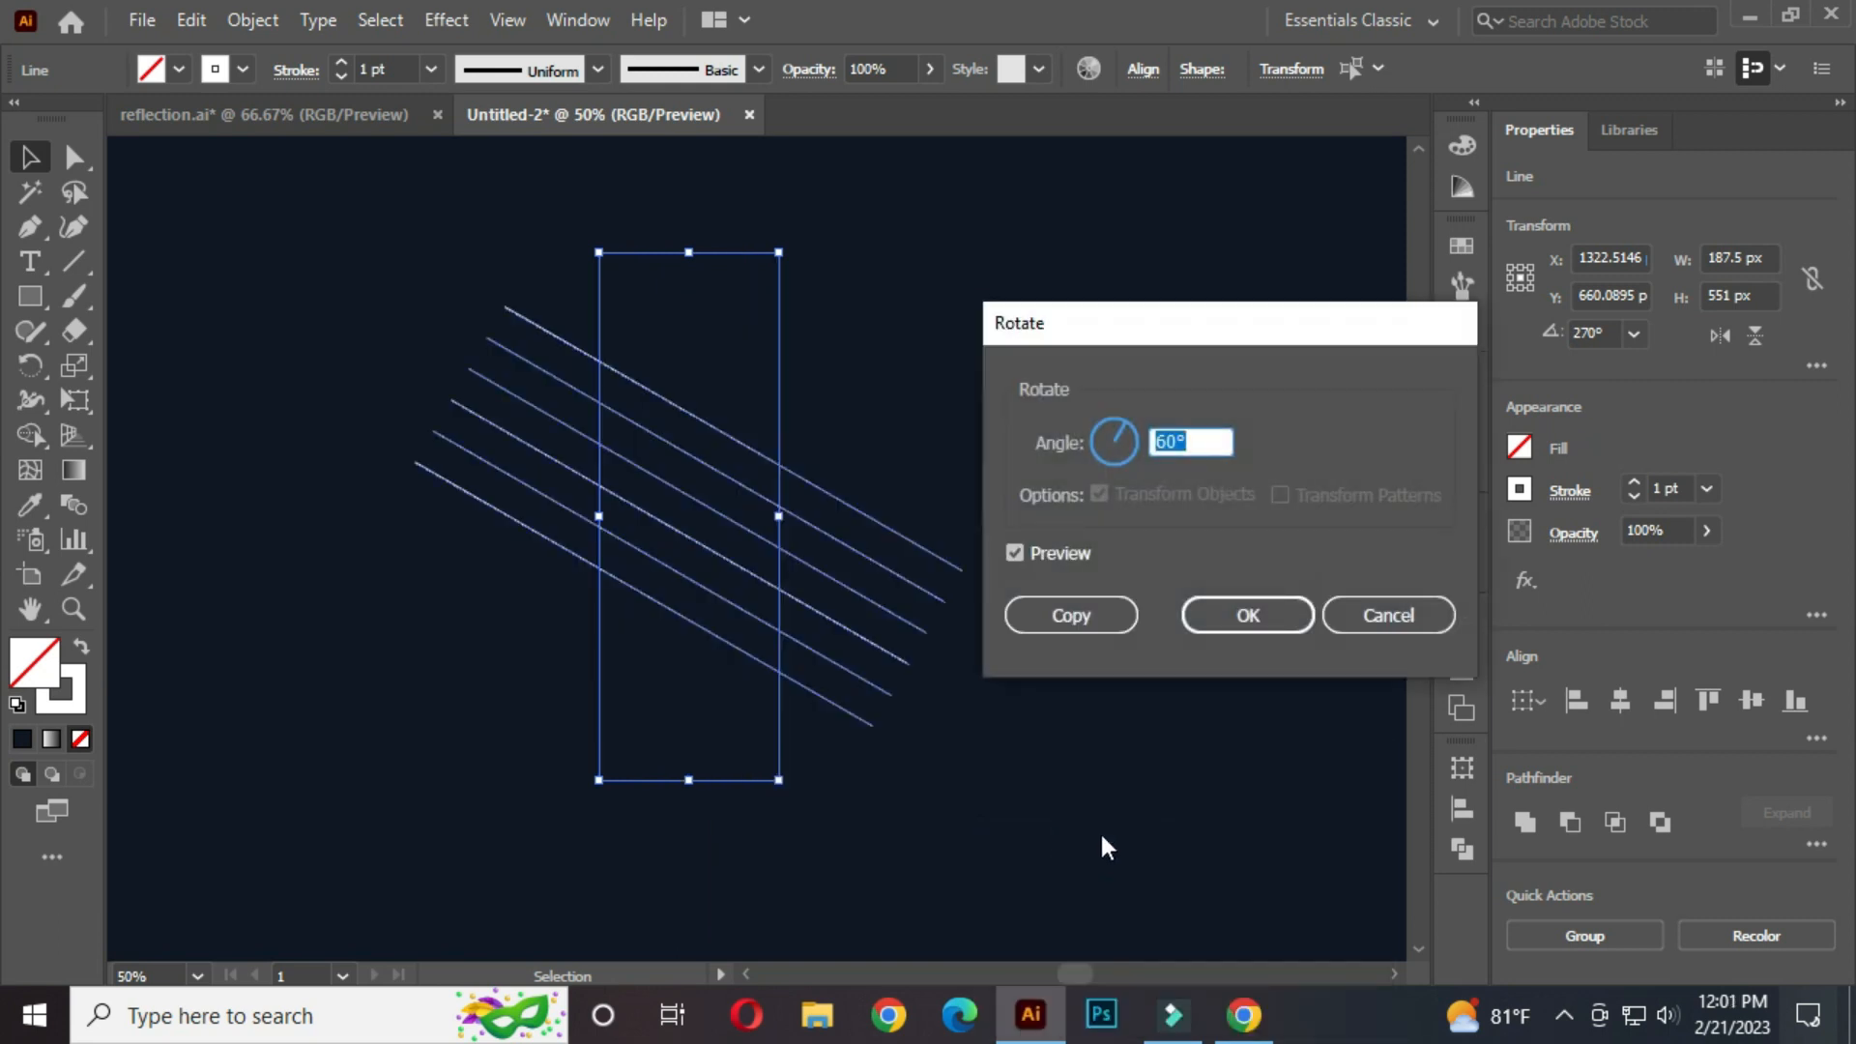
double_click(1181, 440)
left_click(1080, 613)
left_click(855, 556)
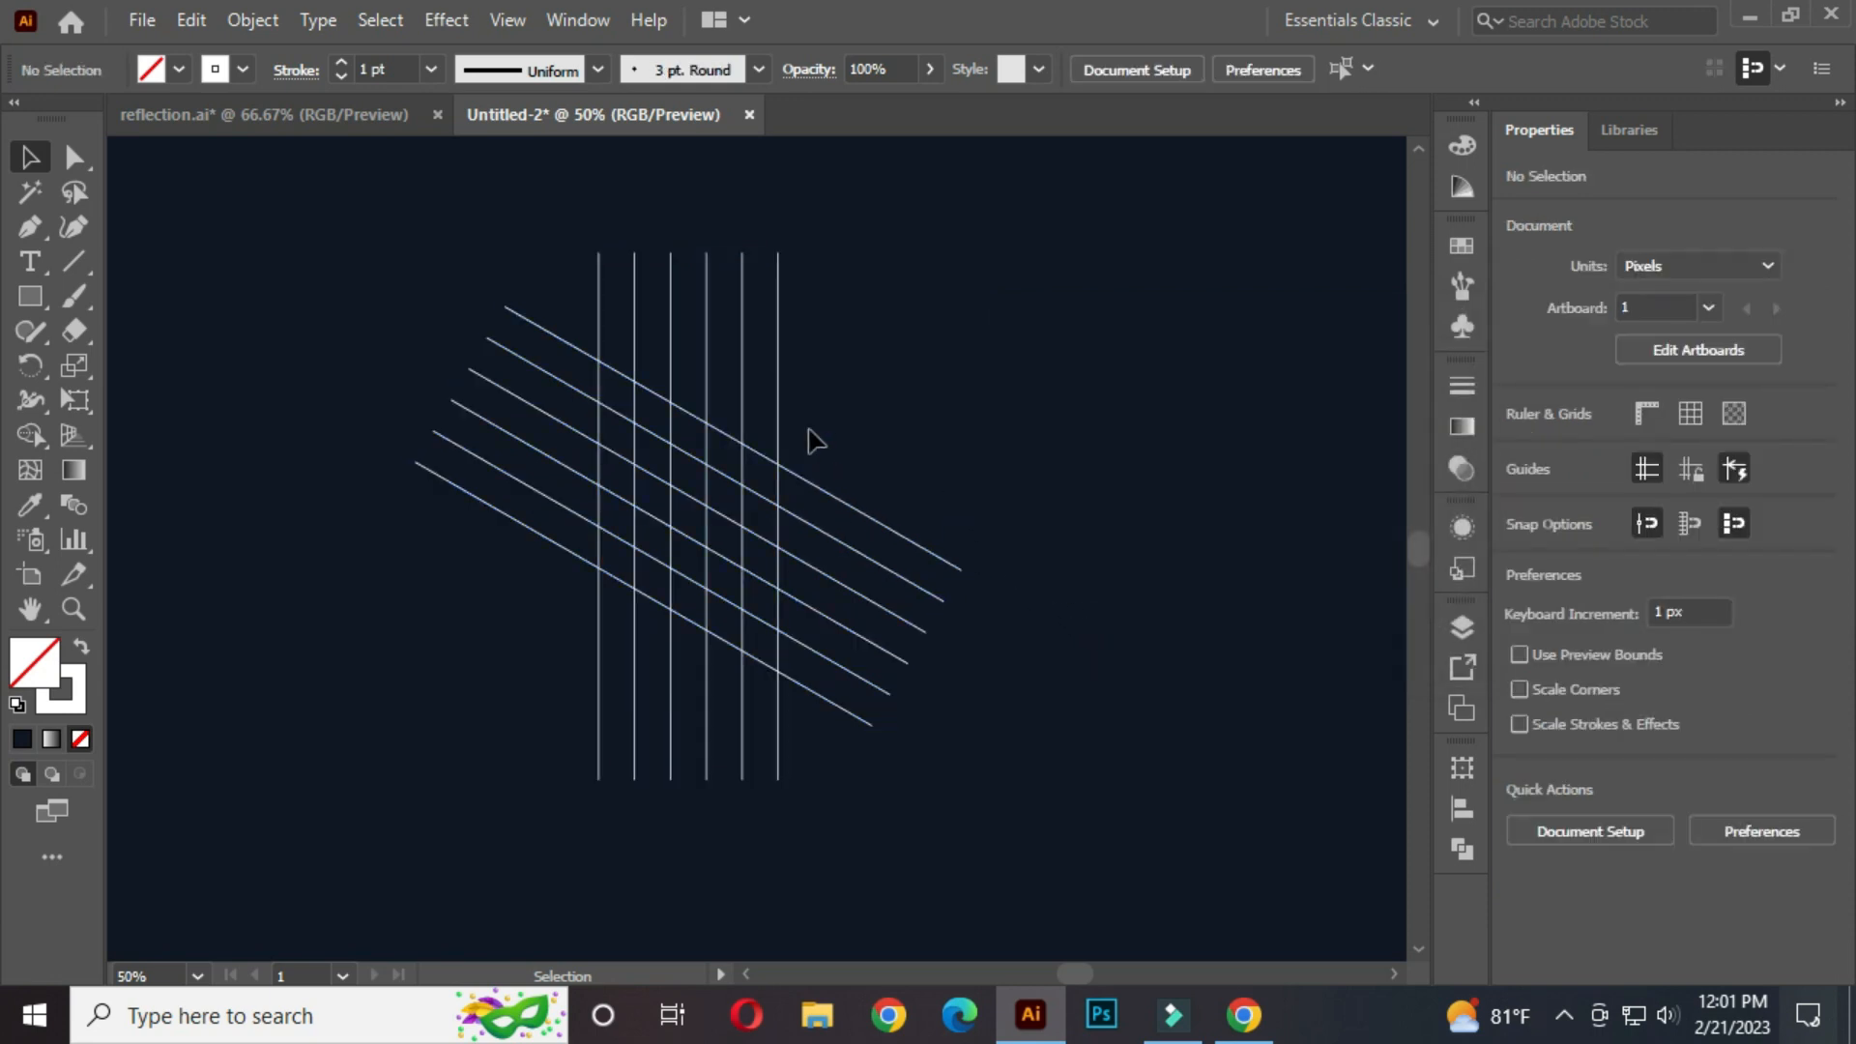
Step: Delete the two rightmost vertical lines from the grid
left_click_drag(738, 242, 813, 322)
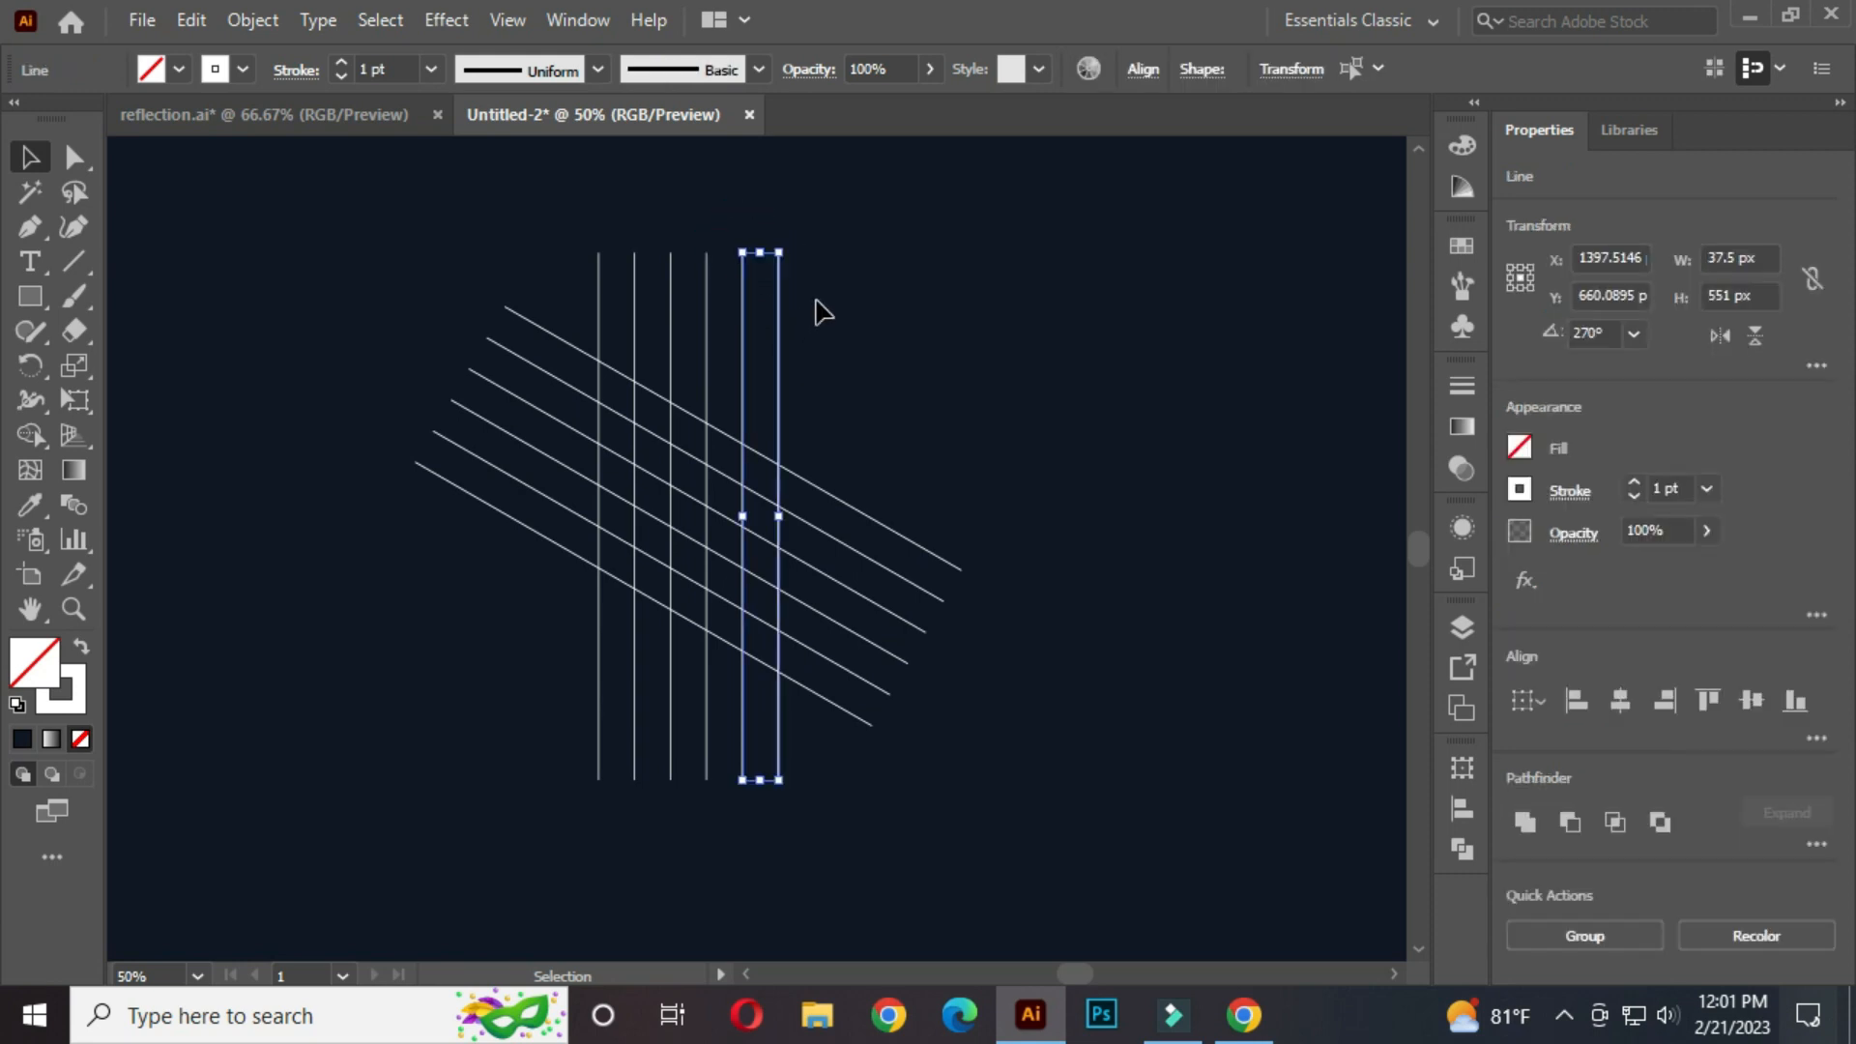
key("Delete")
left_click(780, 350)
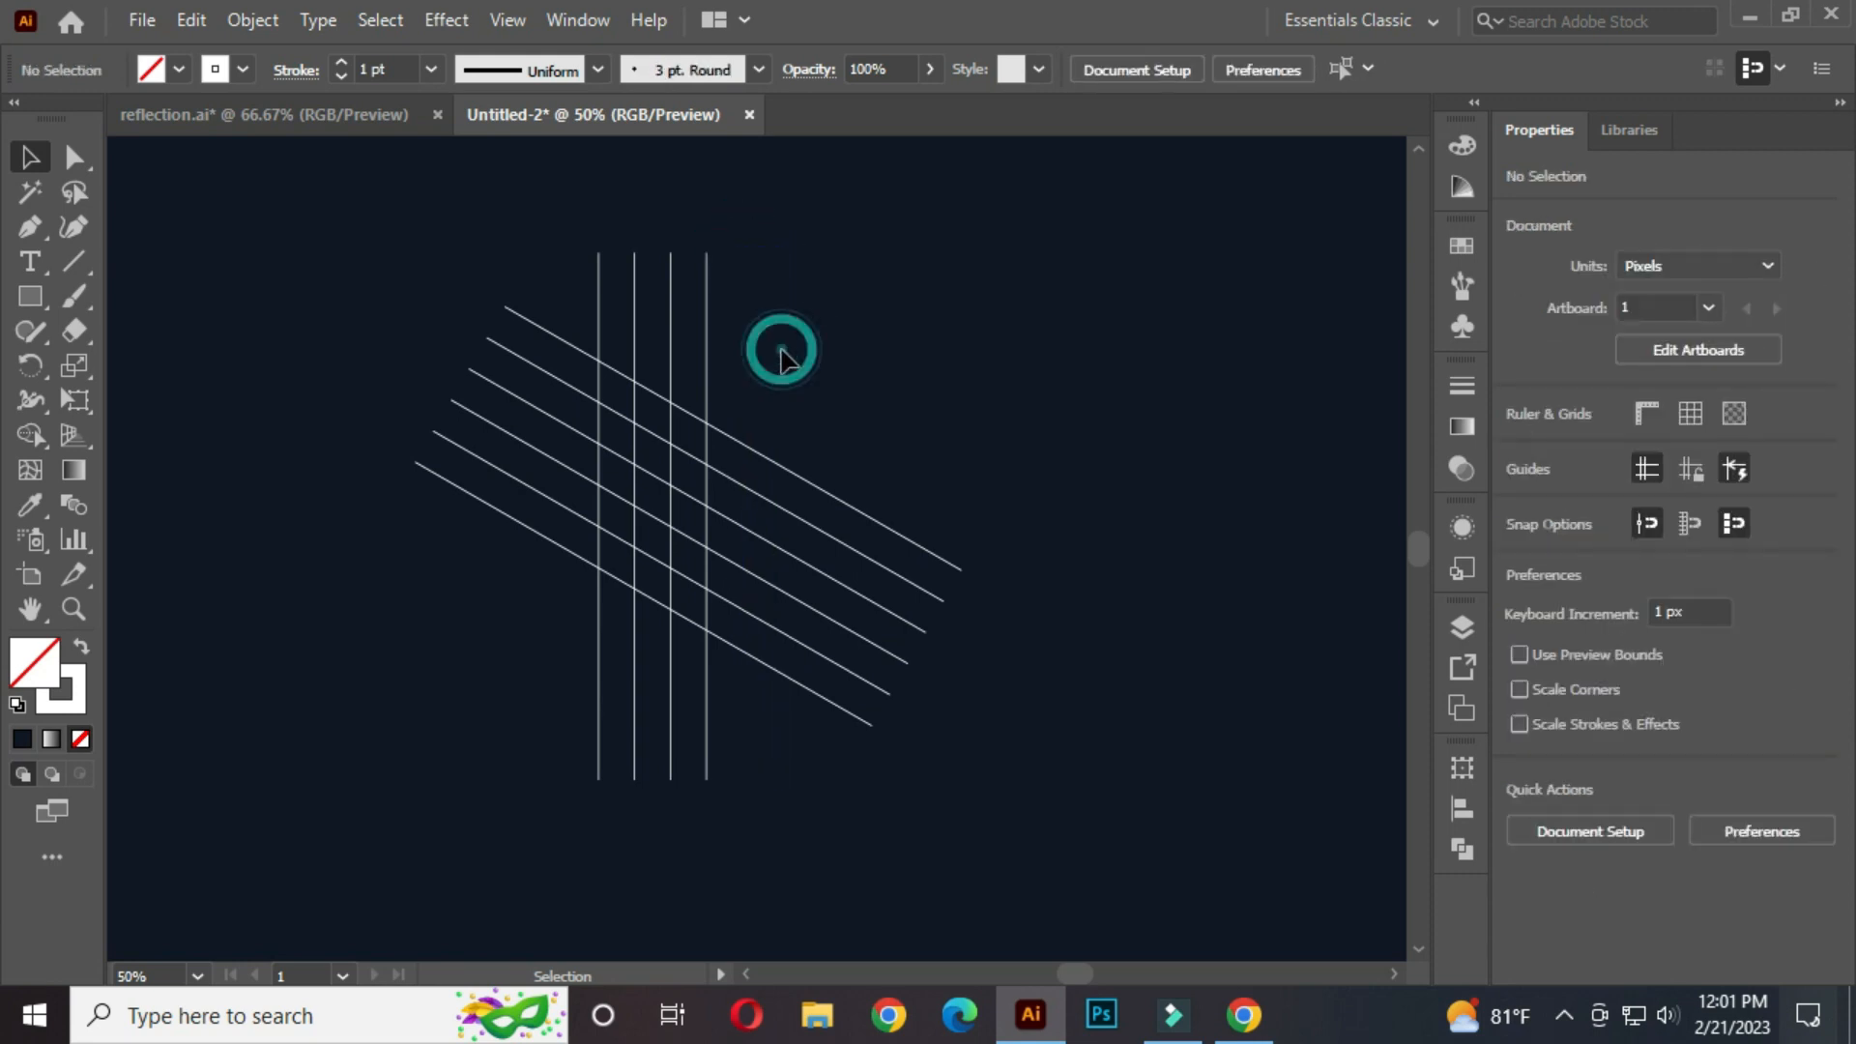
Step: Move the slanted lines up and to the left over the vertical lines and create a copy reflected across the vertical axis
left_click_drag(758, 381, 766, 539)
right_click(489, 322)
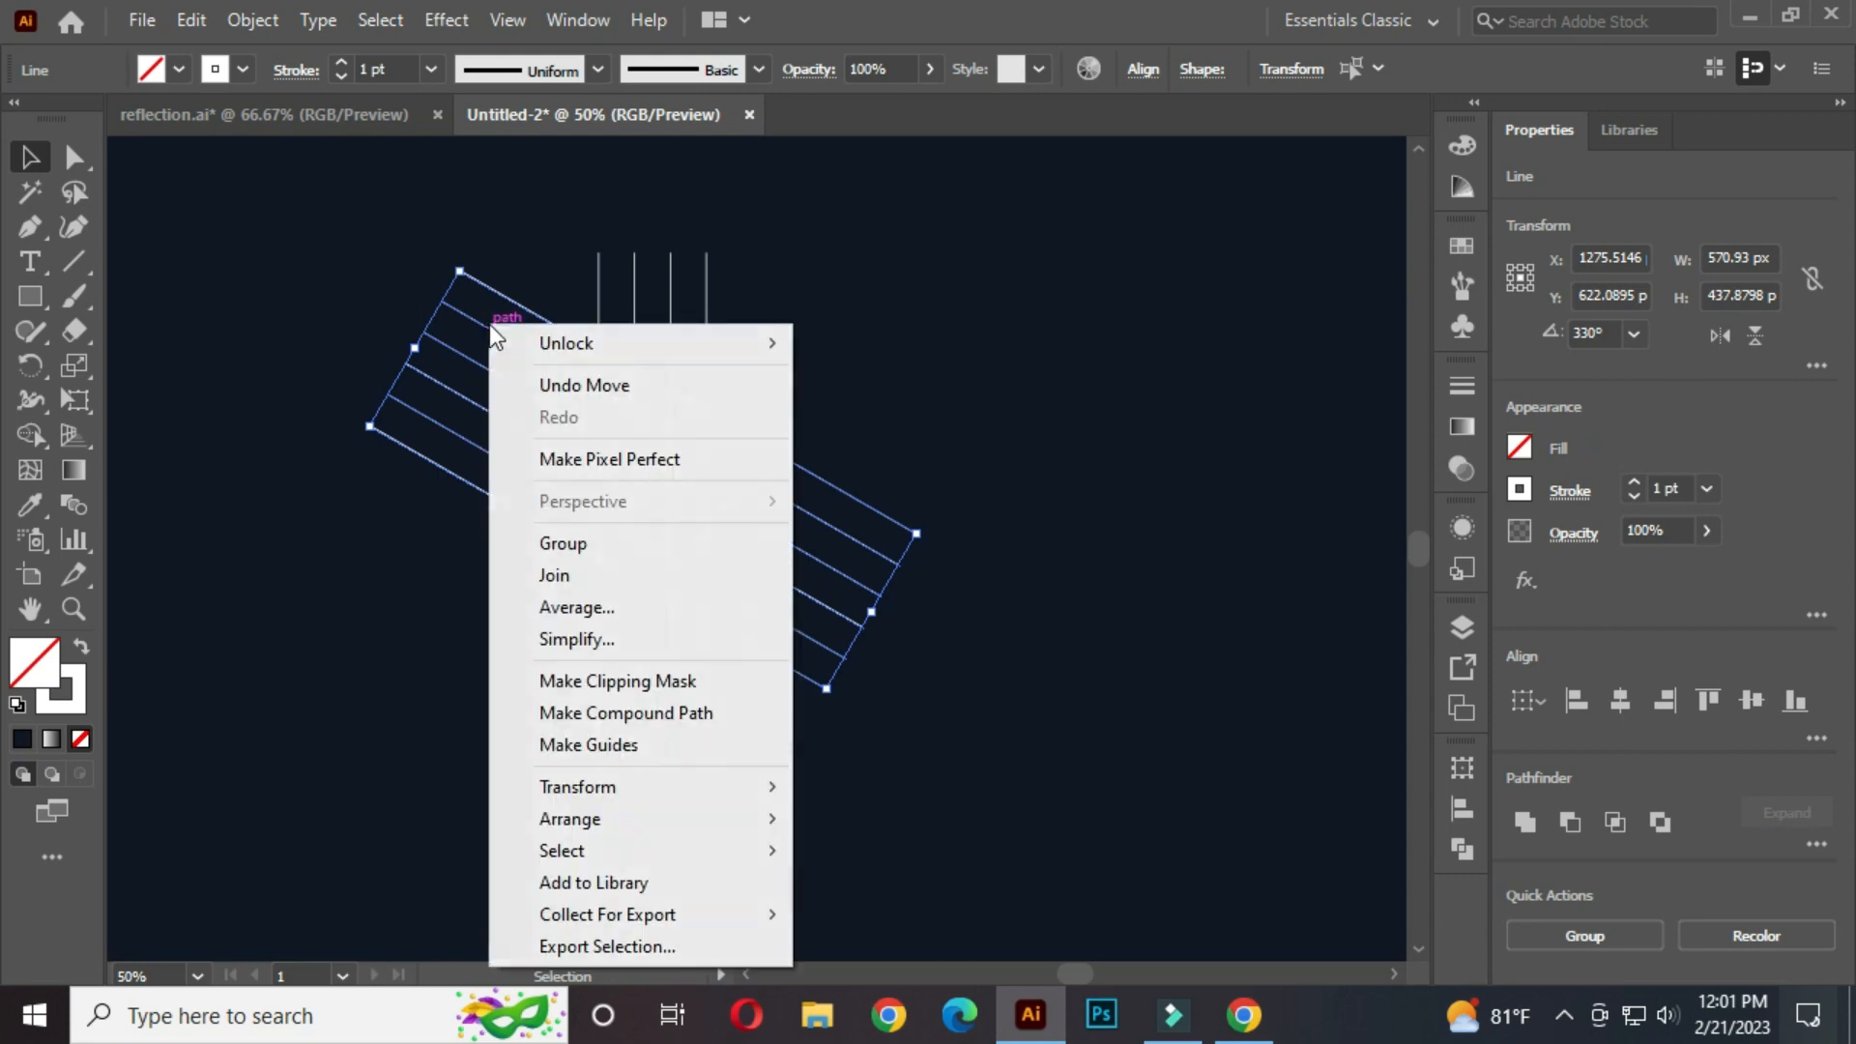
mouse_move(654, 789)
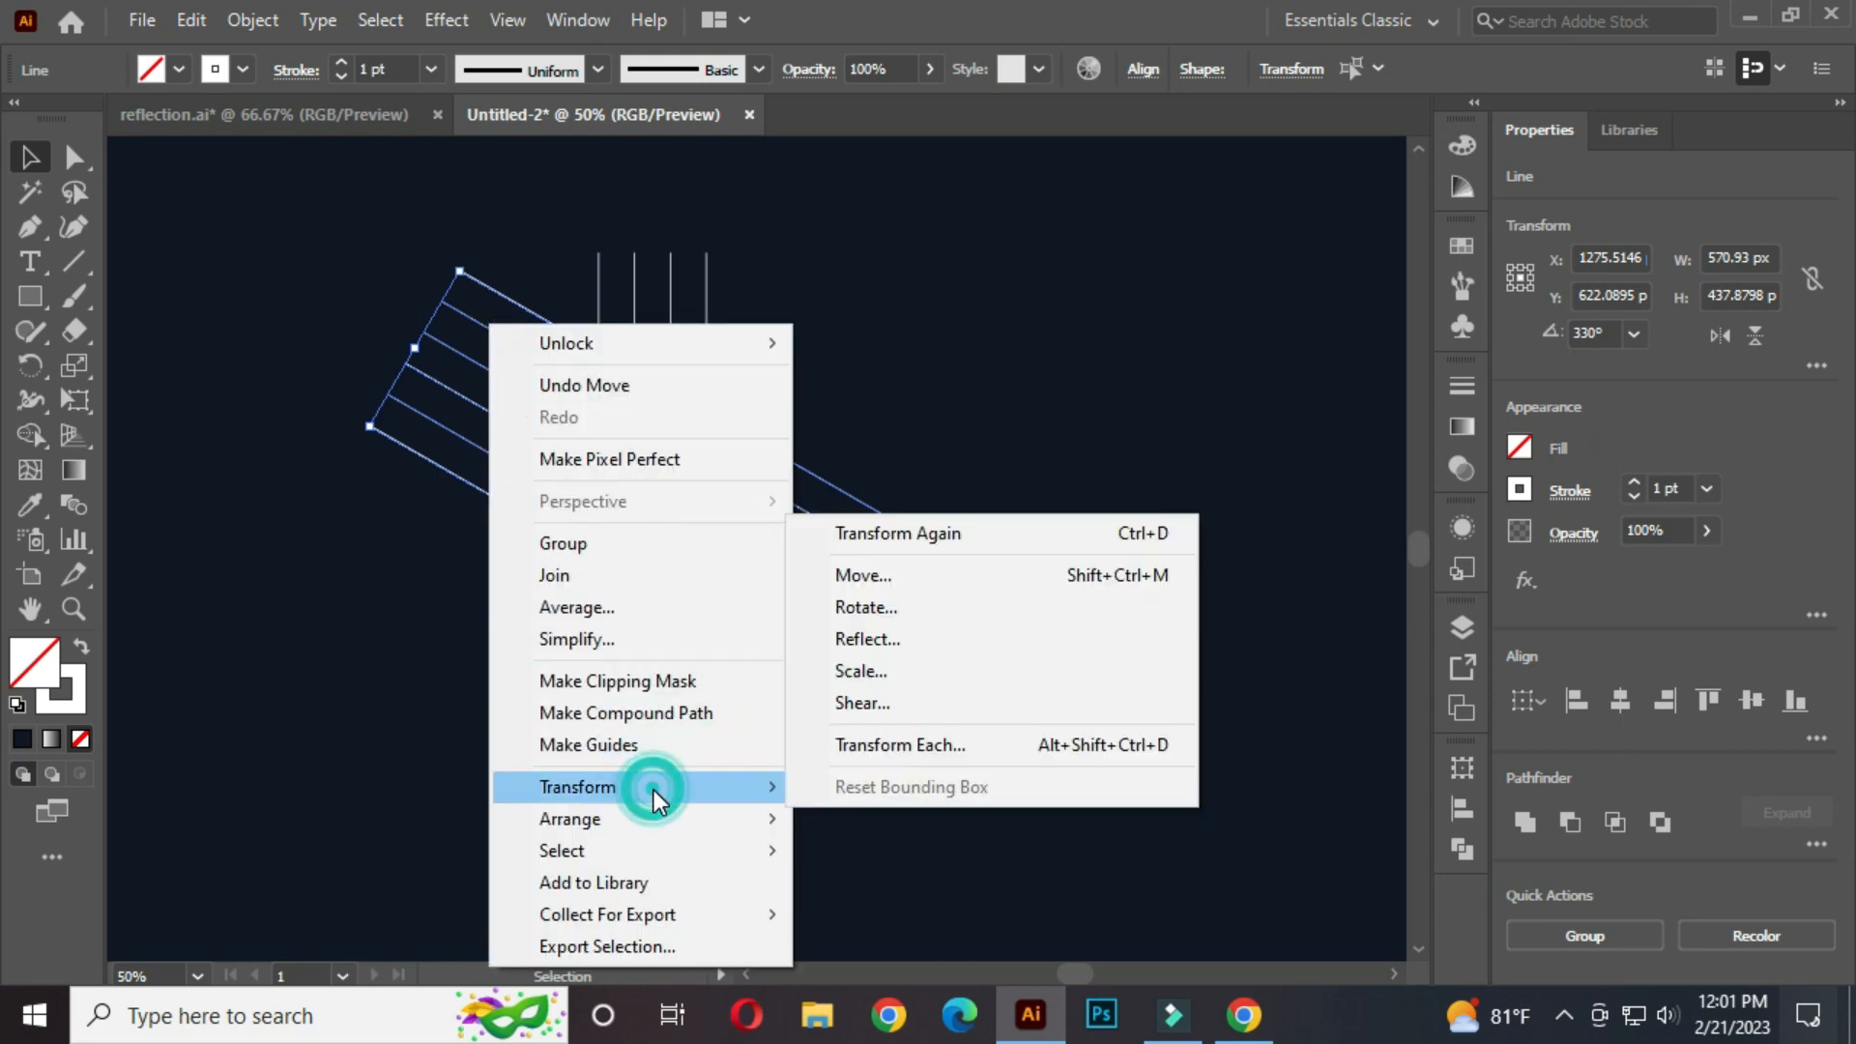
left_click(850, 640)
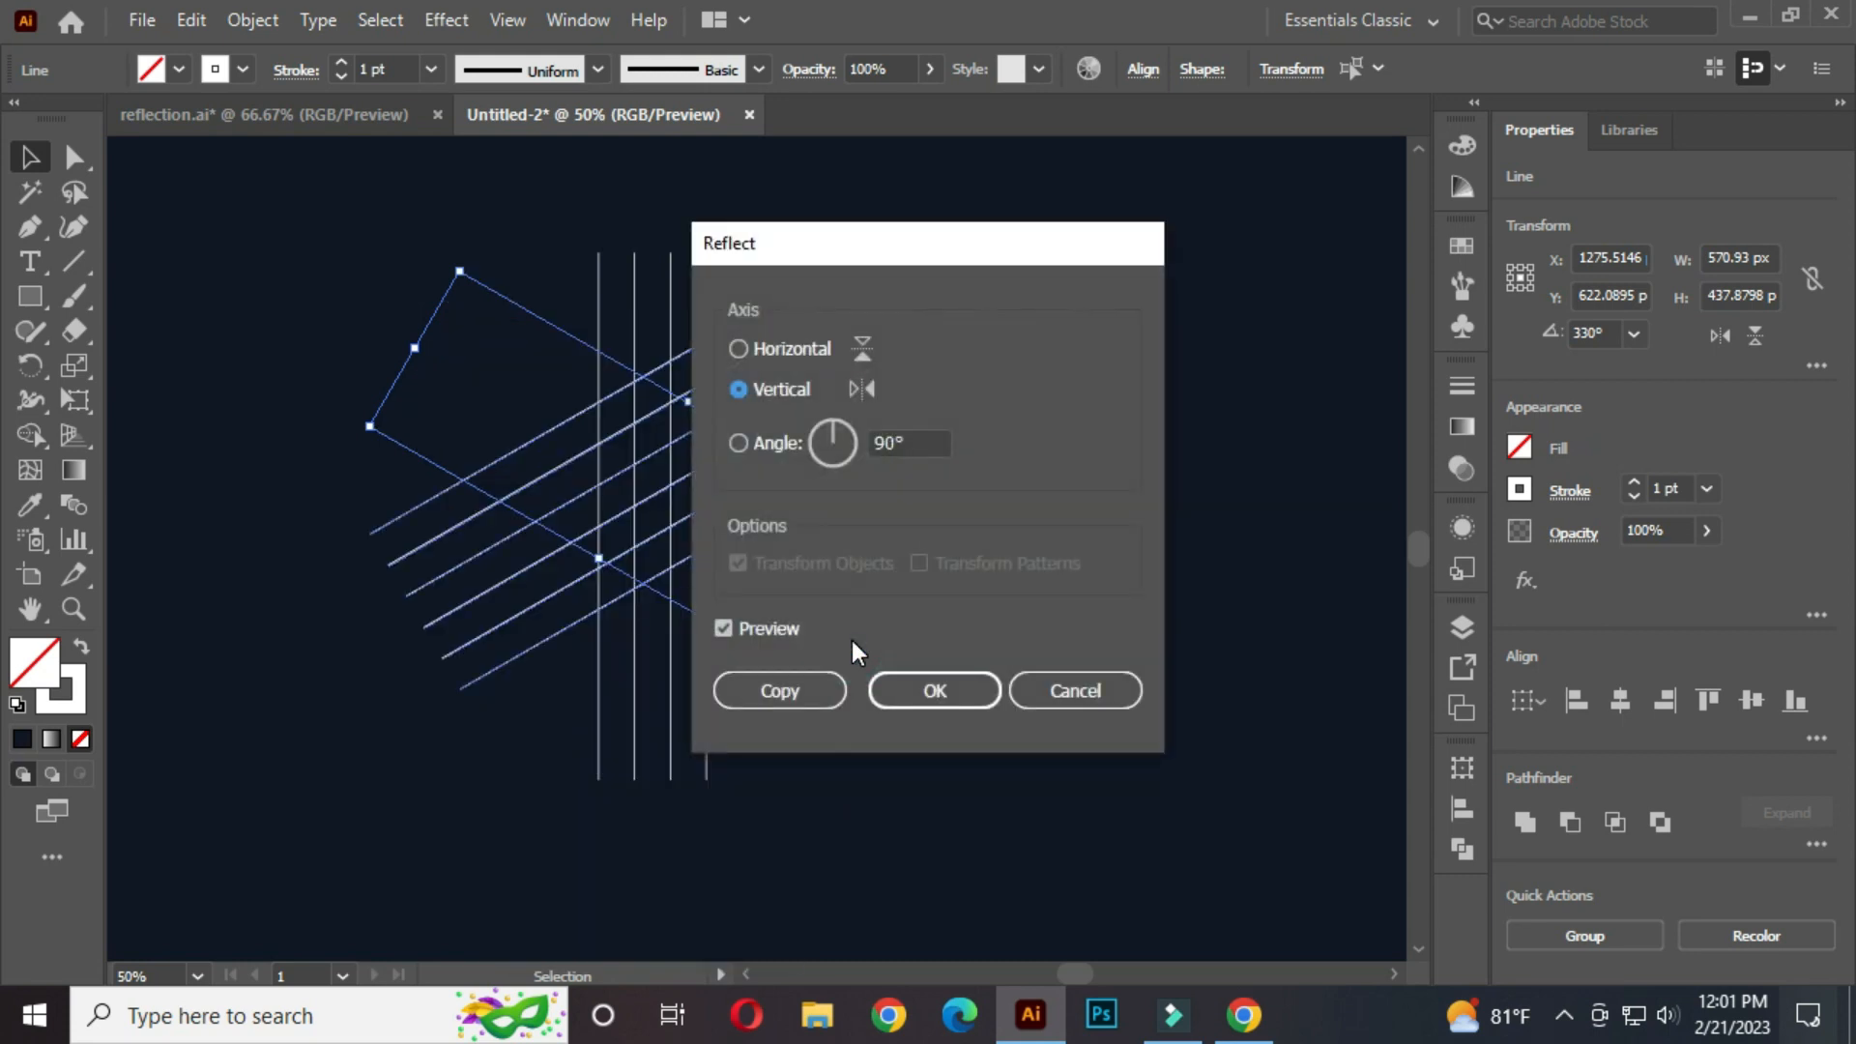
left_click(788, 690)
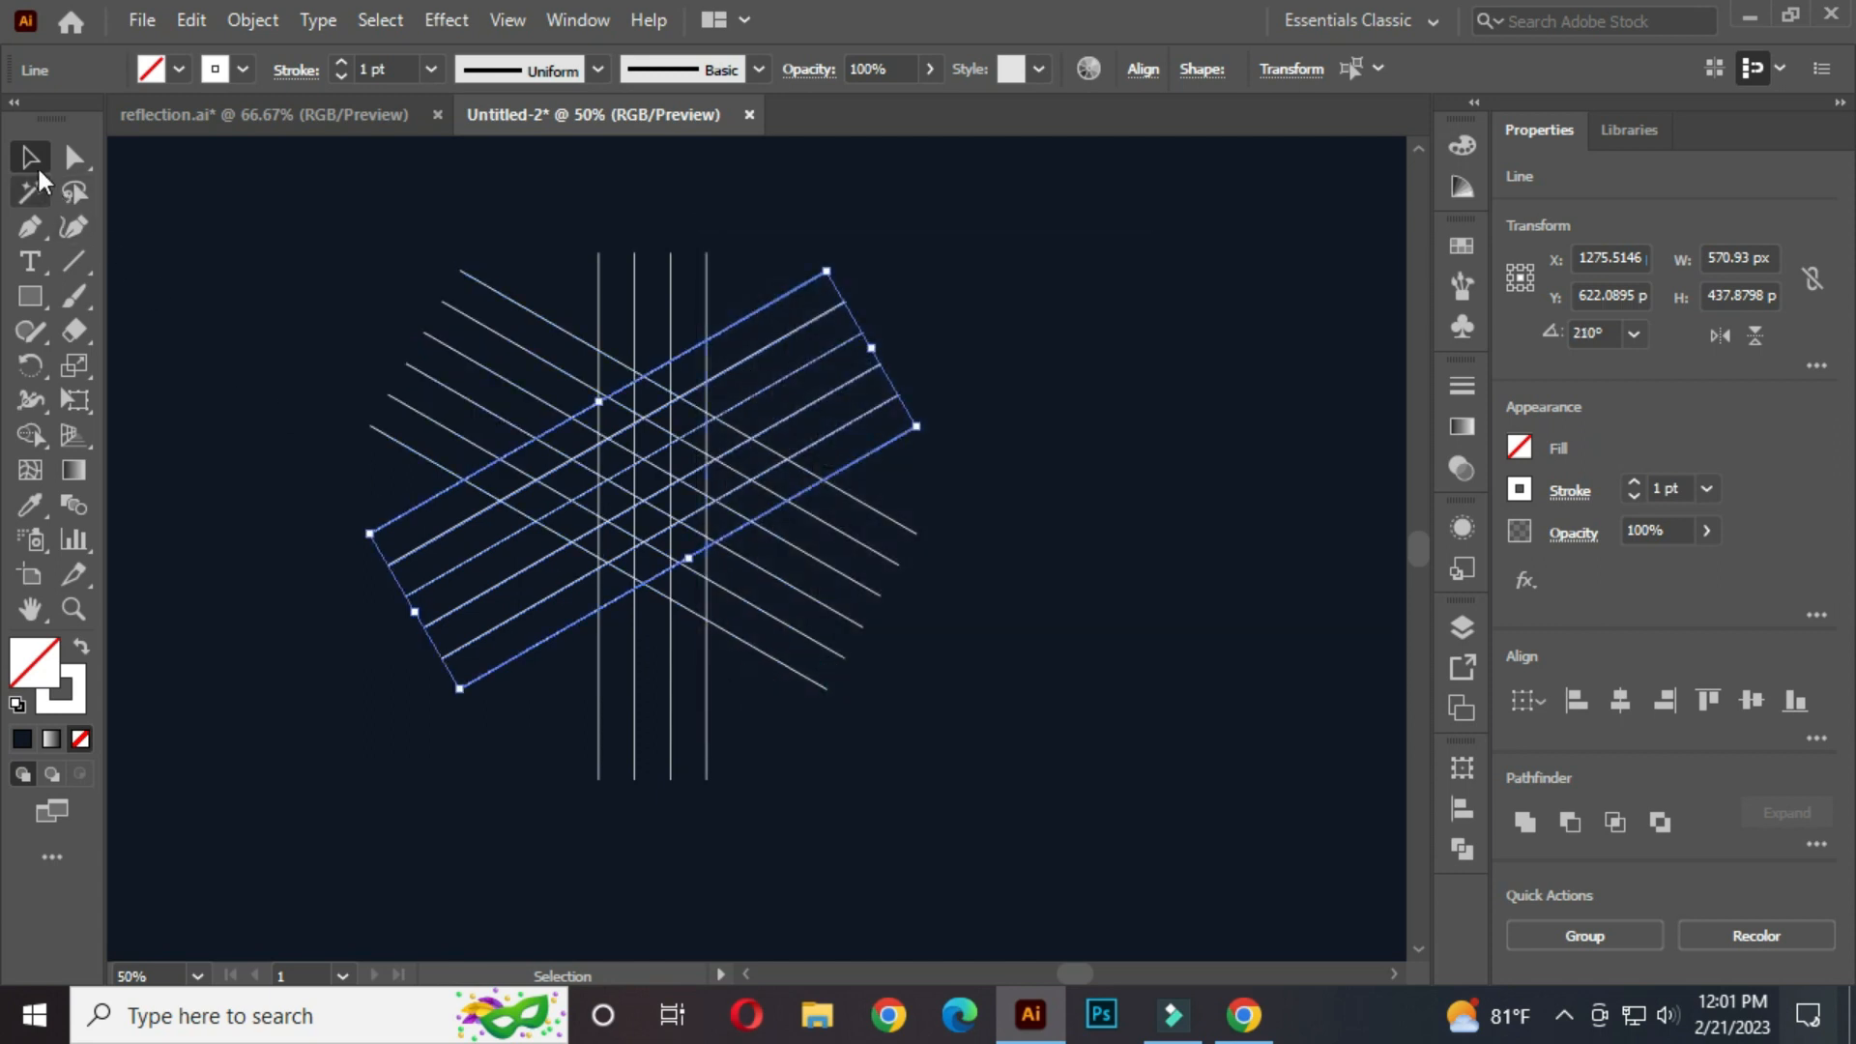
Step: Shift the reflected lines slightly upward so their crossings meet the vertical and slanted lines exactly, forming a triangular grid
left_click(32, 159)
scroll(638, 387, "up", 3)
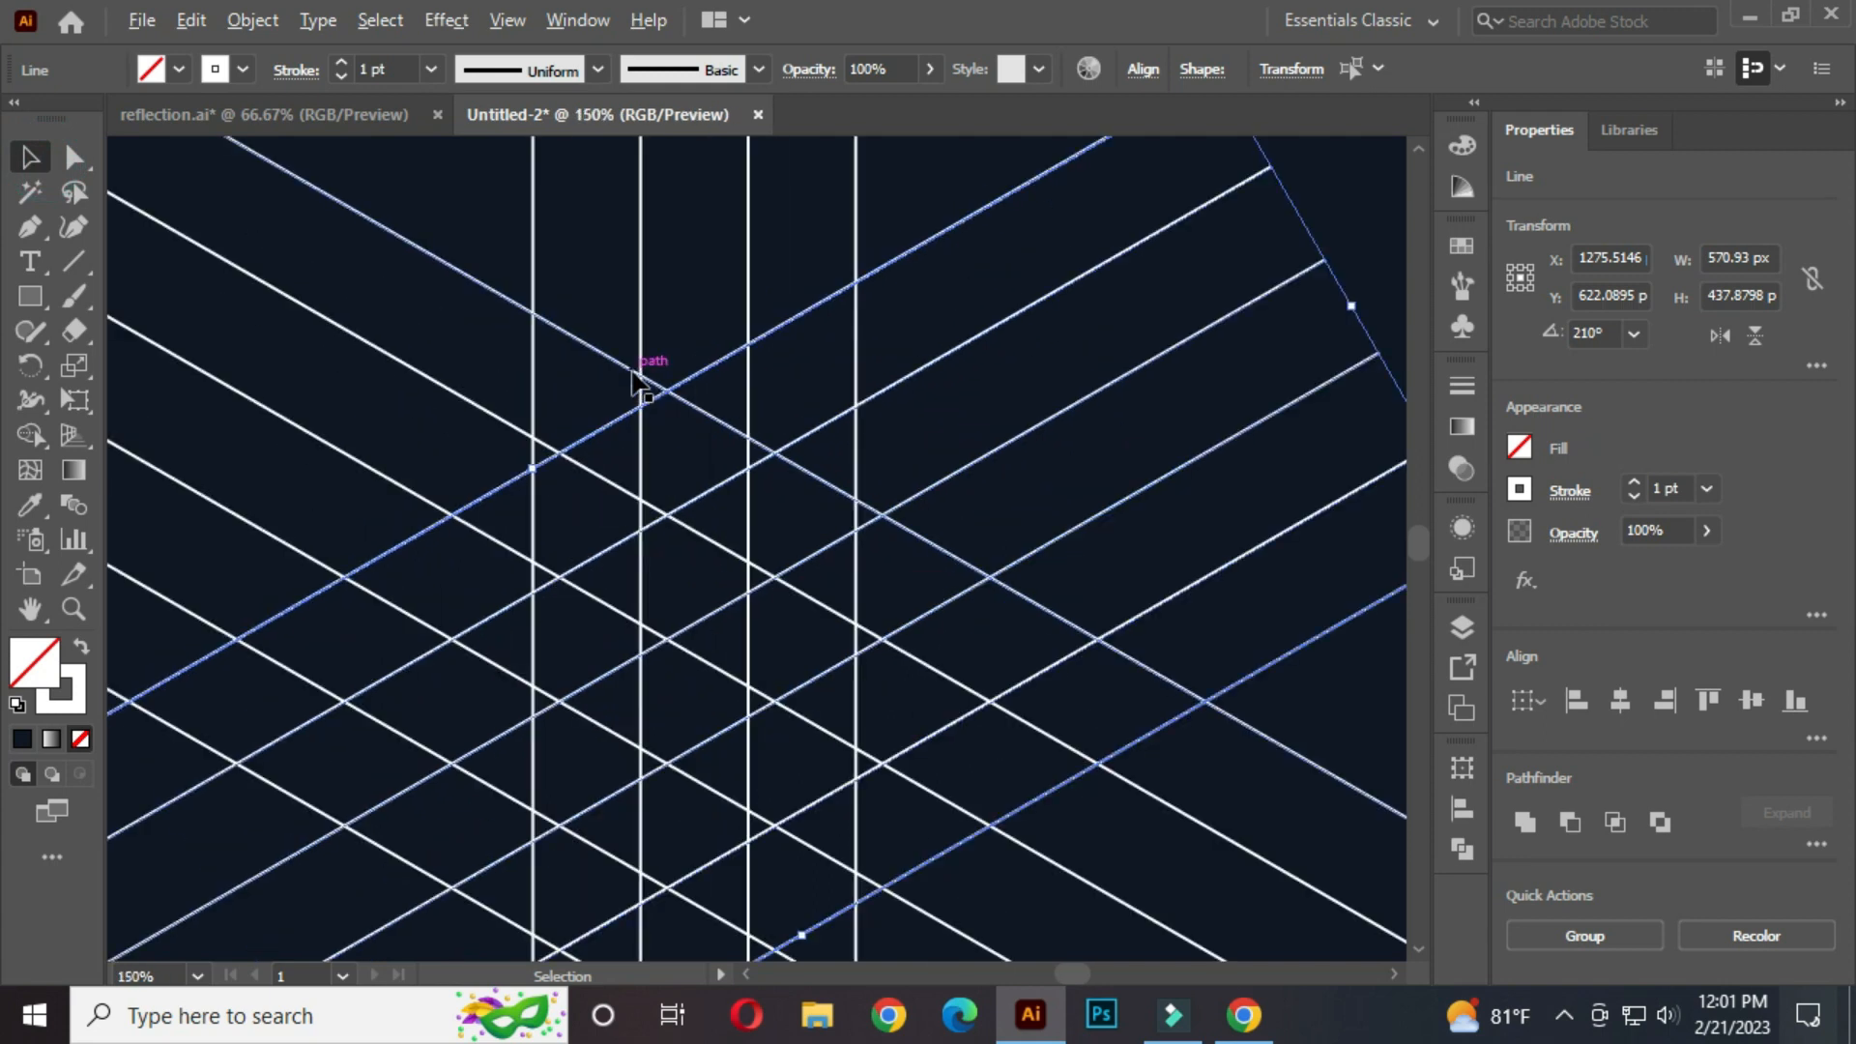
scroll(655, 385, "up", 2)
left_click_drag(659, 425, 650, 366)
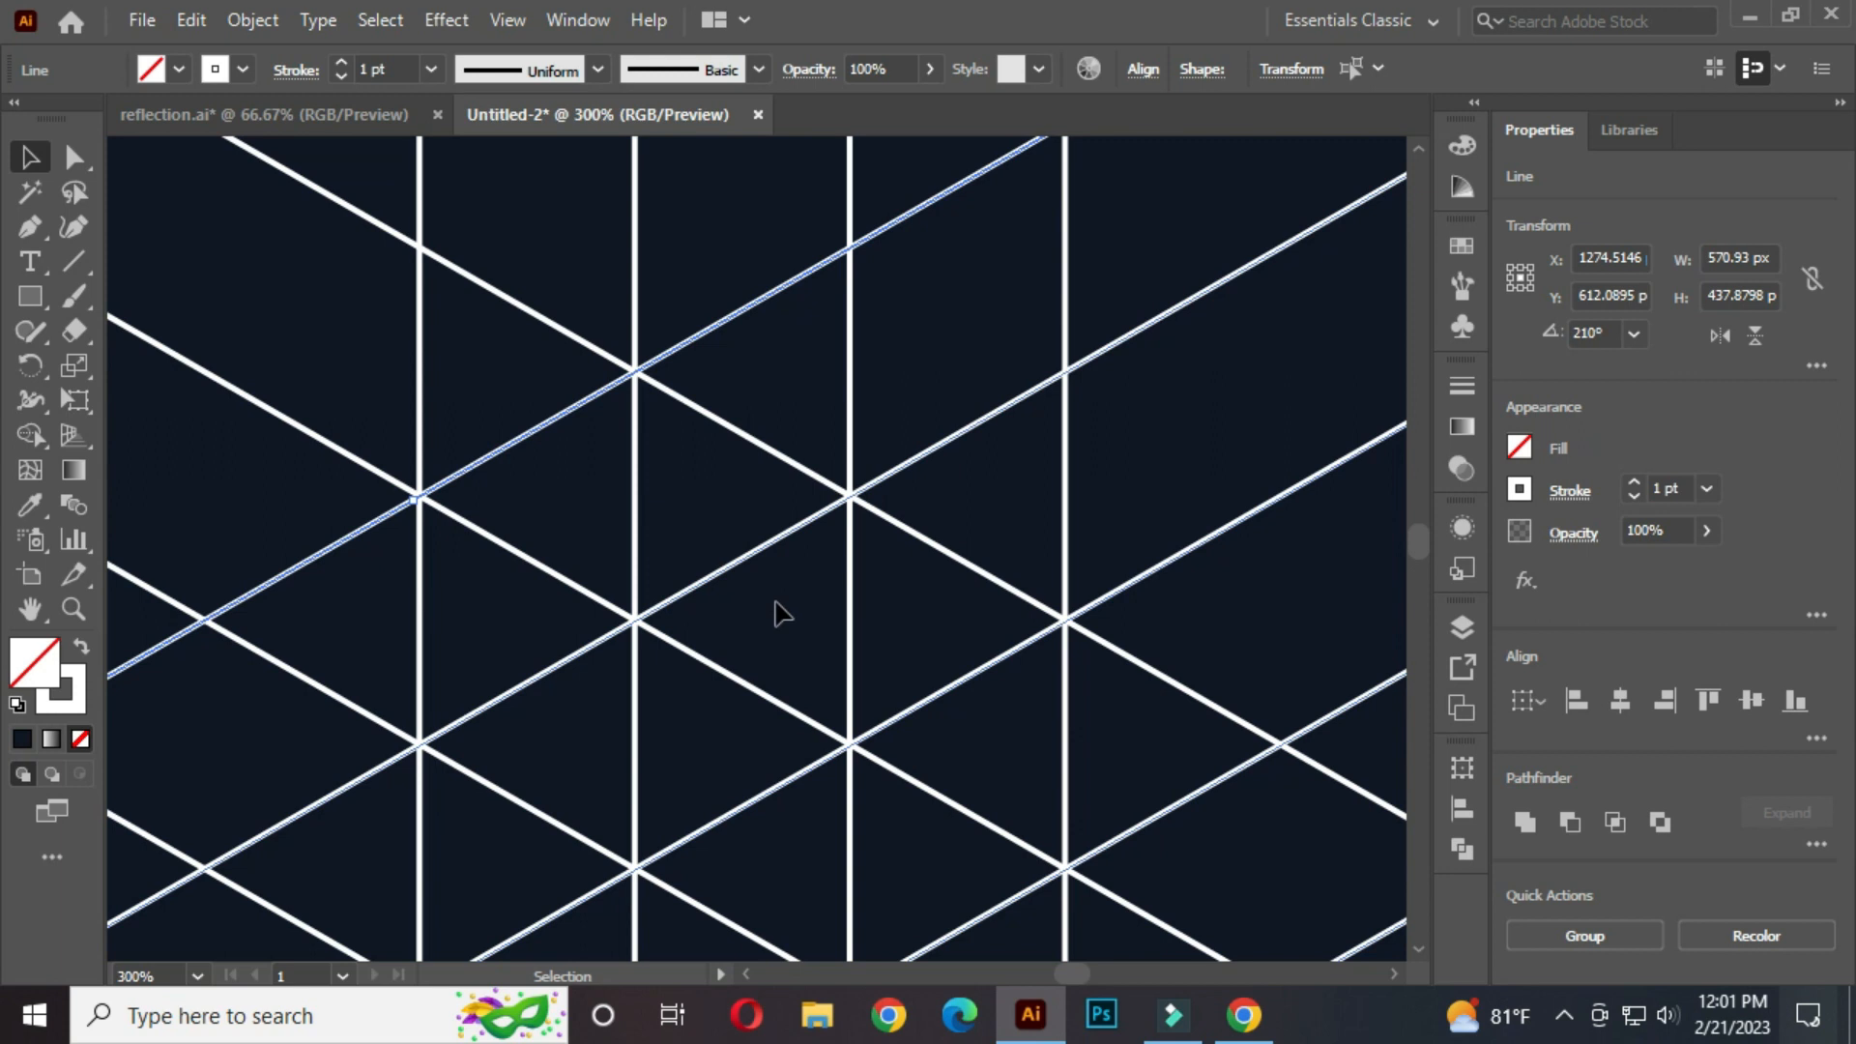
scroll(777, 606, "down", 2)
scroll(831, 691, "down", 1)
left_click_drag(896, 799, 849, 609)
left_click(1210, 586)
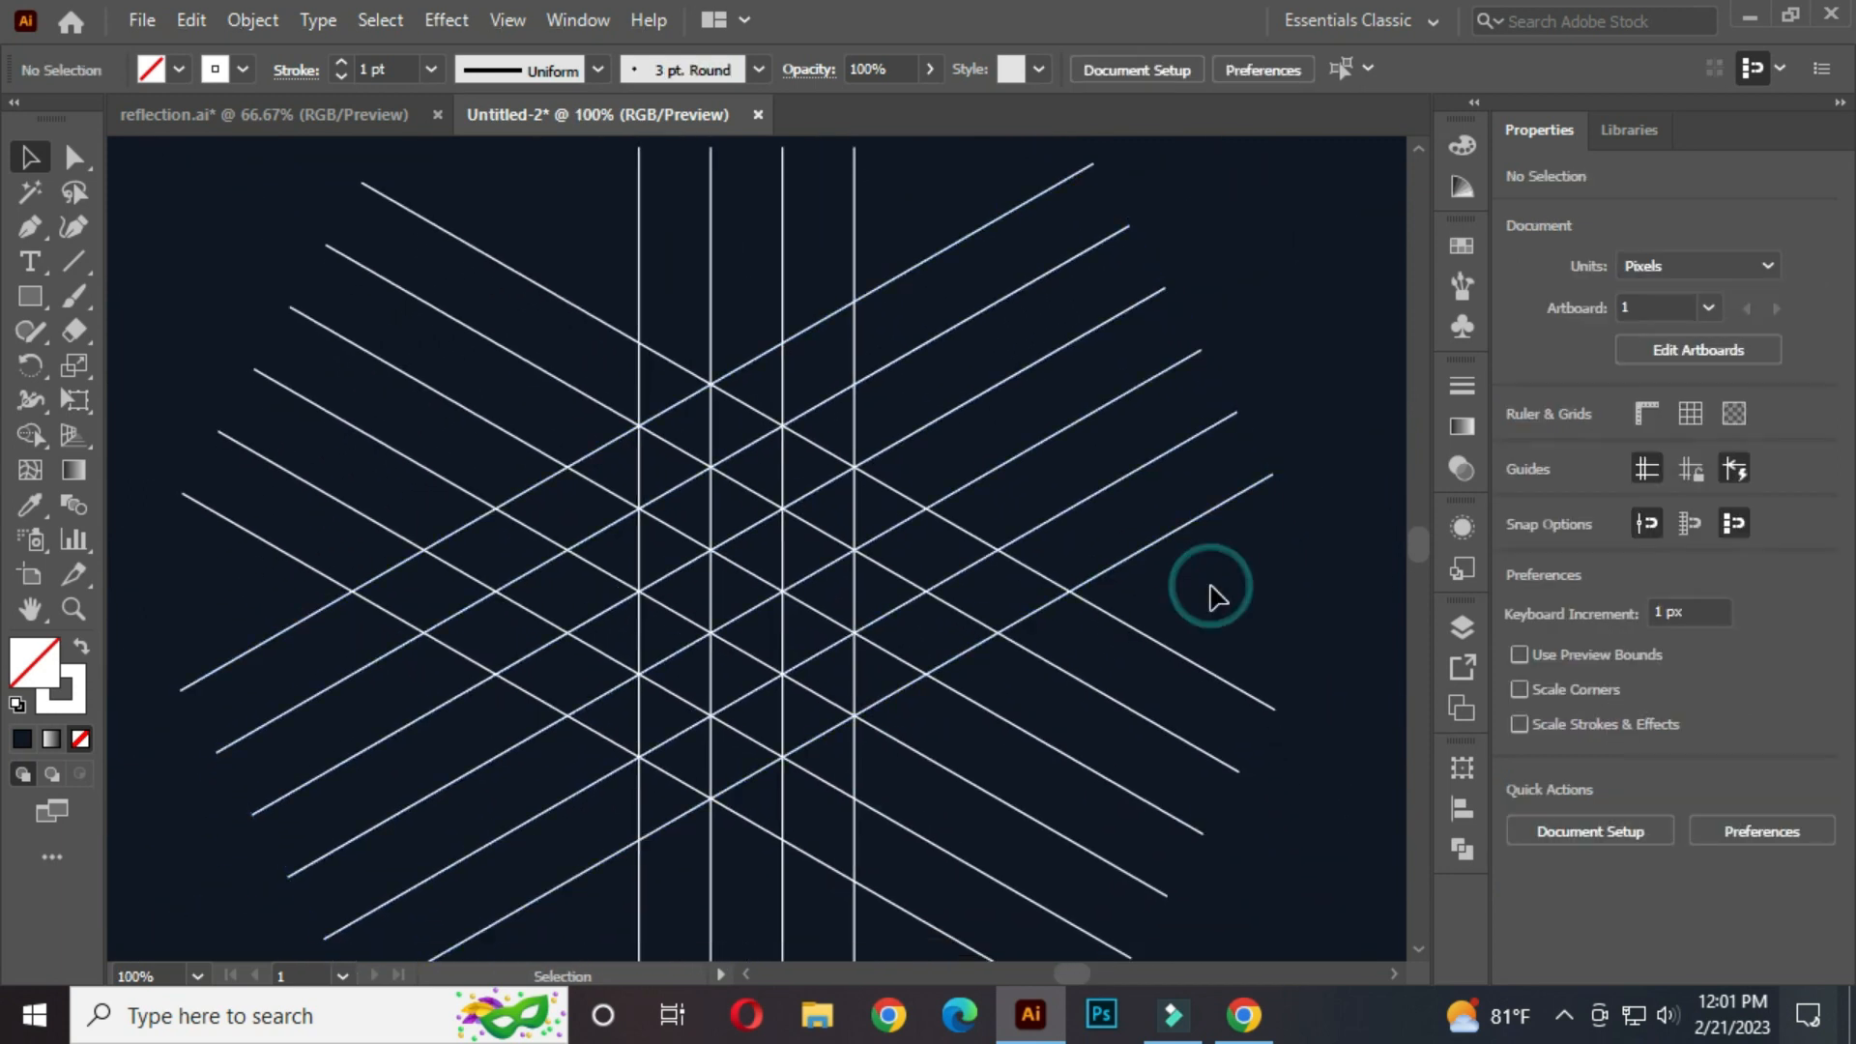
Step: Select the whole line grid and use Shape Builder to fill the uppermost triangle at the leftmost vertical line with light green
key("ctrl+minus")
left_click_drag(470, 302, 1129, 831)
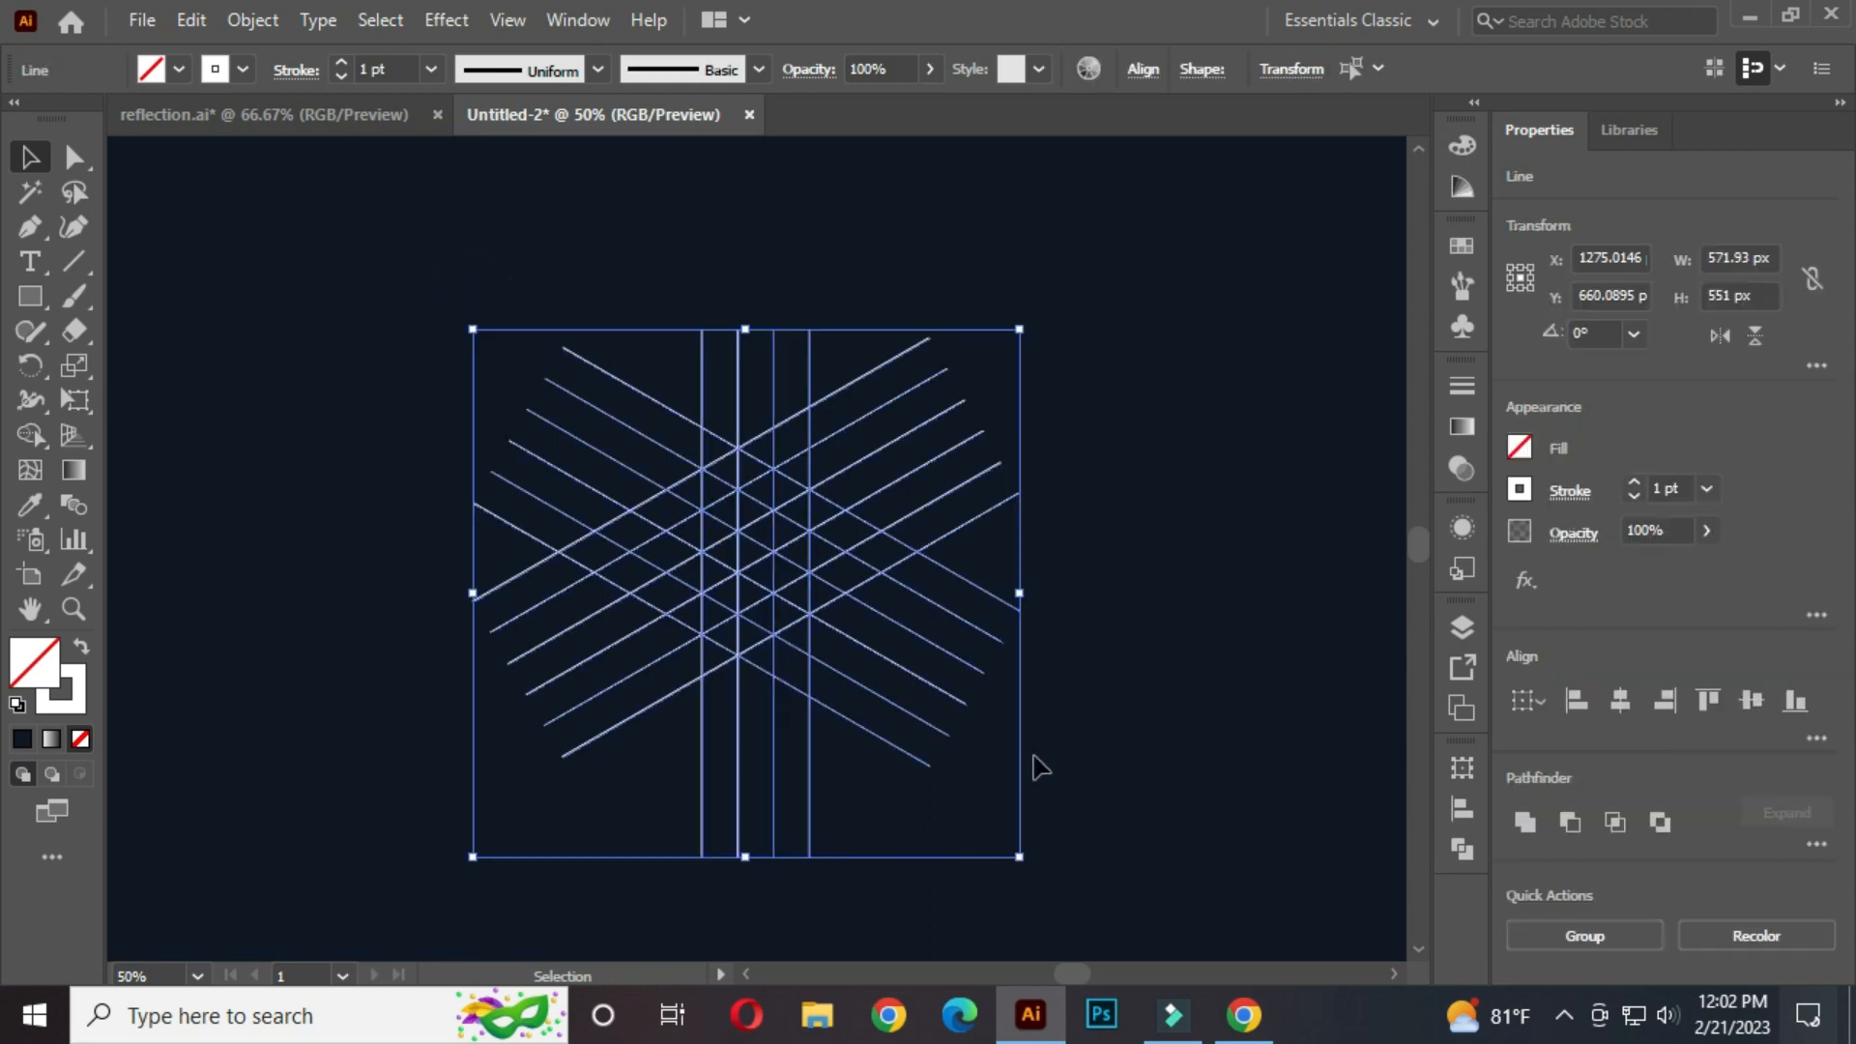
left_click_drag(30, 435, 137, 439)
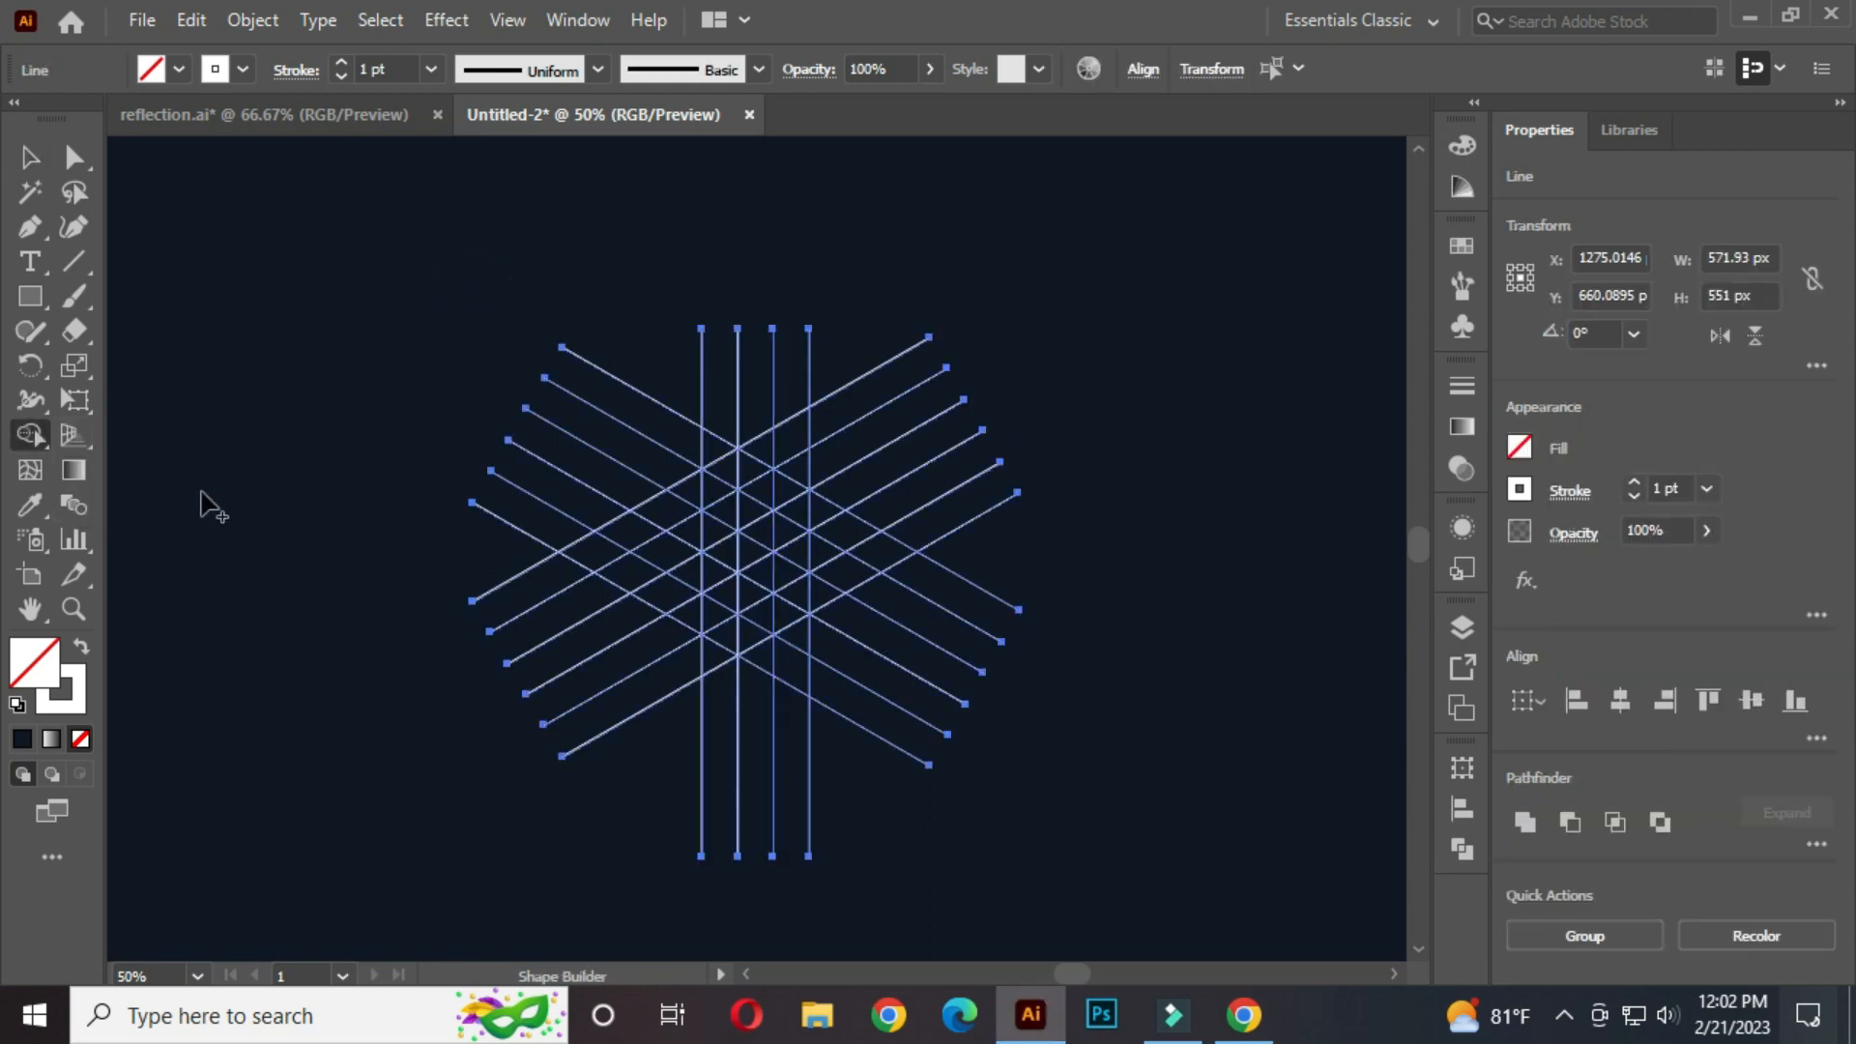
left_click(1462, 248)
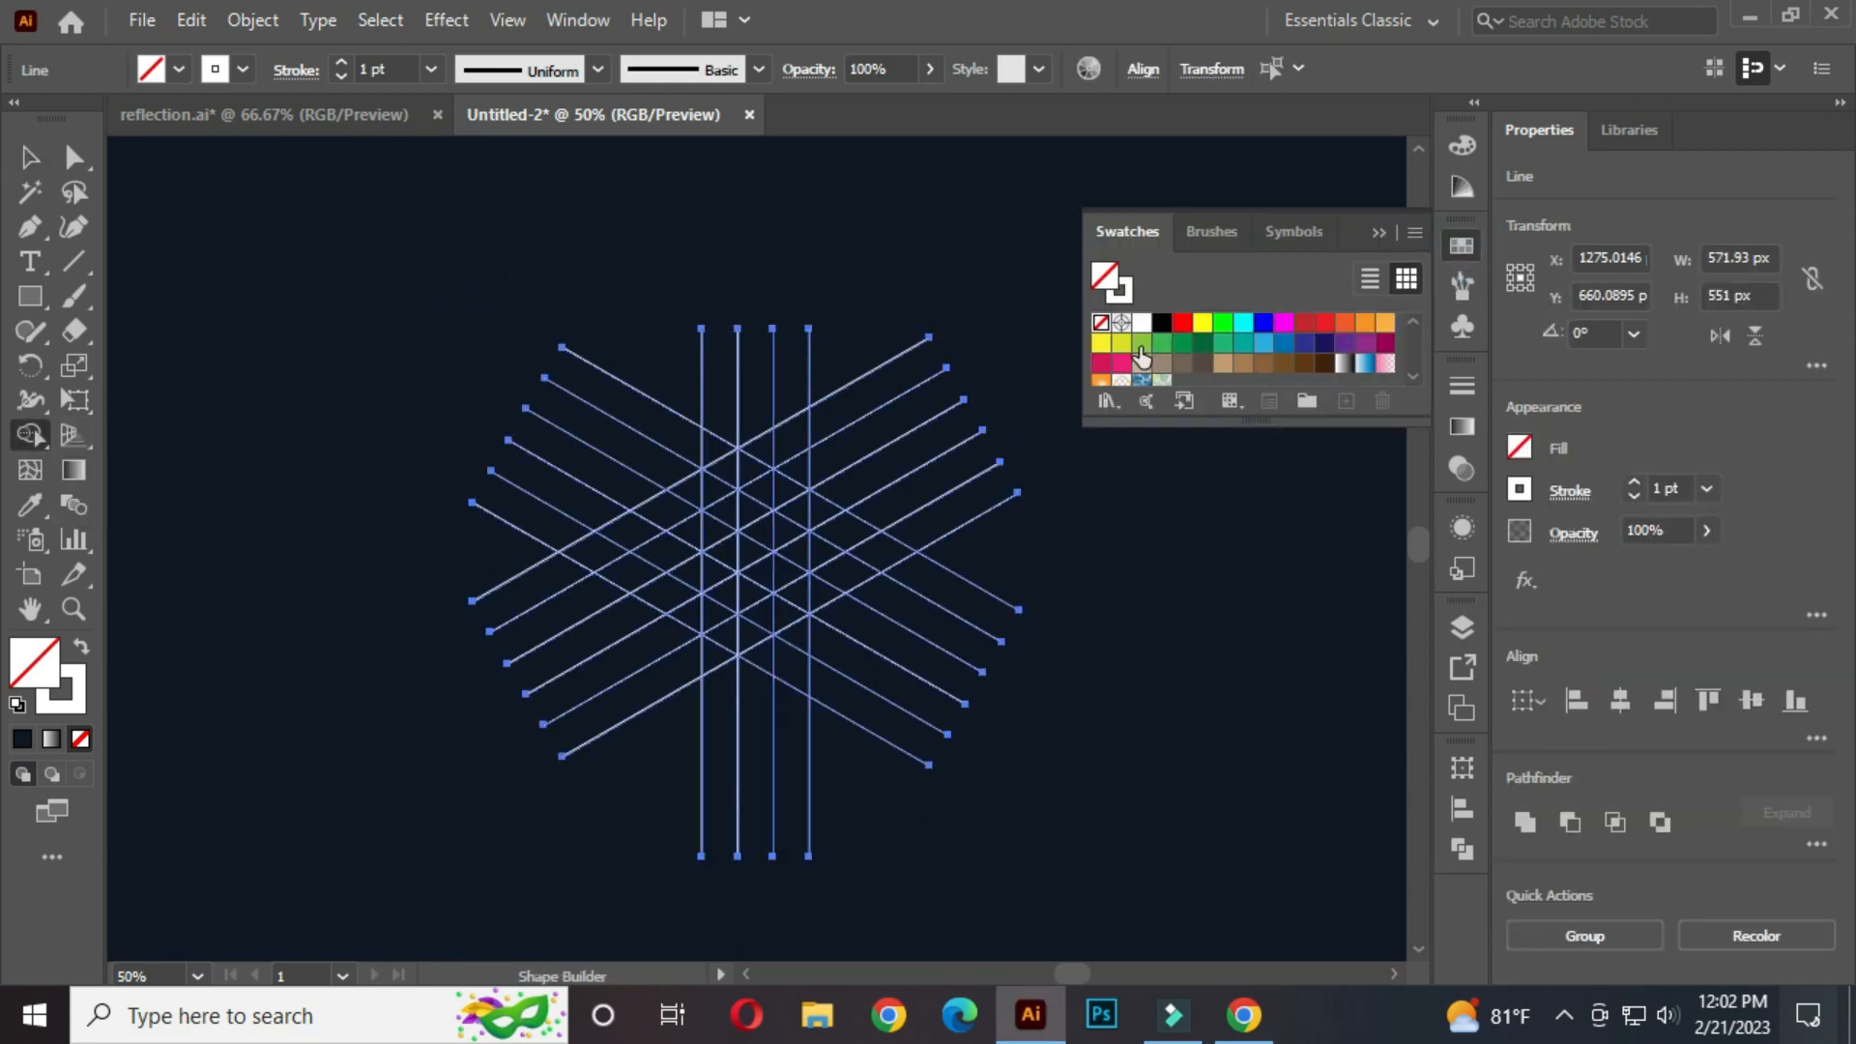
left_click(1142, 346)
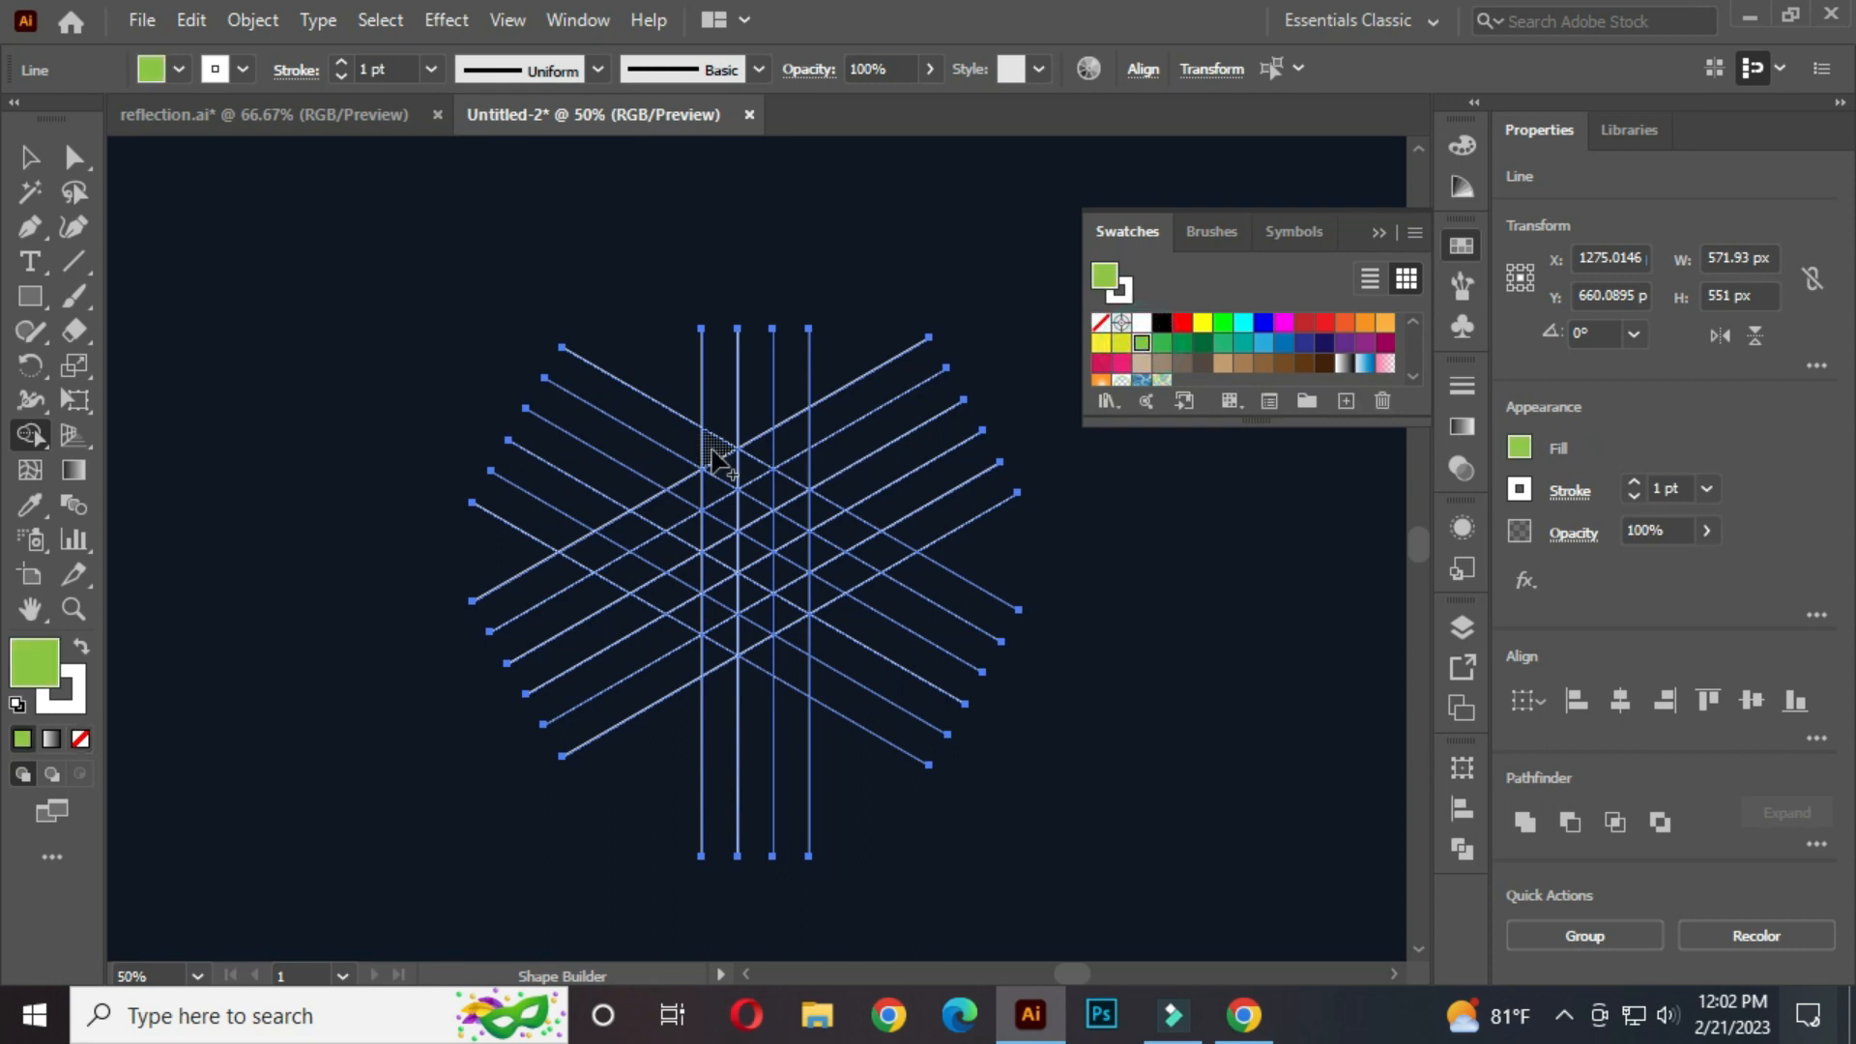
scroll(725, 454, "up", 2)
left_click_drag(733, 469, 716, 401)
left_click(688, 381)
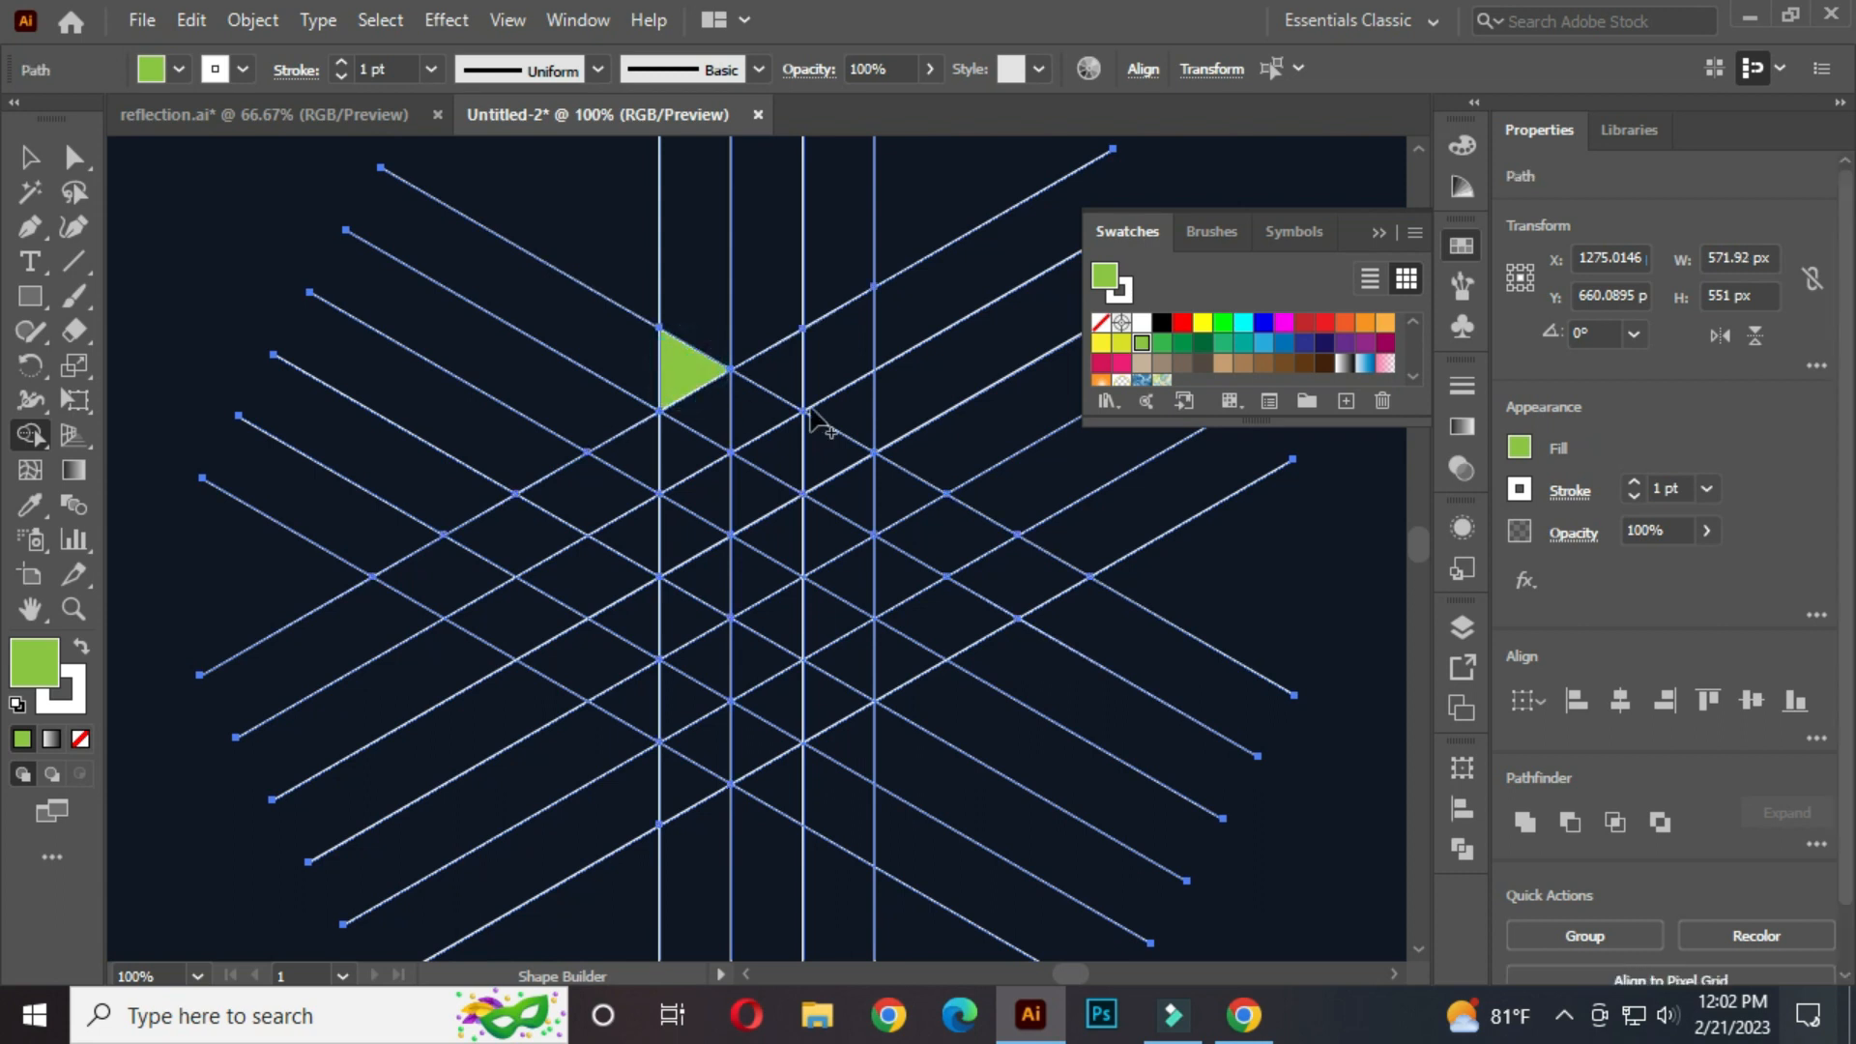
Step: Fill the next five triangles down the upper diagonal band with Shape Builder, using successive green swatches and ending in teal
left_click(1161, 346)
left_click(711, 413)
left_click(1182, 344)
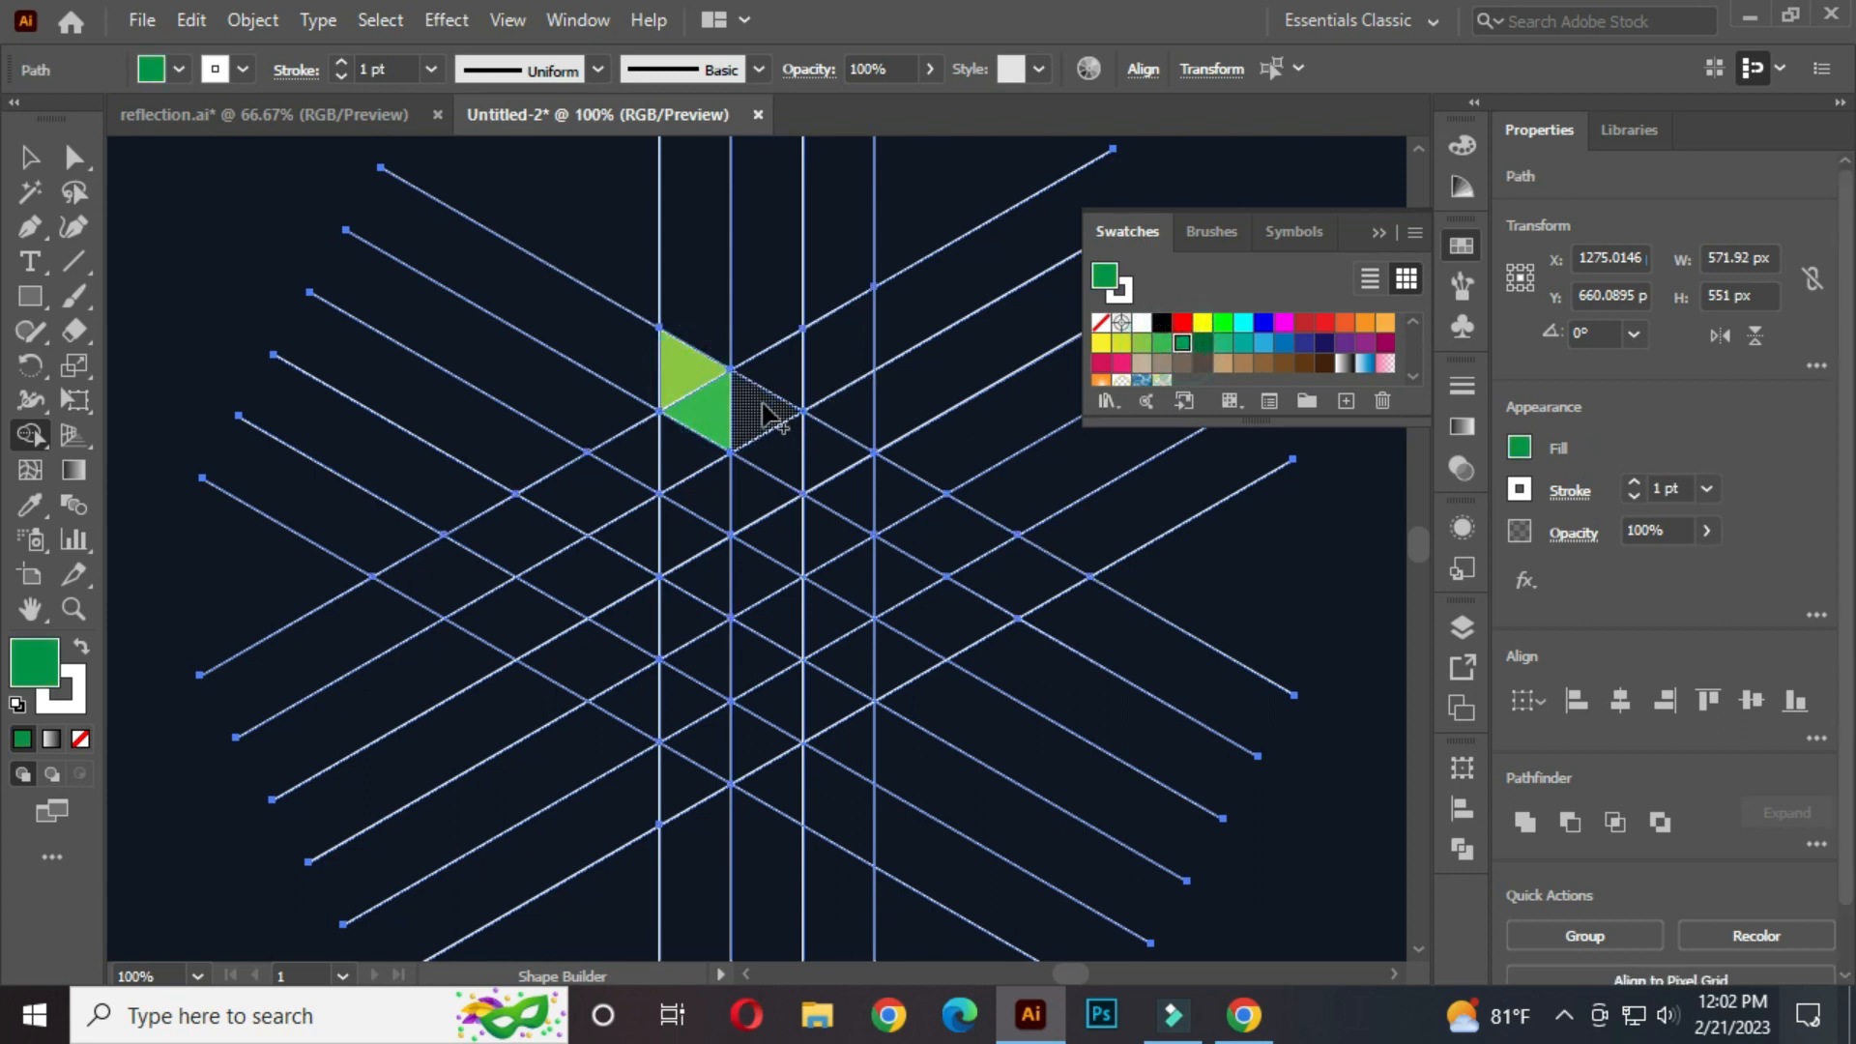
left_click(1201, 344)
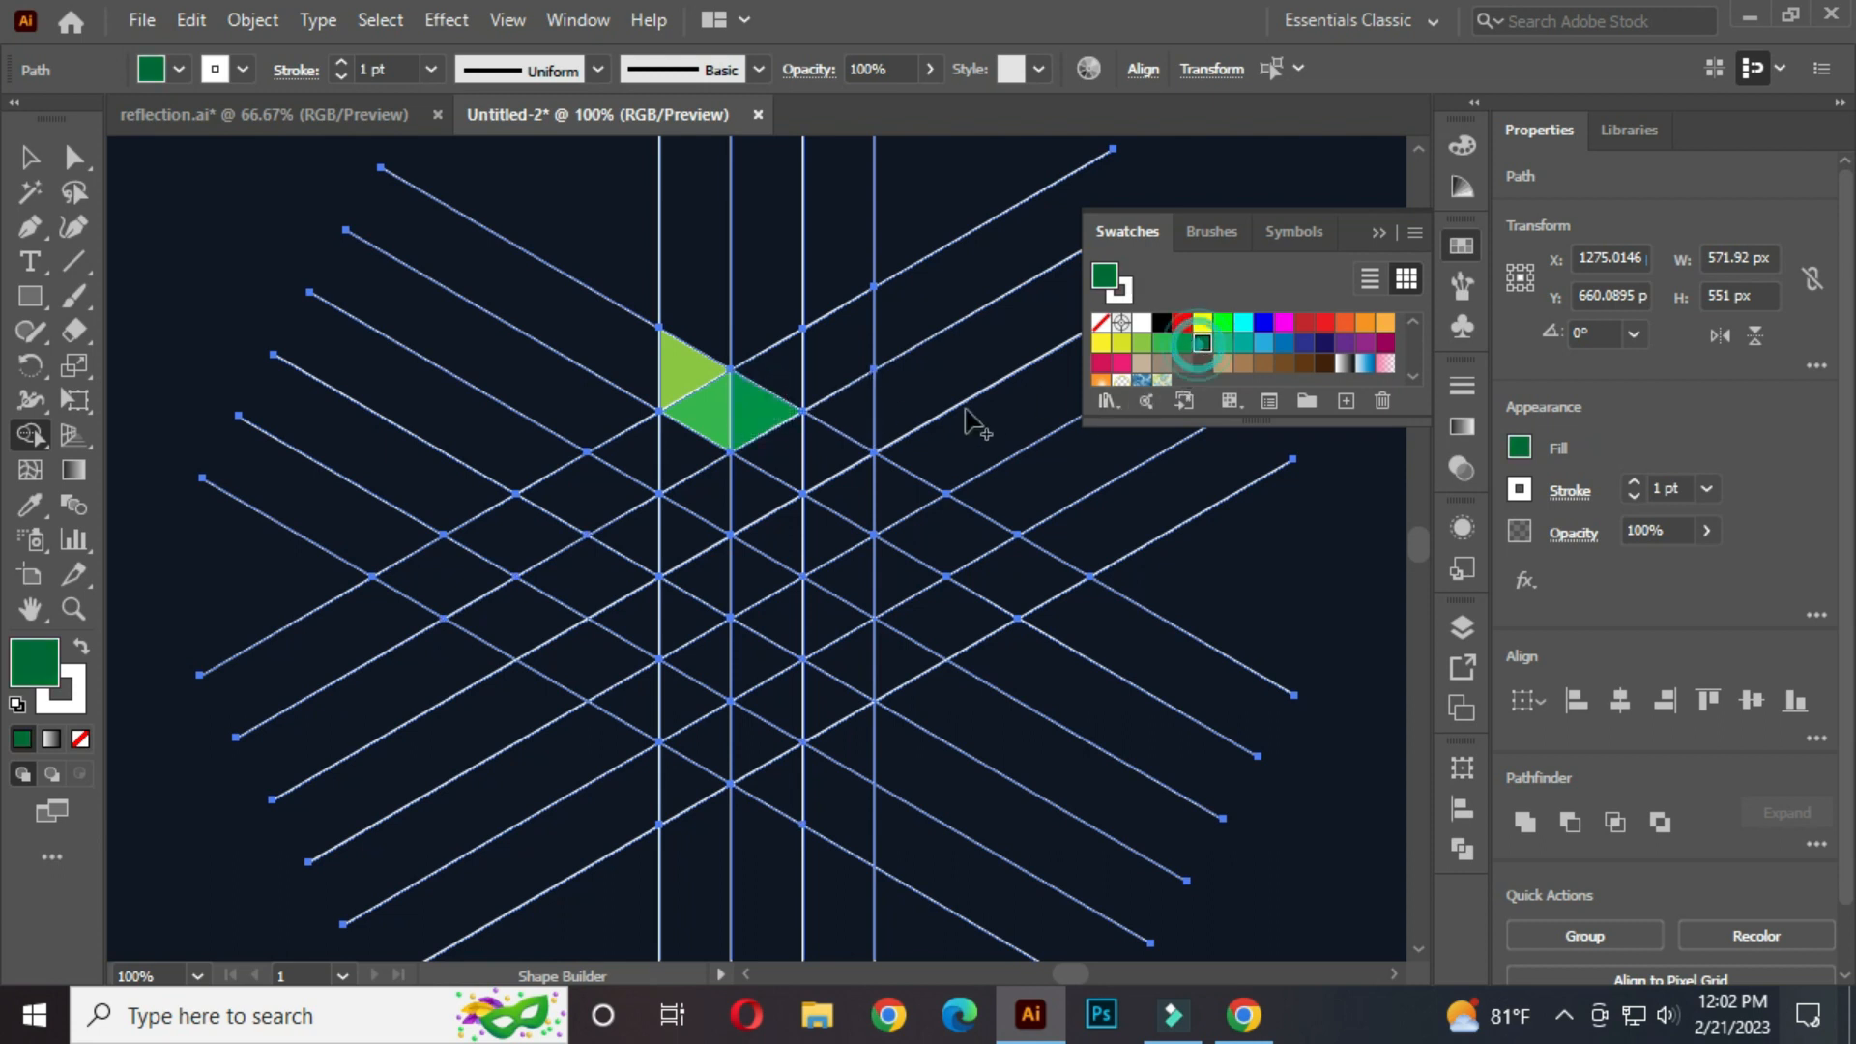
left_click(783, 455)
left_click(1223, 344)
left_click(829, 455)
left_click(1243, 343)
left_click(847, 491)
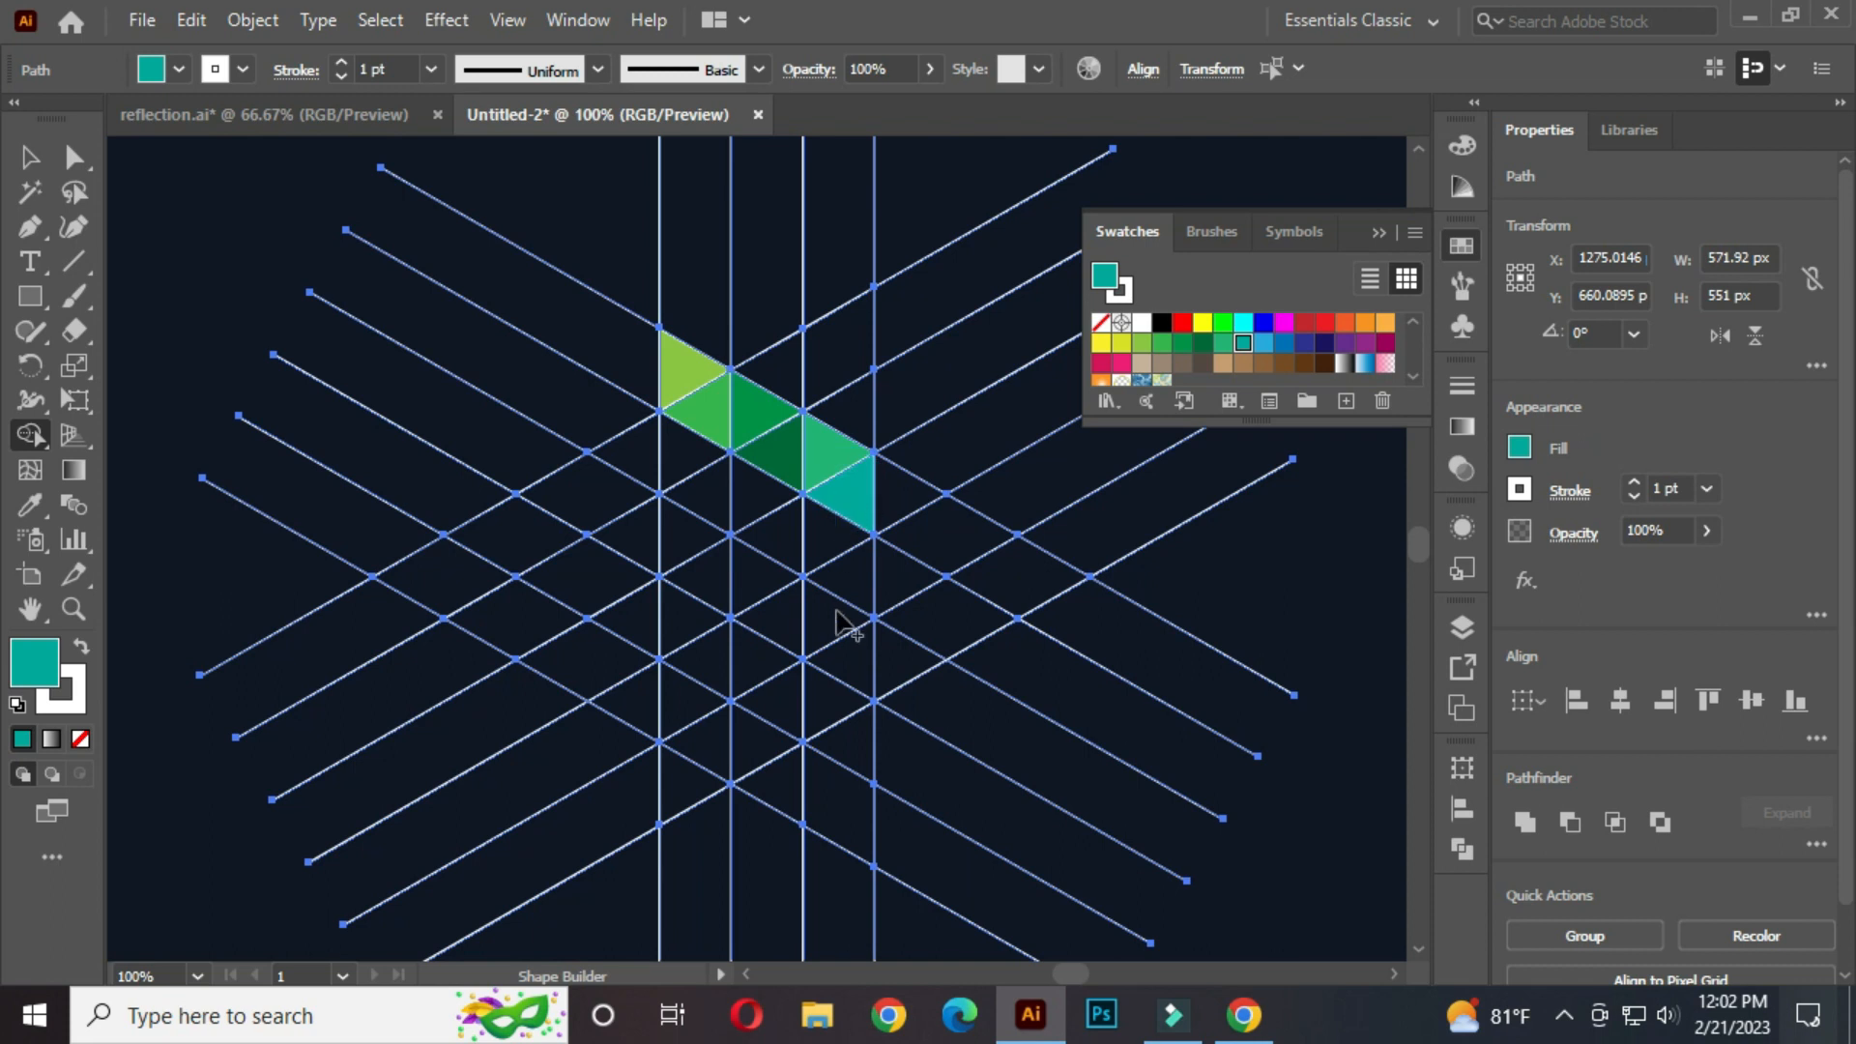
Step: Fill four adjoining triangles in the middle of the grid with light blue, medium blue, indigo and dark navy
left_click(1263, 343)
left_click(675, 538)
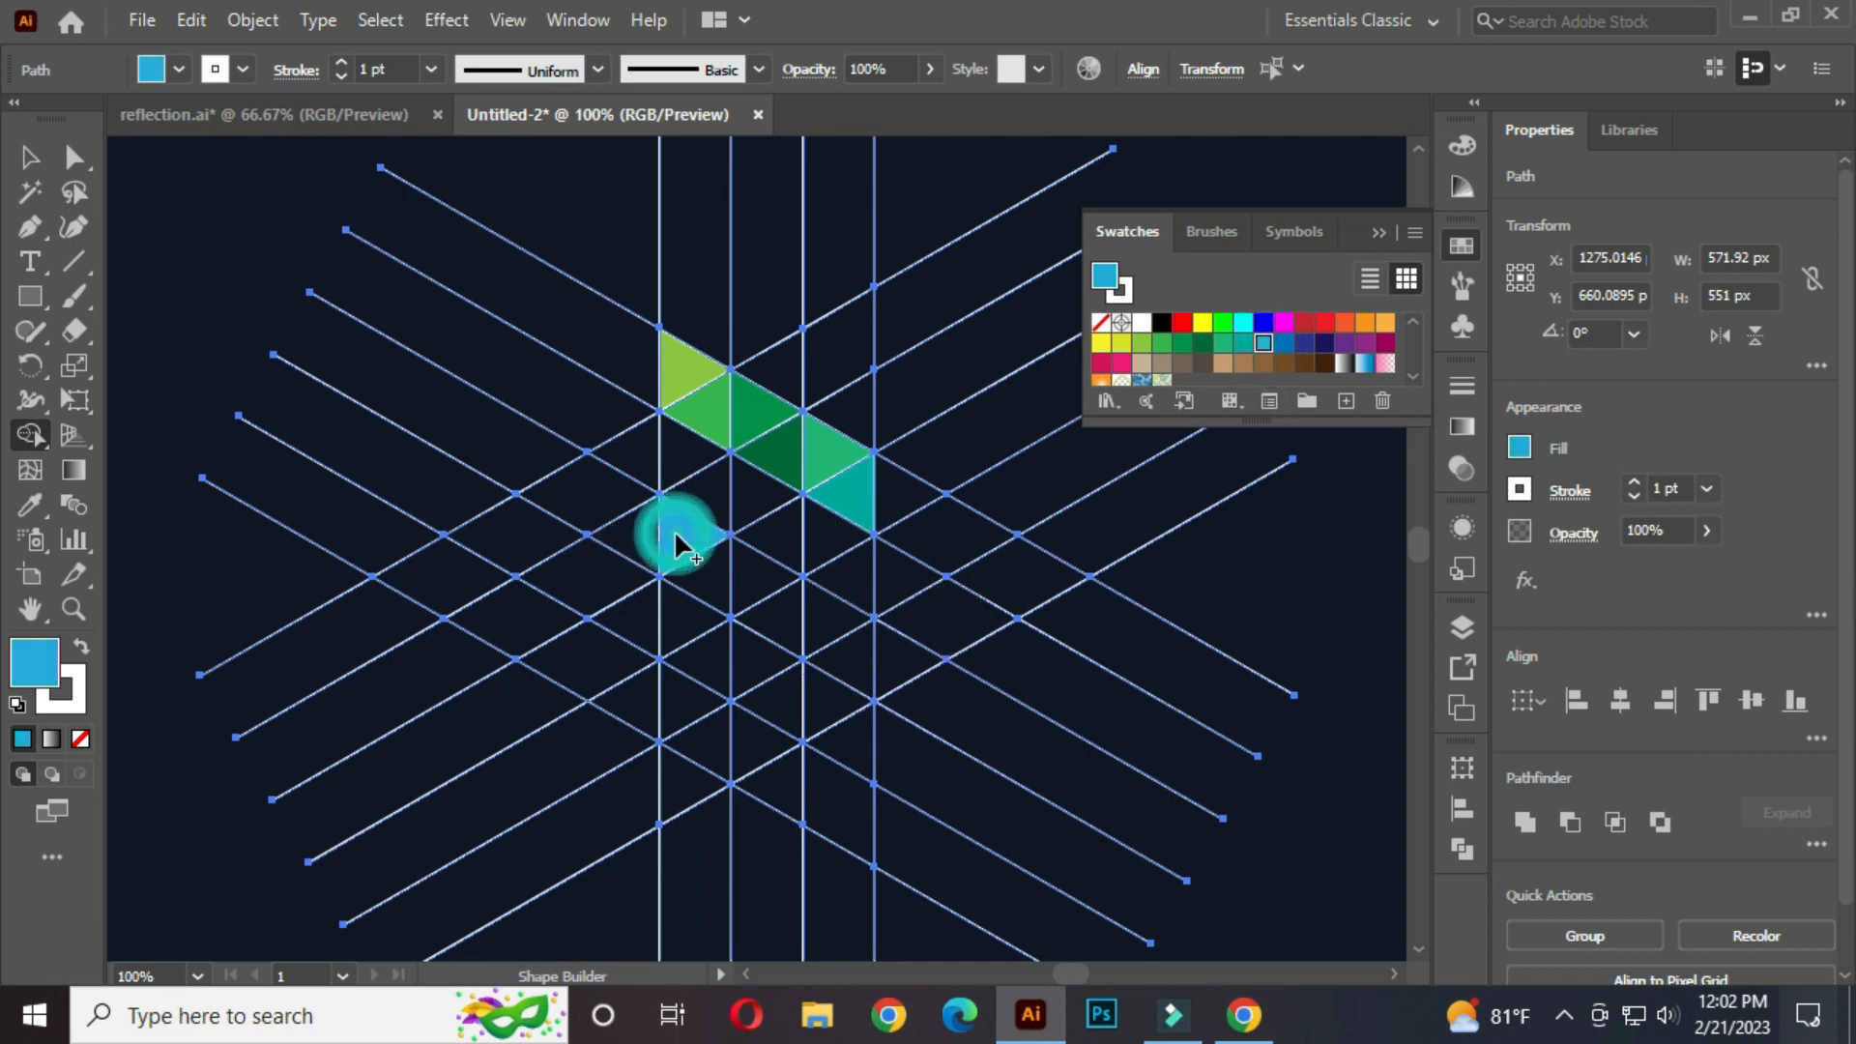
left_click(1284, 343)
left_click(688, 618)
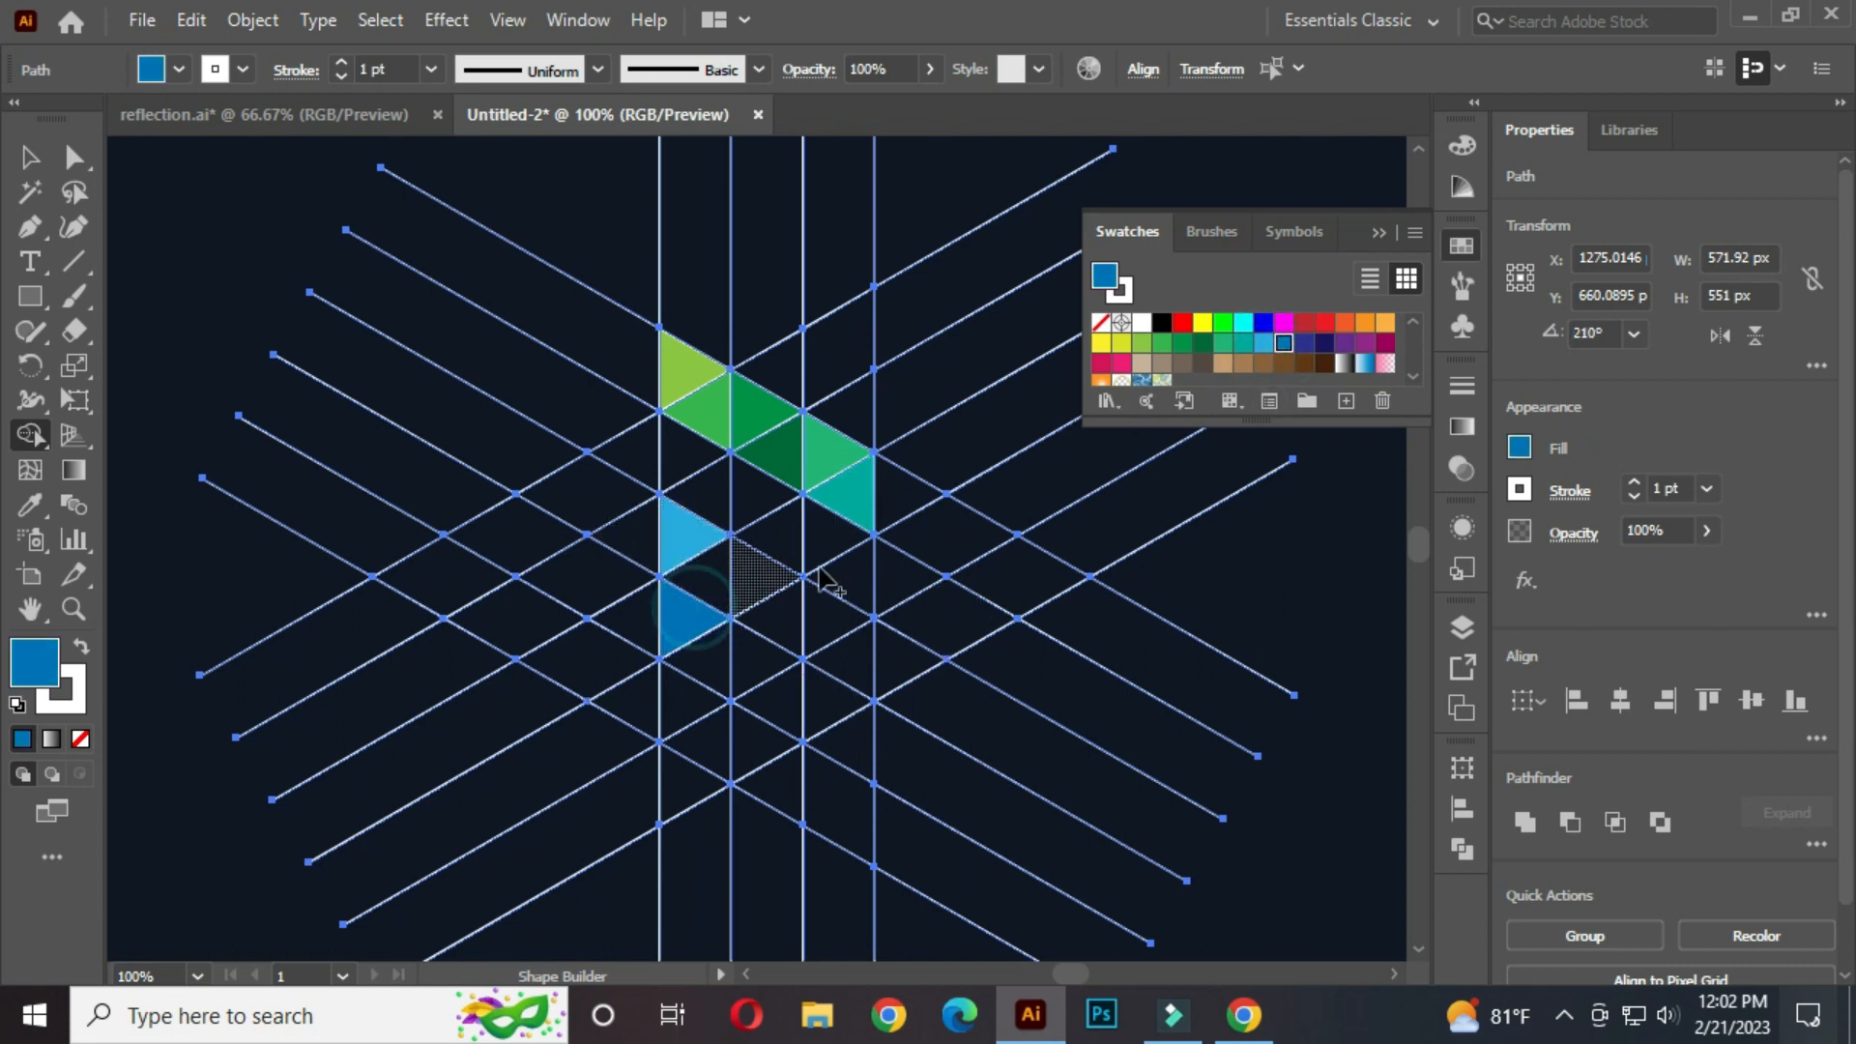
left_click(1304, 343)
left_click(727, 580)
left_click(1325, 343)
left_click(745, 578)
Step: Fill a separate triangle beside the rightmost vertical line with purple and three lower triangles with violet, magenta and orange
left_click(1345, 346)
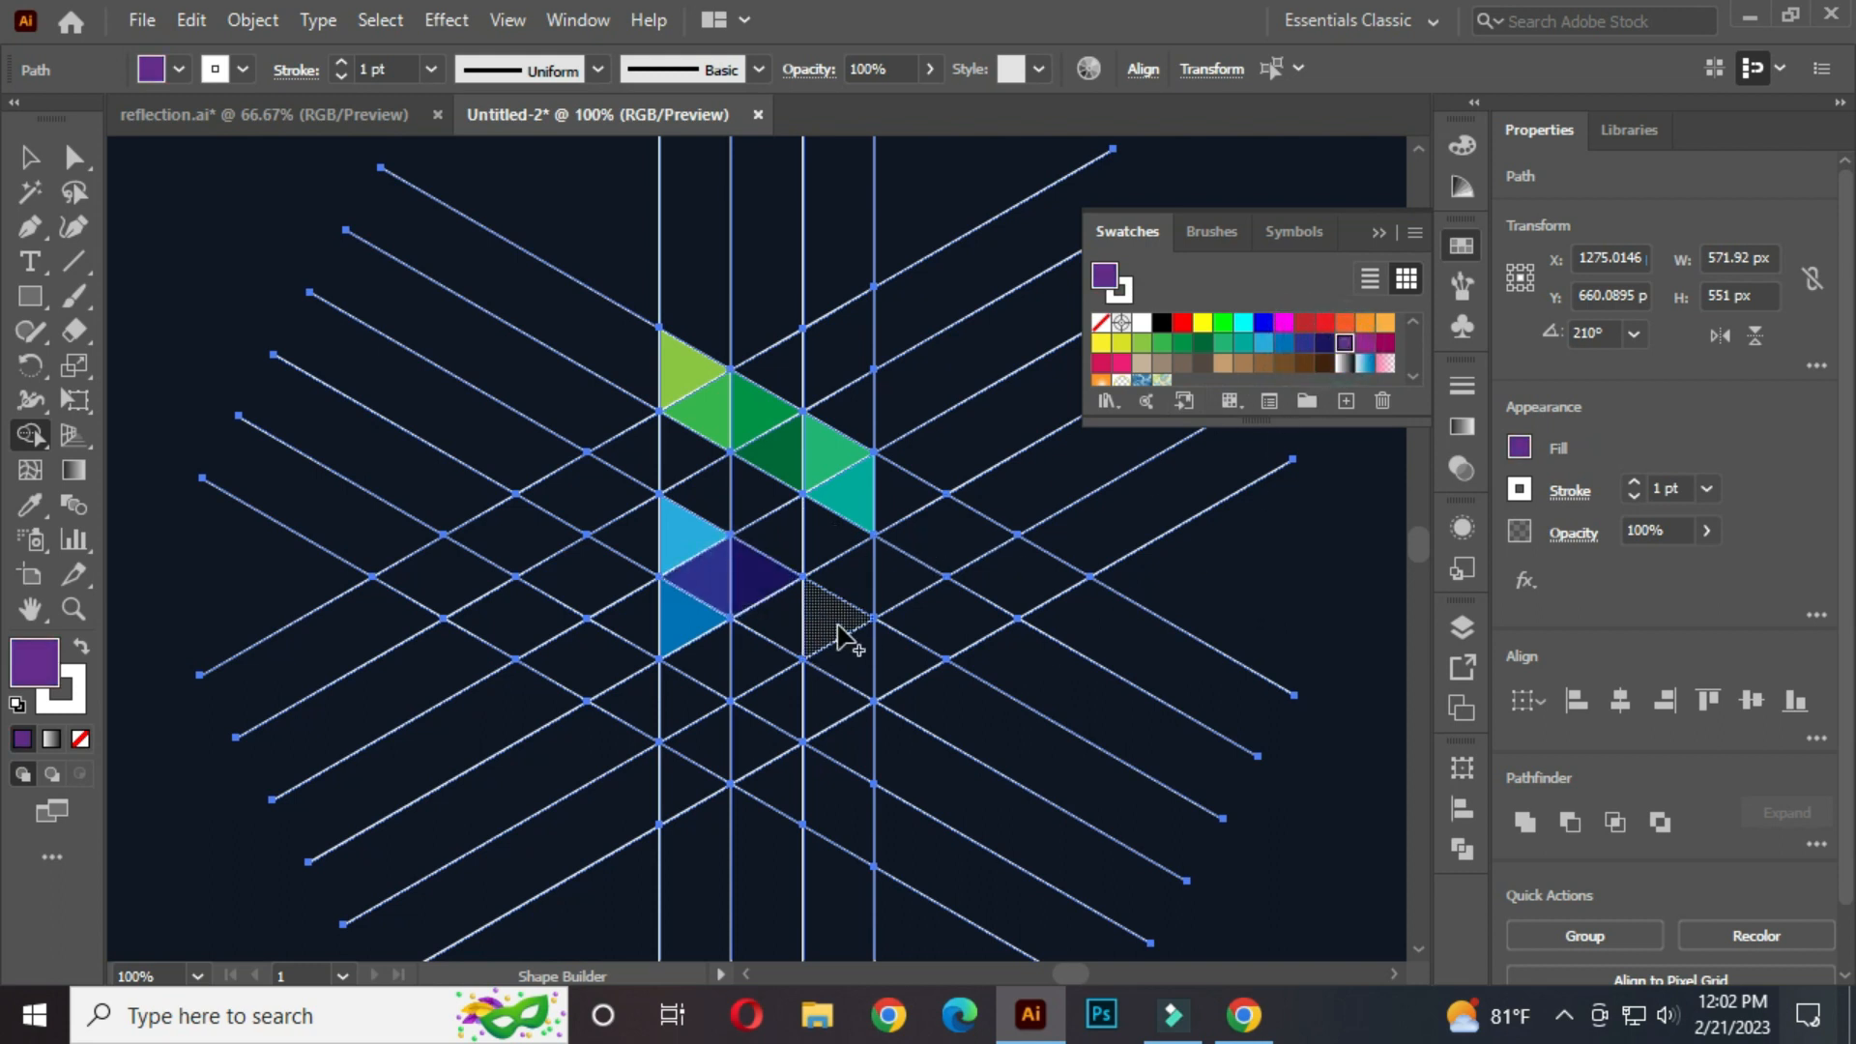
left_click(845, 660)
left_click(1365, 343)
left_click(759, 739)
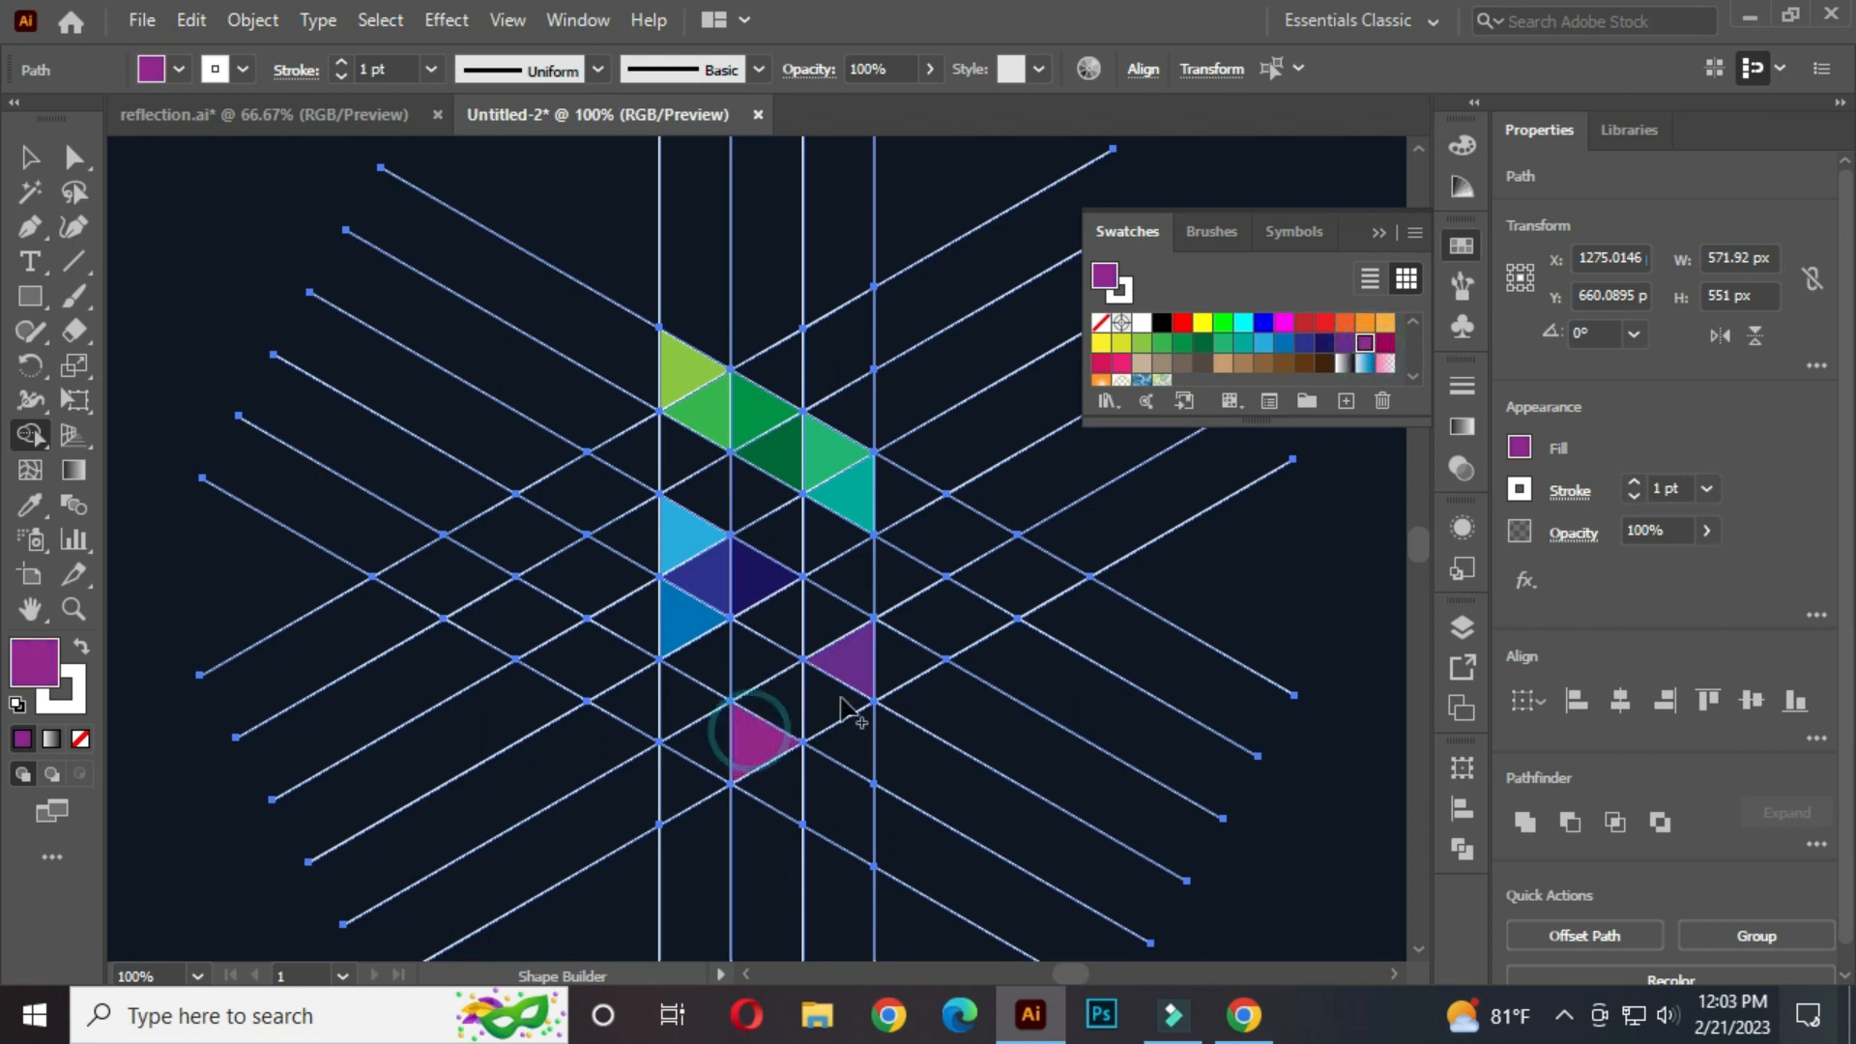
left_click(1385, 344)
left_click(701, 745)
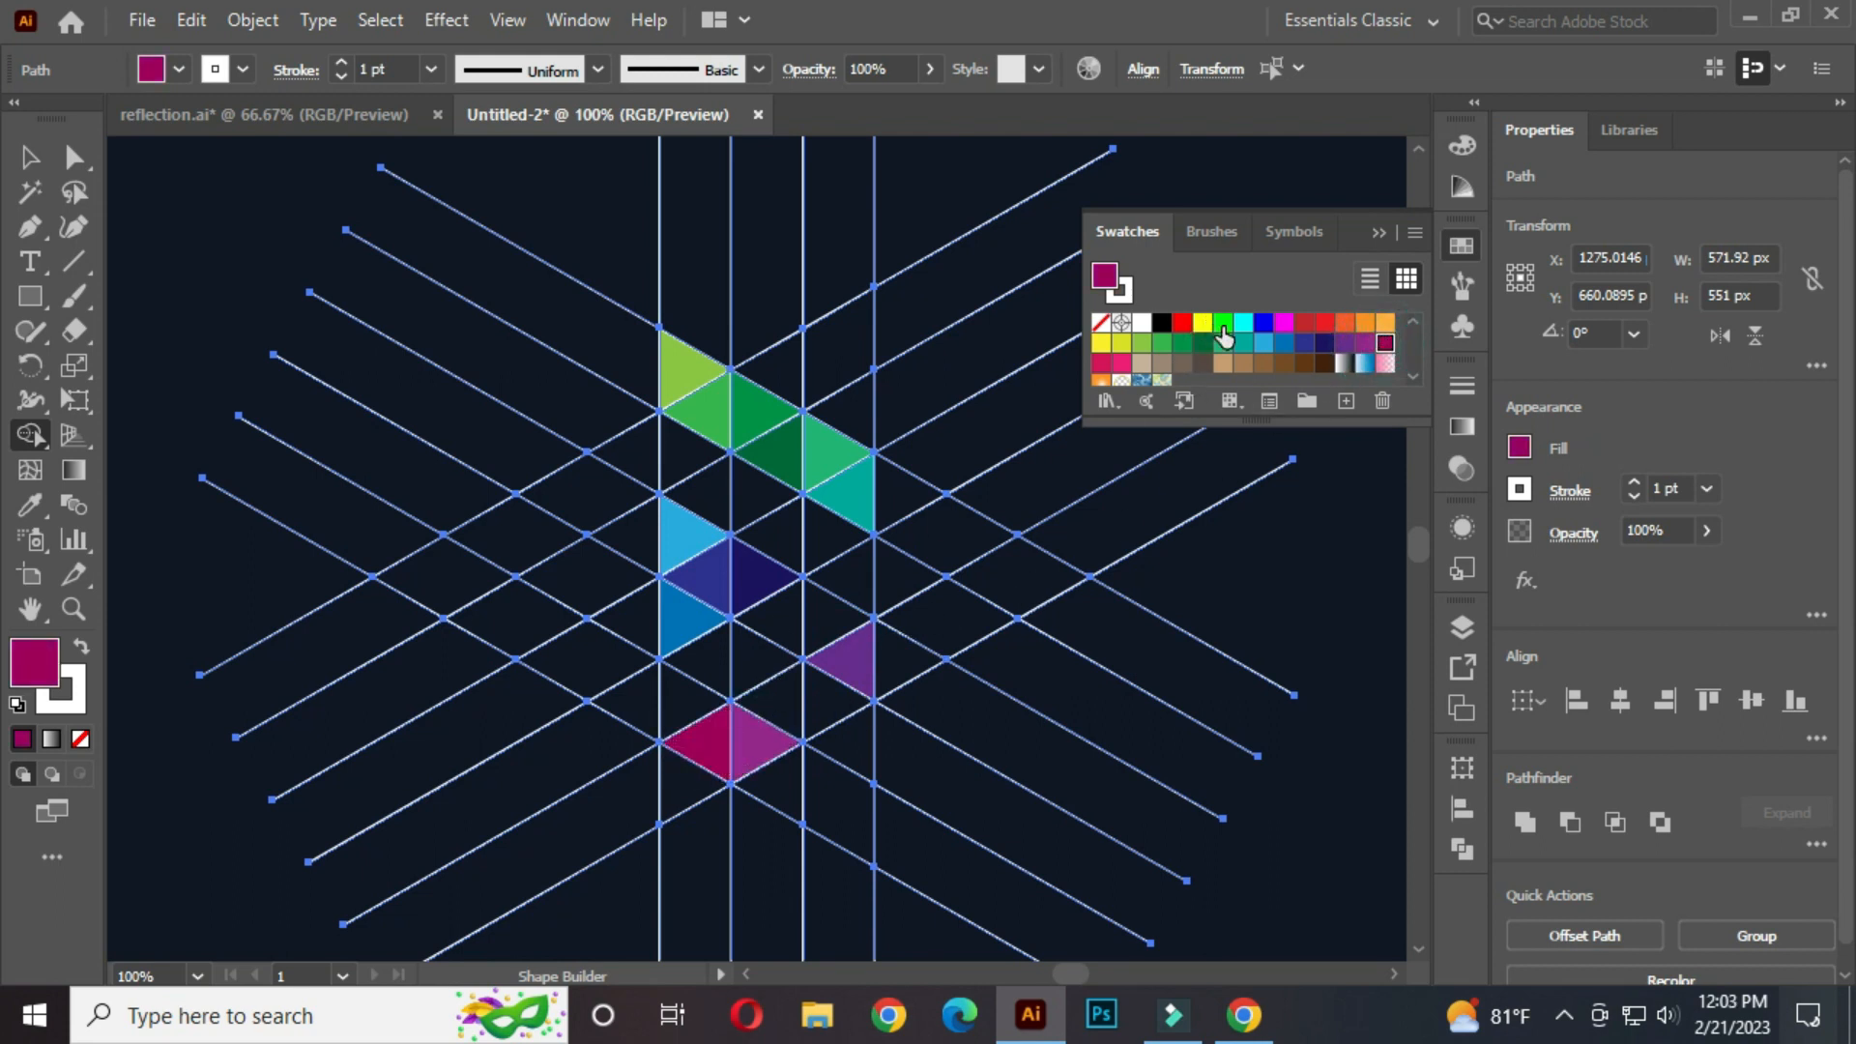
left_click(1345, 325)
left_click(692, 781)
Step: Leave Shape Builder, deselect the artwork and collapse the color swatches
key("v")
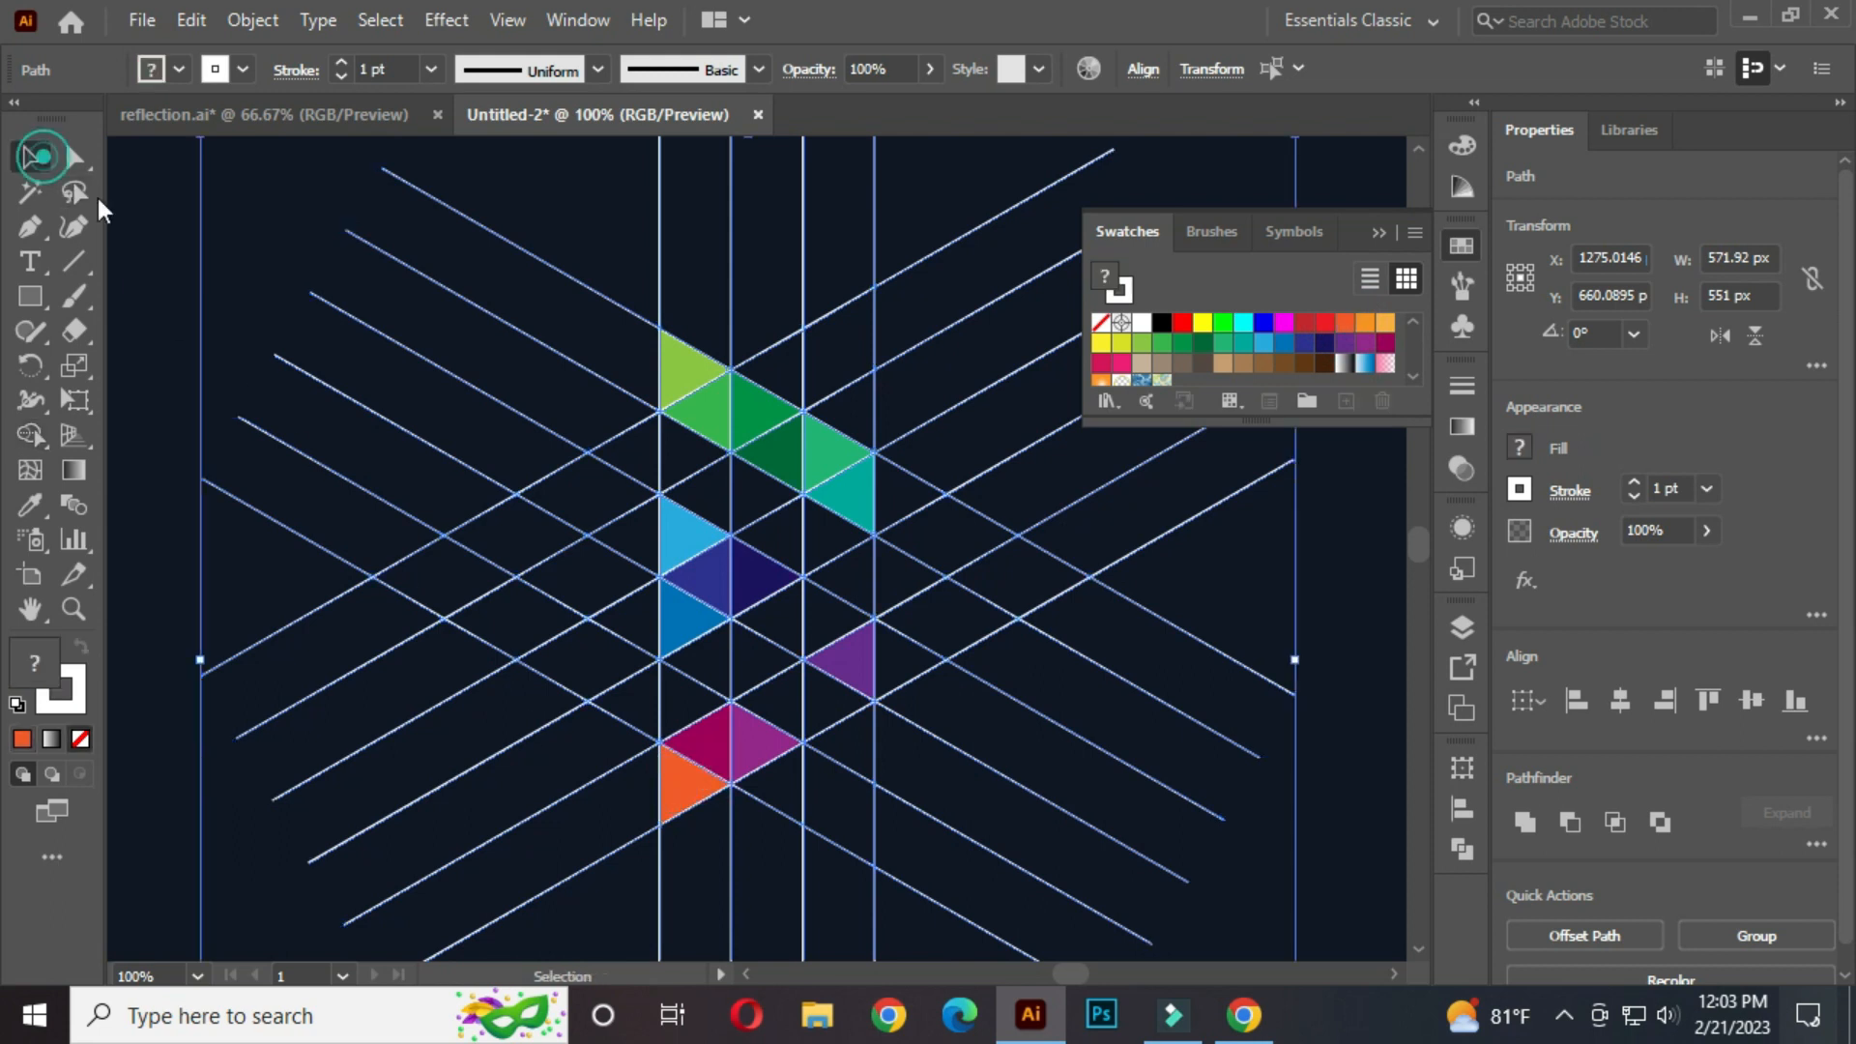
left_click(237, 235)
scroll(798, 582, "down", 1)
left_click(1380, 232)
left_click_drag(945, 629, 868, 555)
left_click(1139, 455)
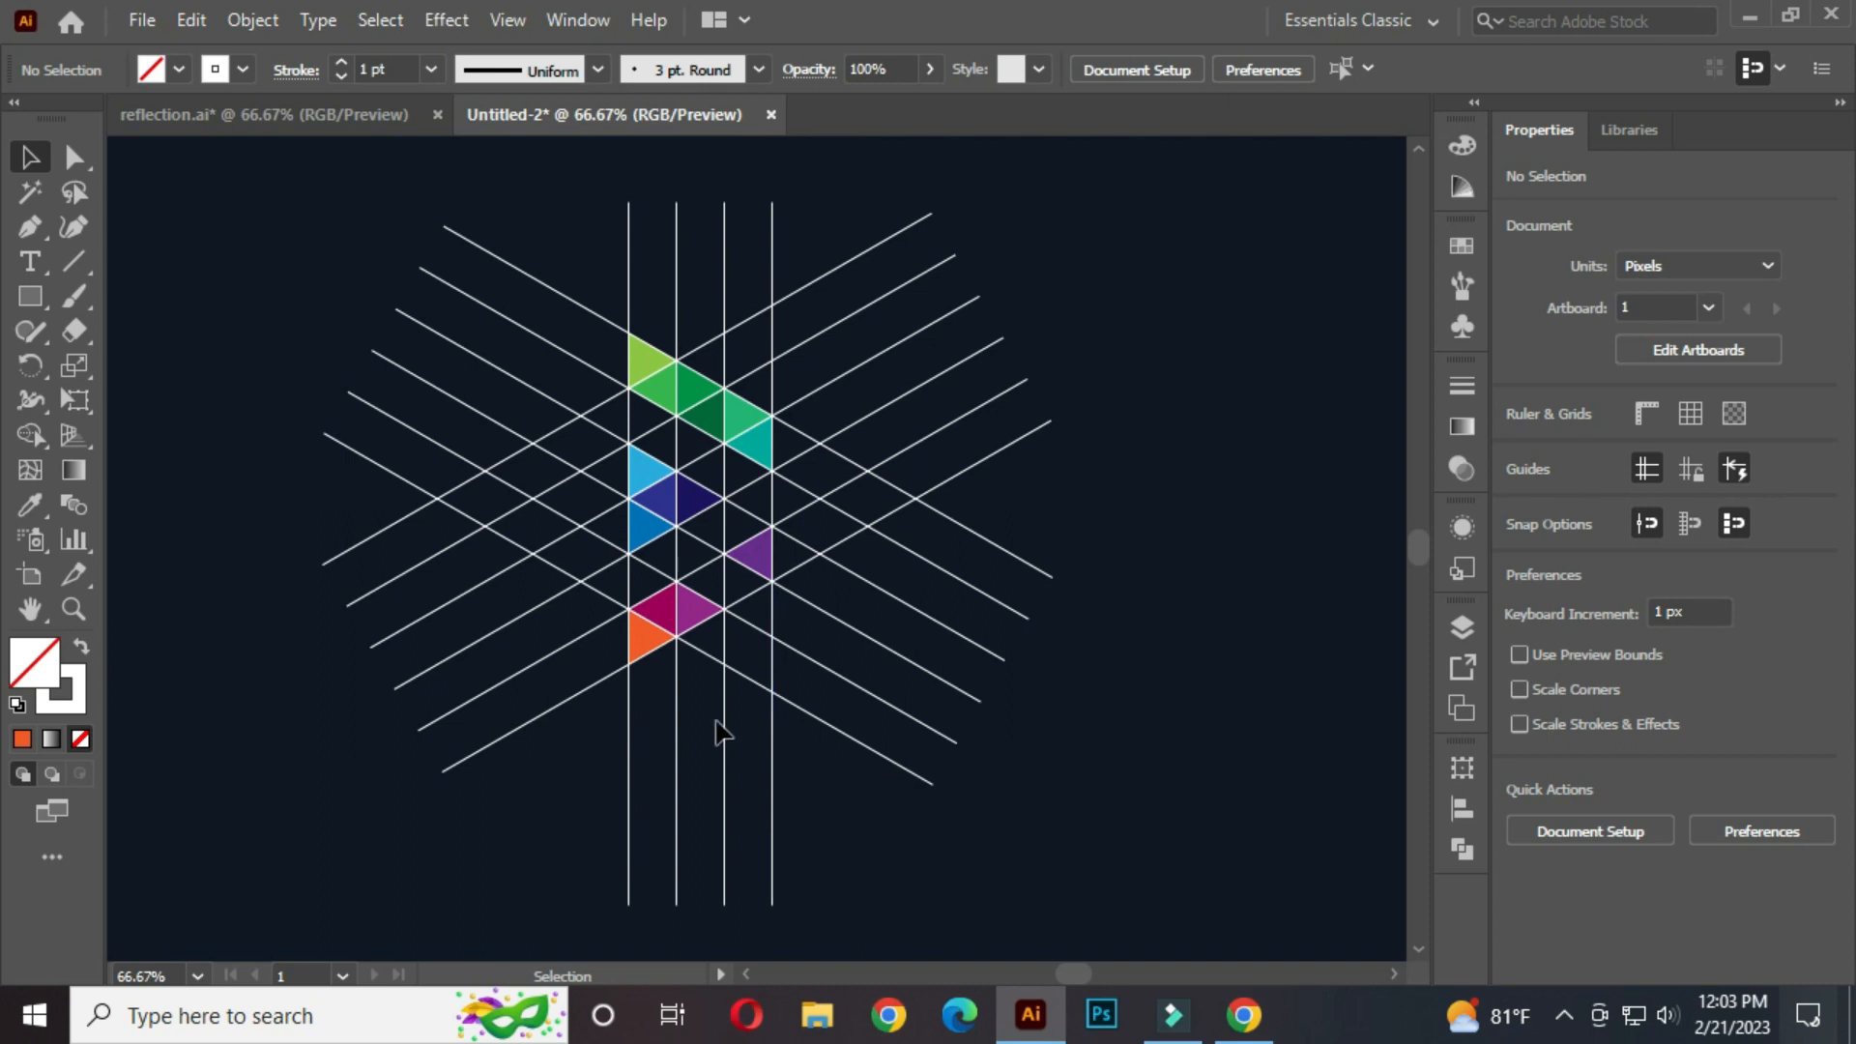
Step: Select all the colored triangles together and move them off the line grid into the empty area on its right
scroll(682, 430, "up", 1)
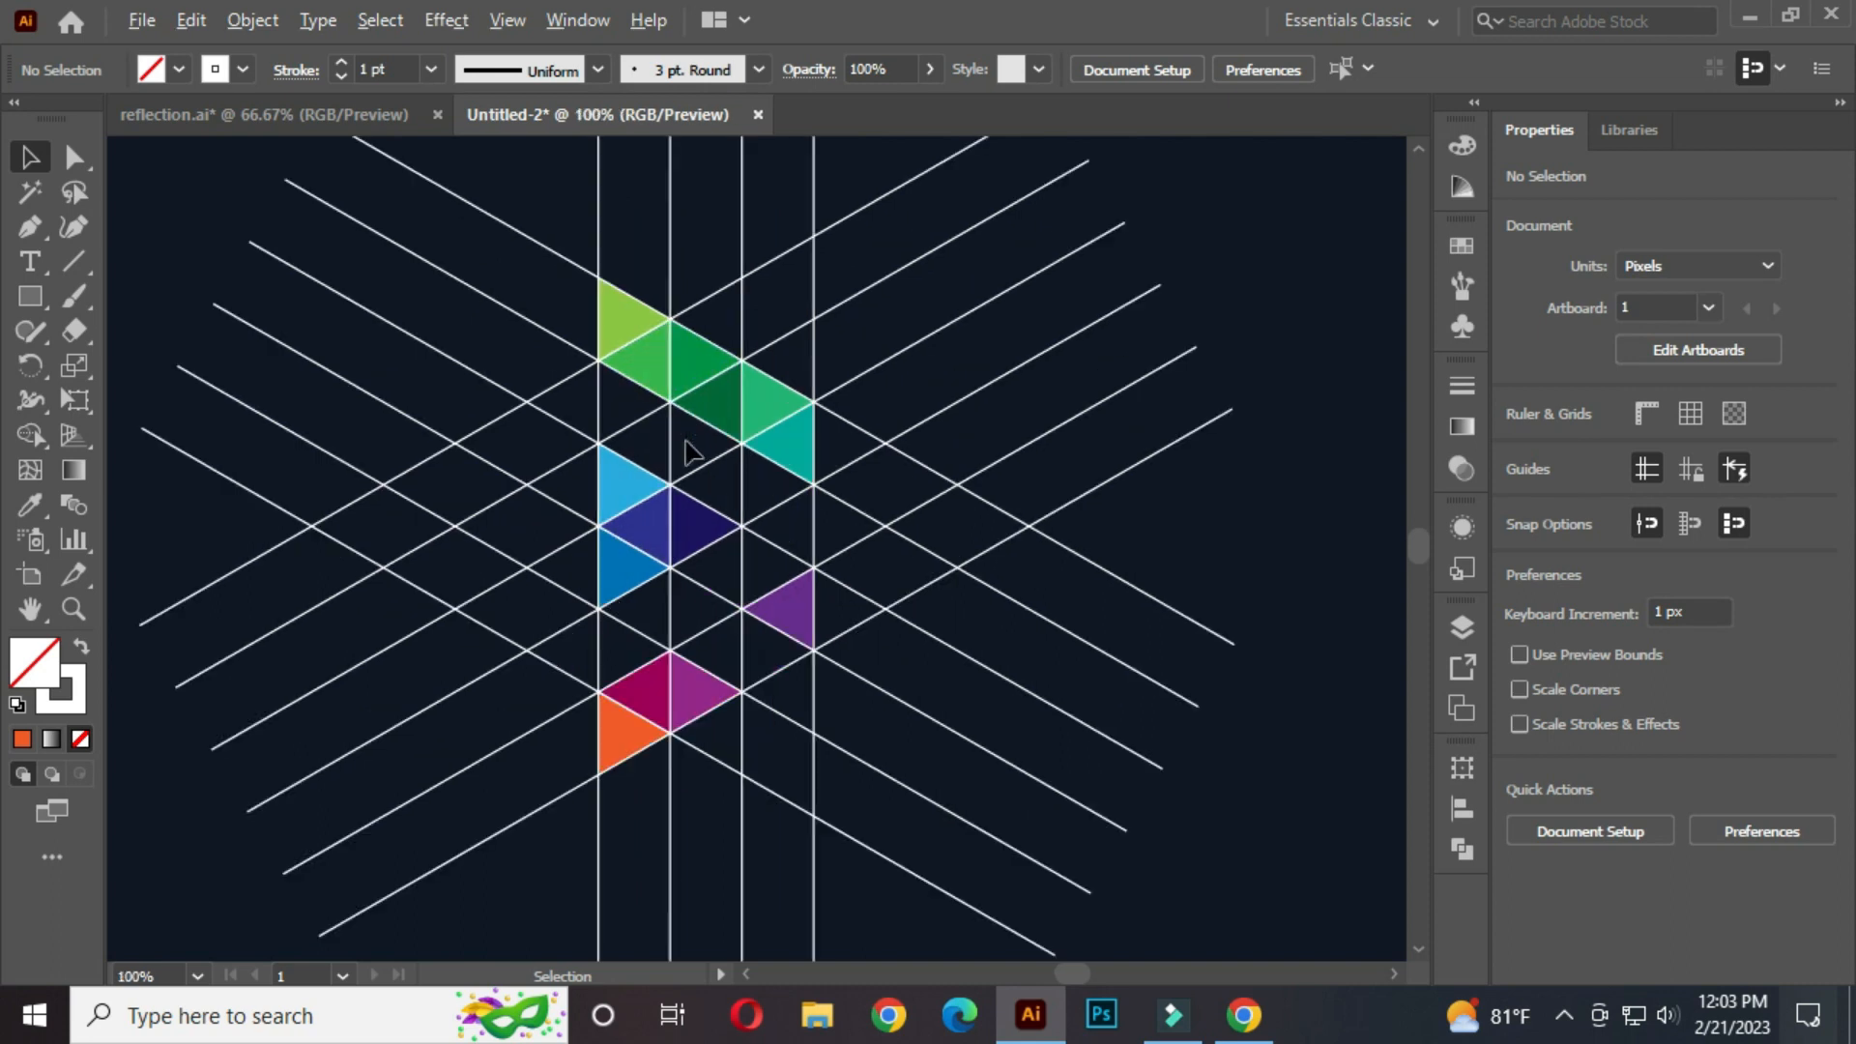
left_click(609, 311)
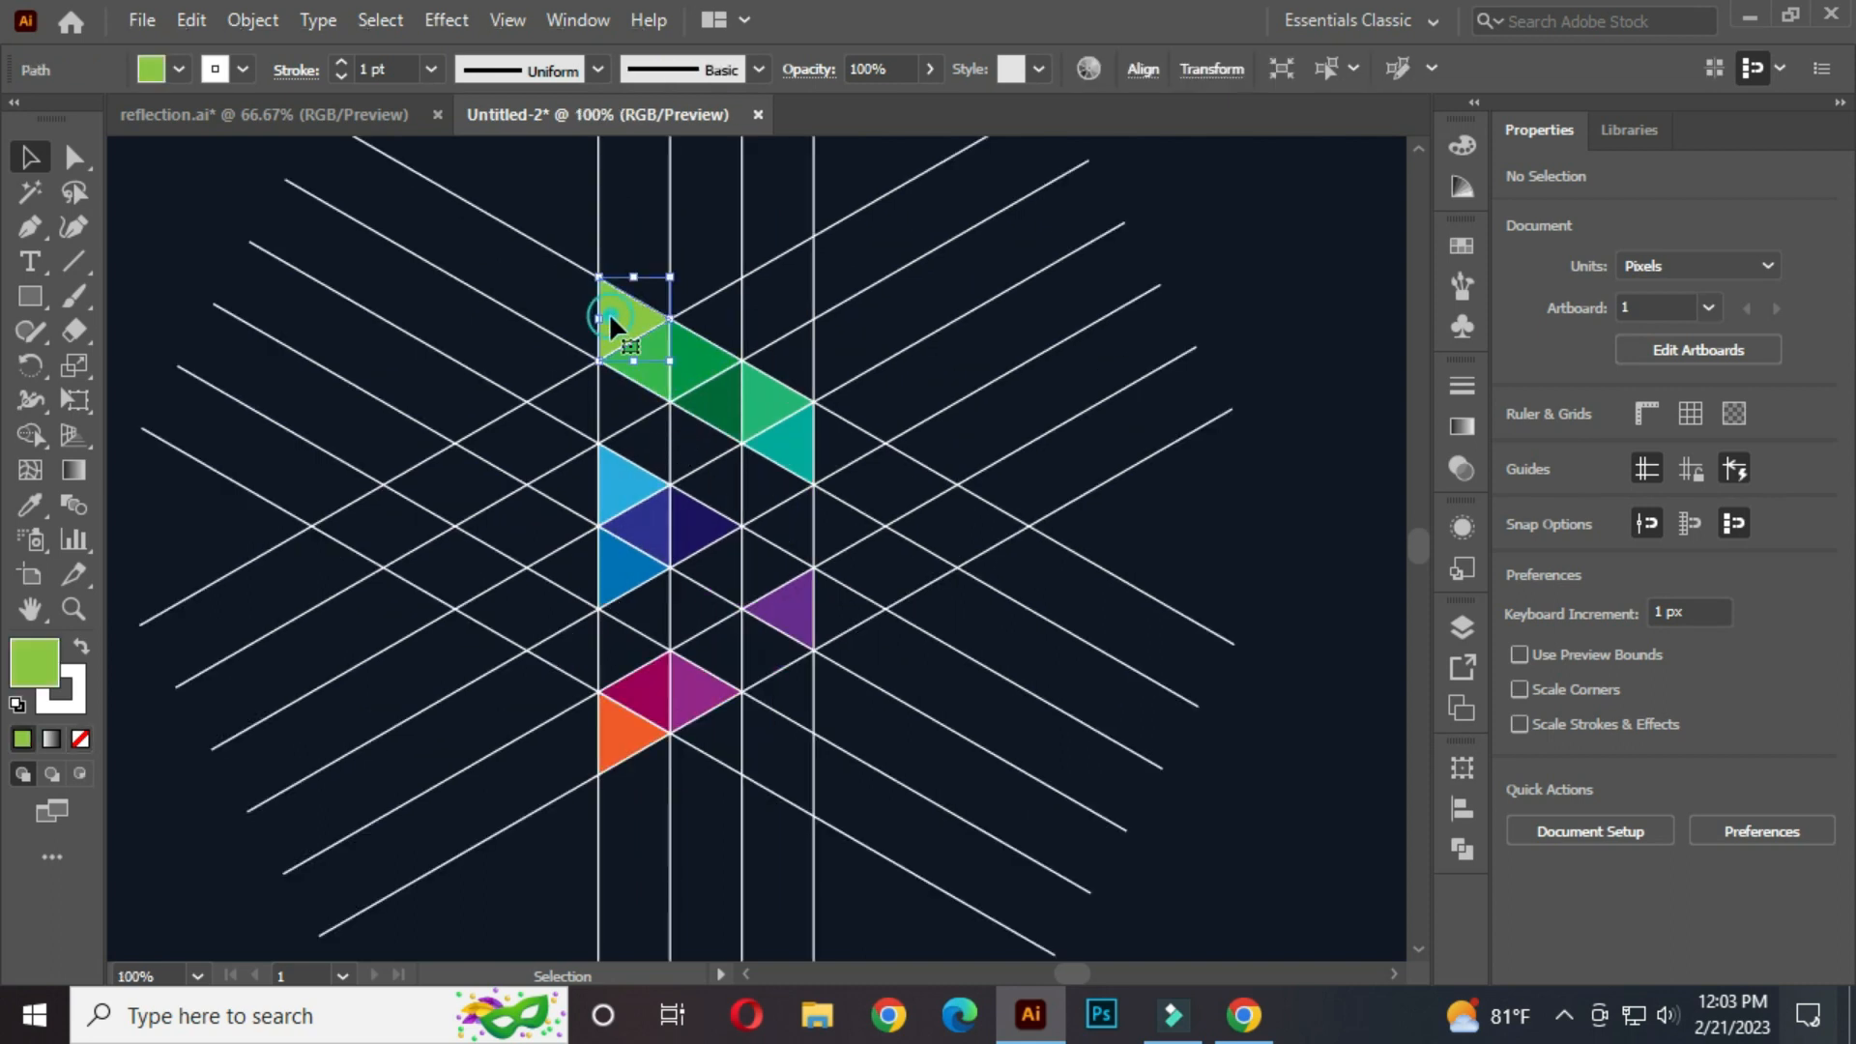
left_click(648, 350, "shift")
left_click(693, 356, "shift")
left_click(720, 404, "shift")
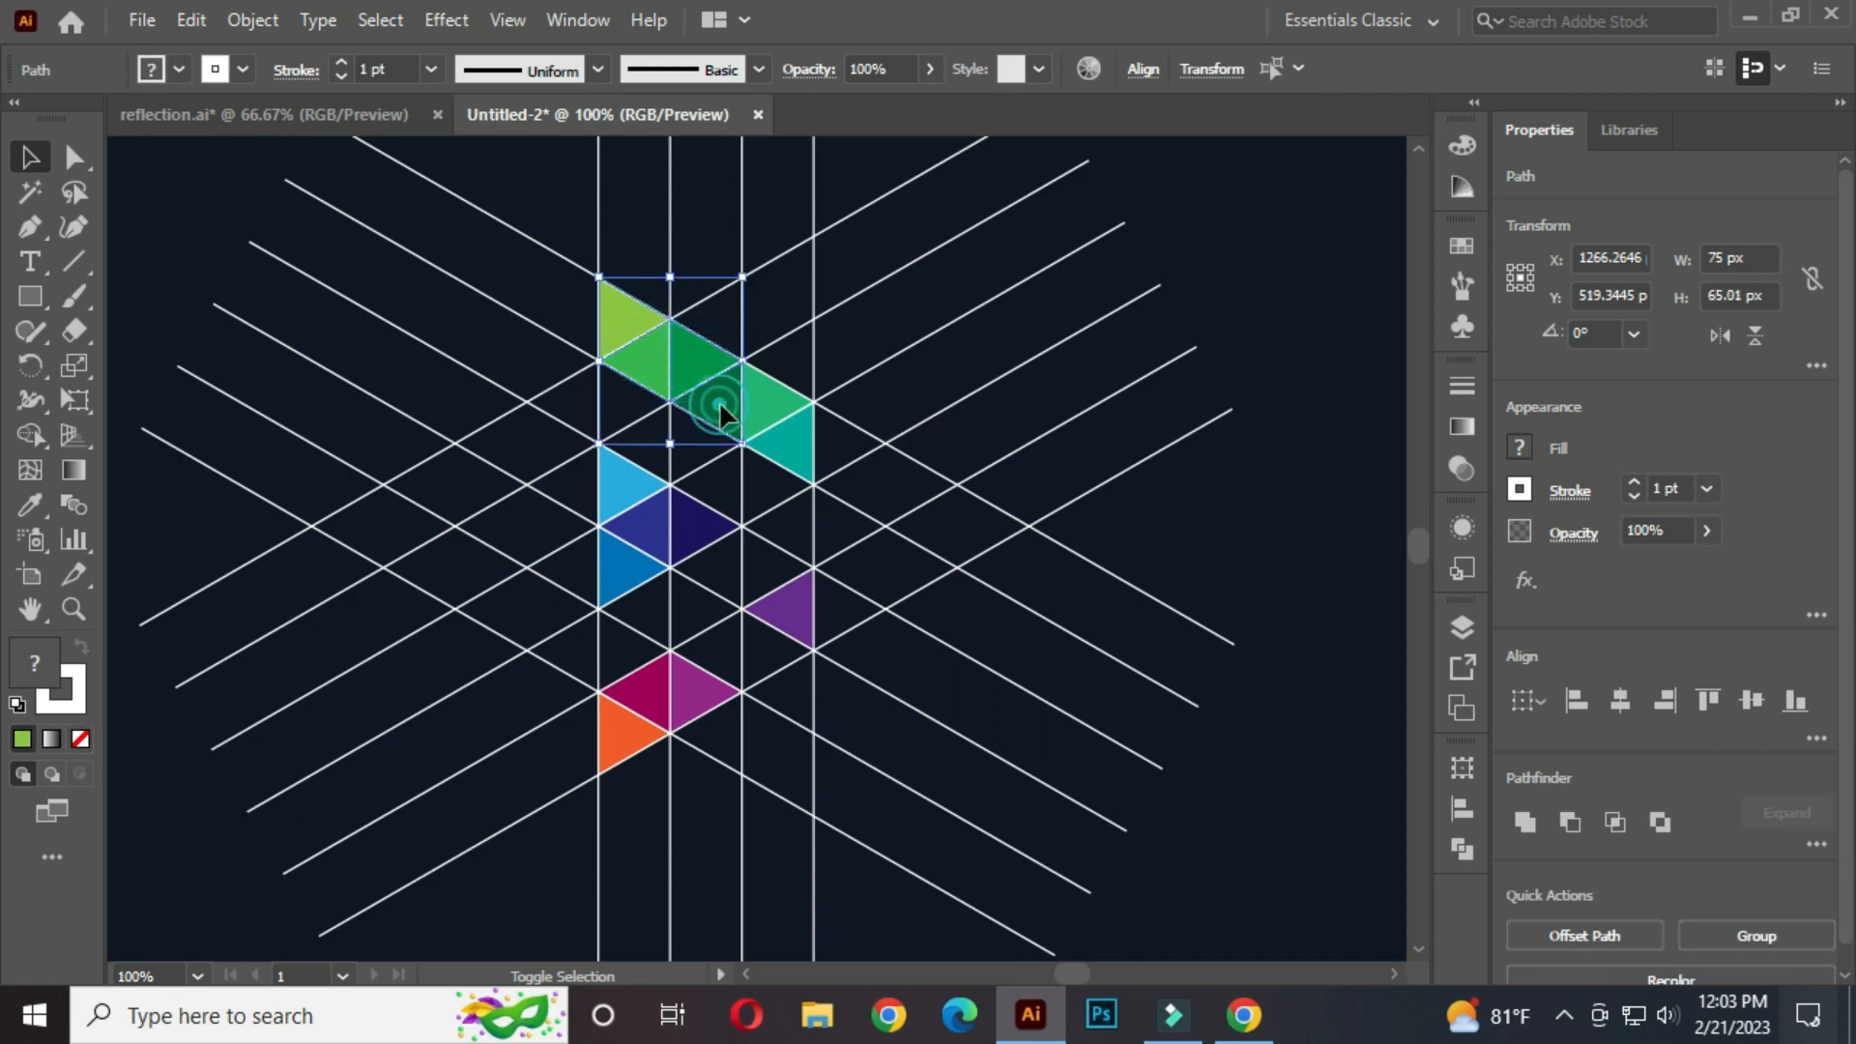
left_click(785, 453, "shift")
left_click(770, 413, "shift")
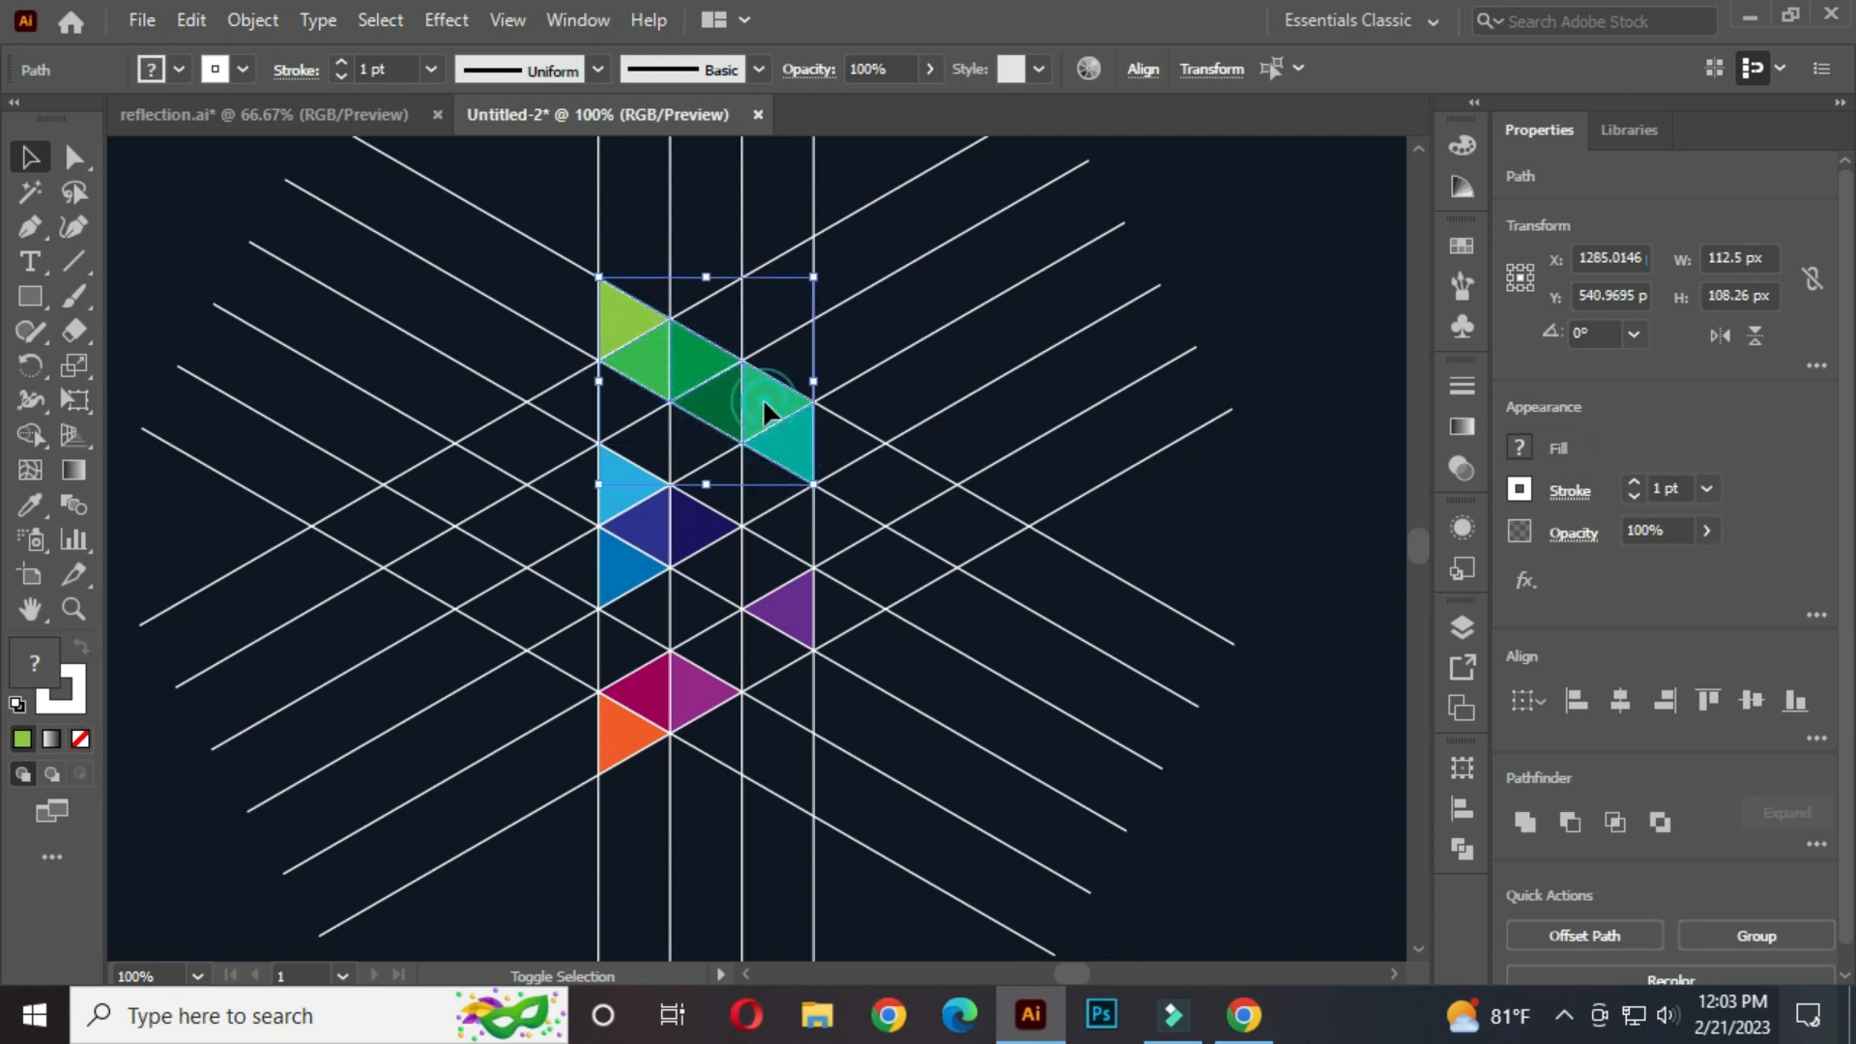
left_click(618, 465, "shift")
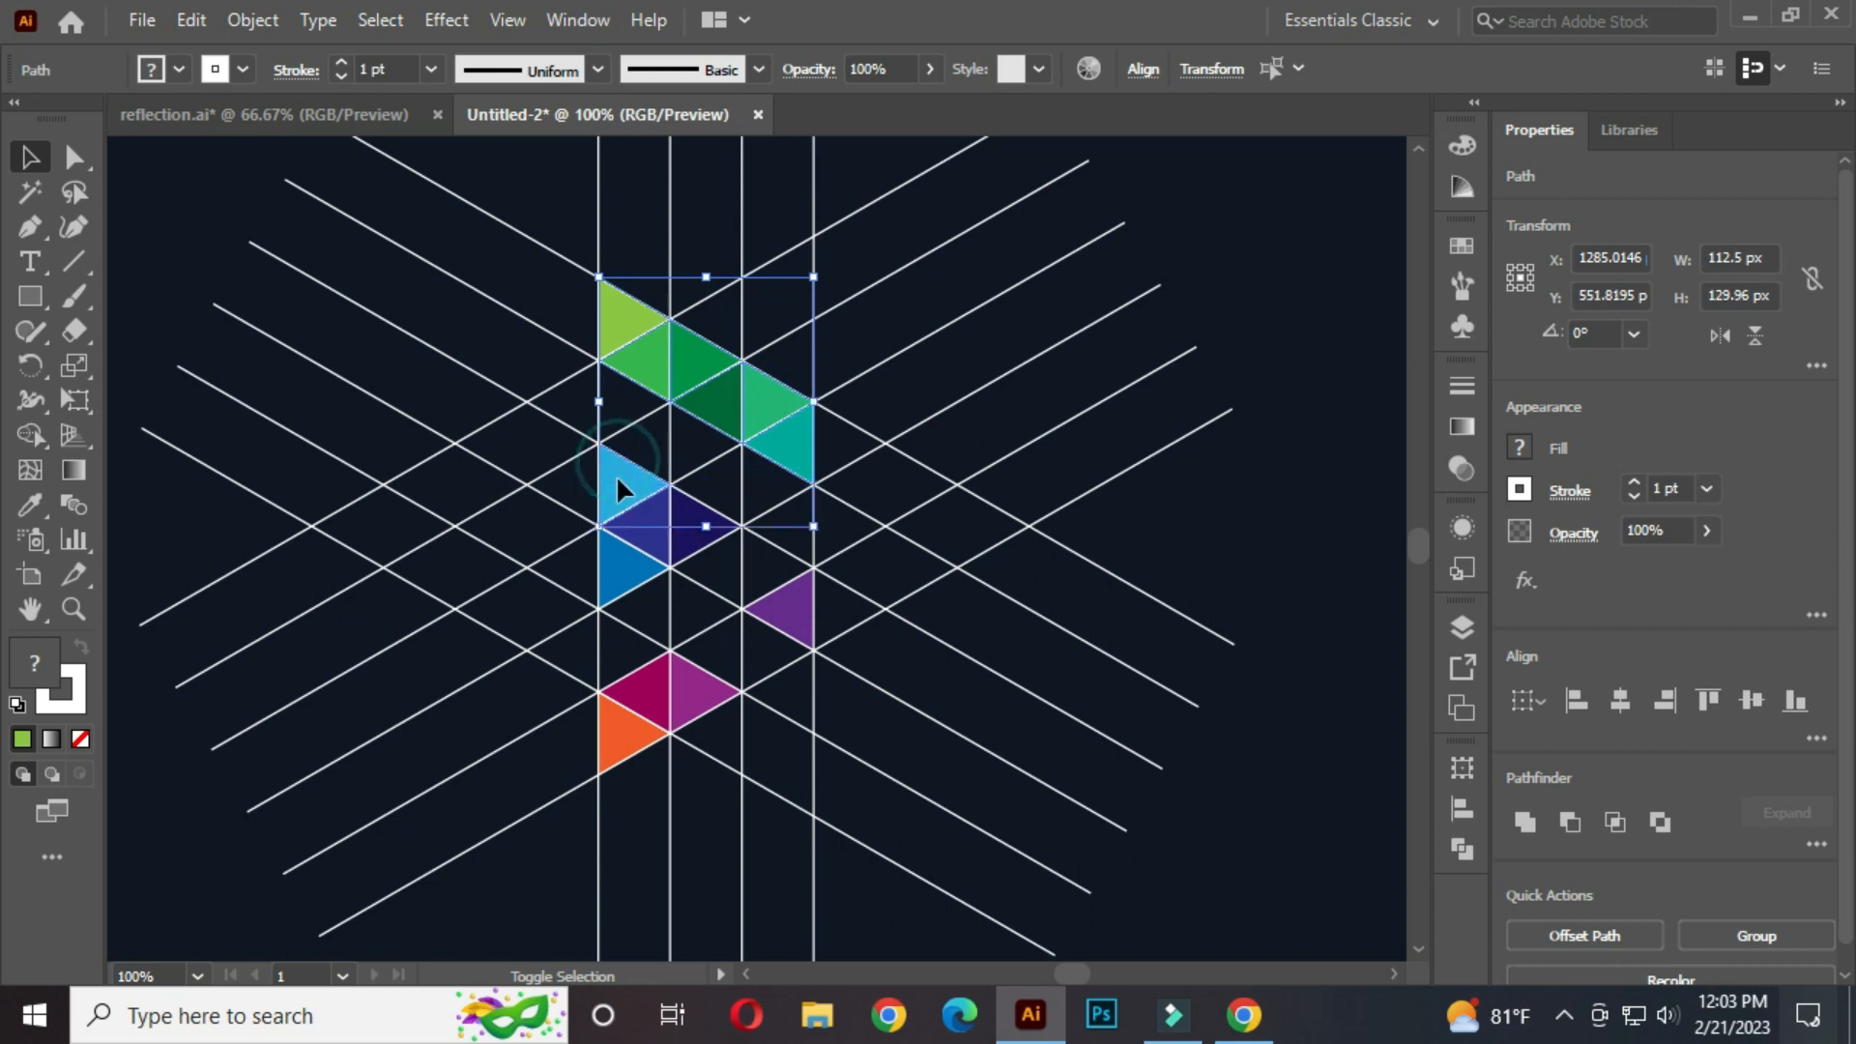
left_click(610, 569, "shift")
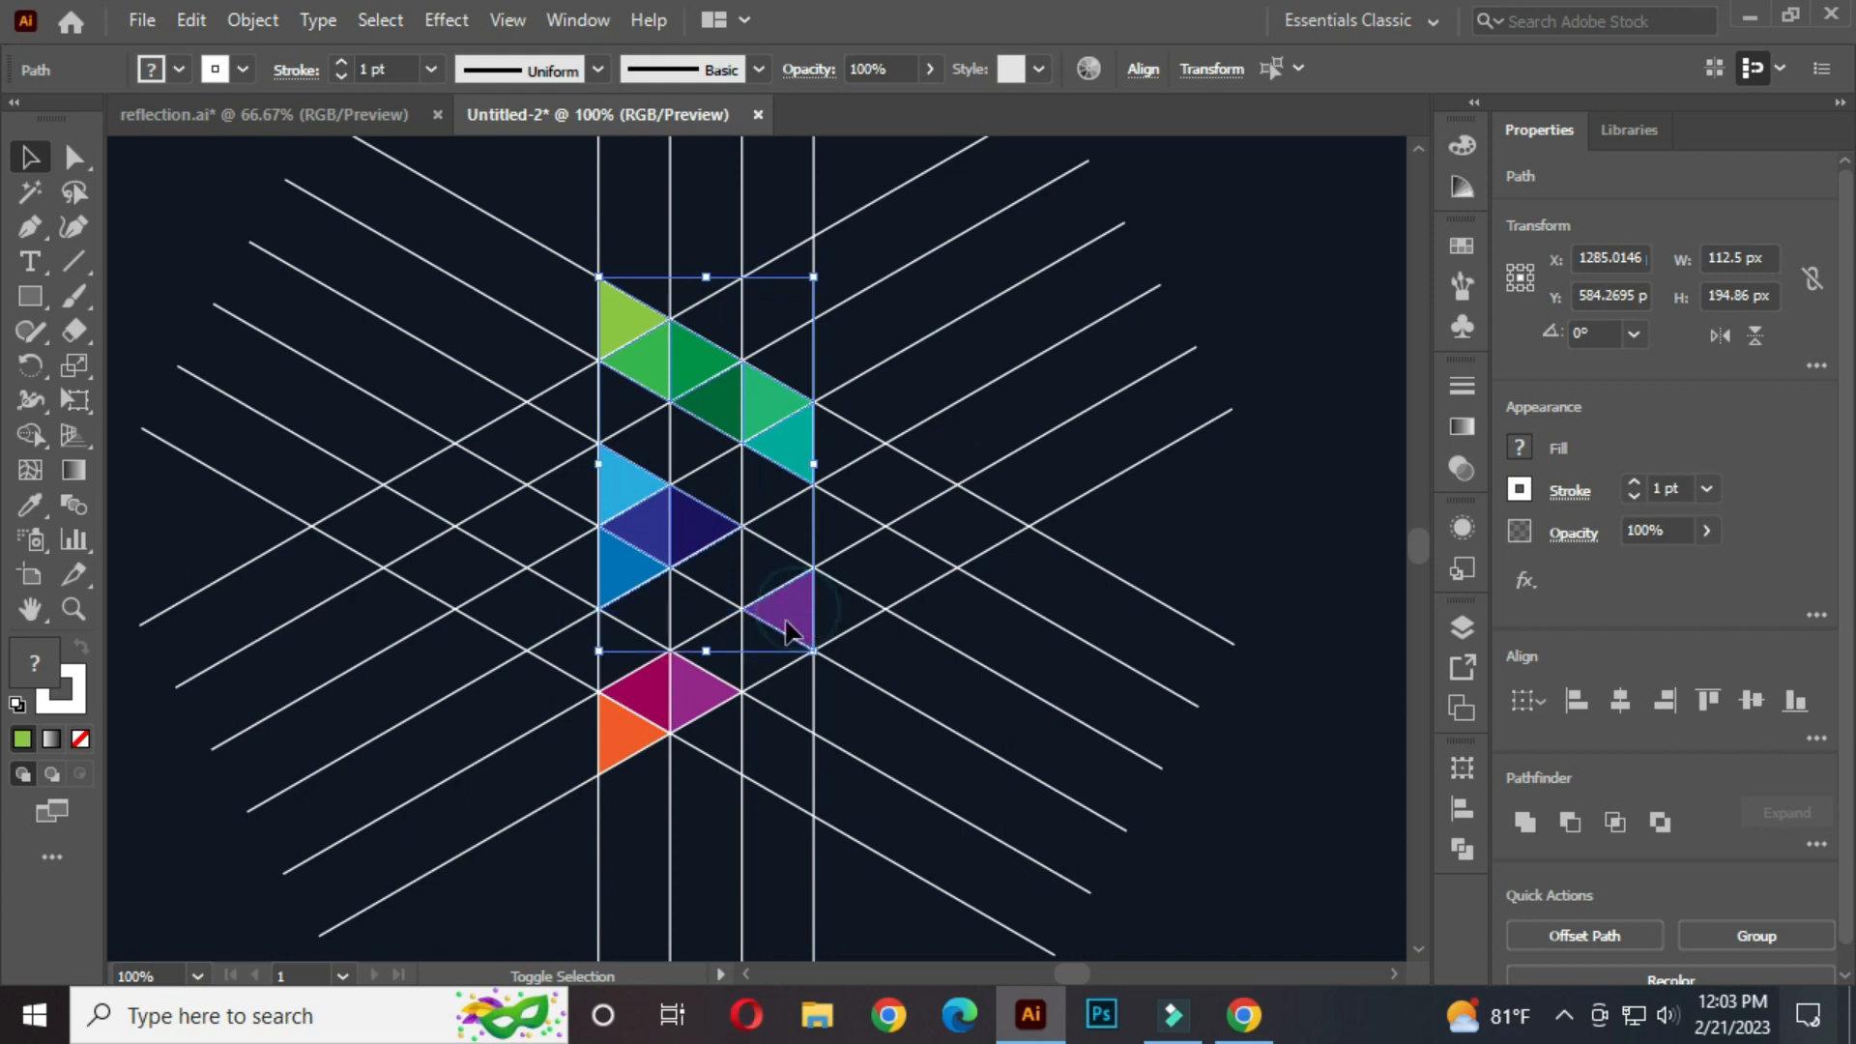
left_click(698, 688, "shift")
left_click(645, 694, "shift")
left_click(615, 717, "shift")
scroll(720, 626, "down", 2)
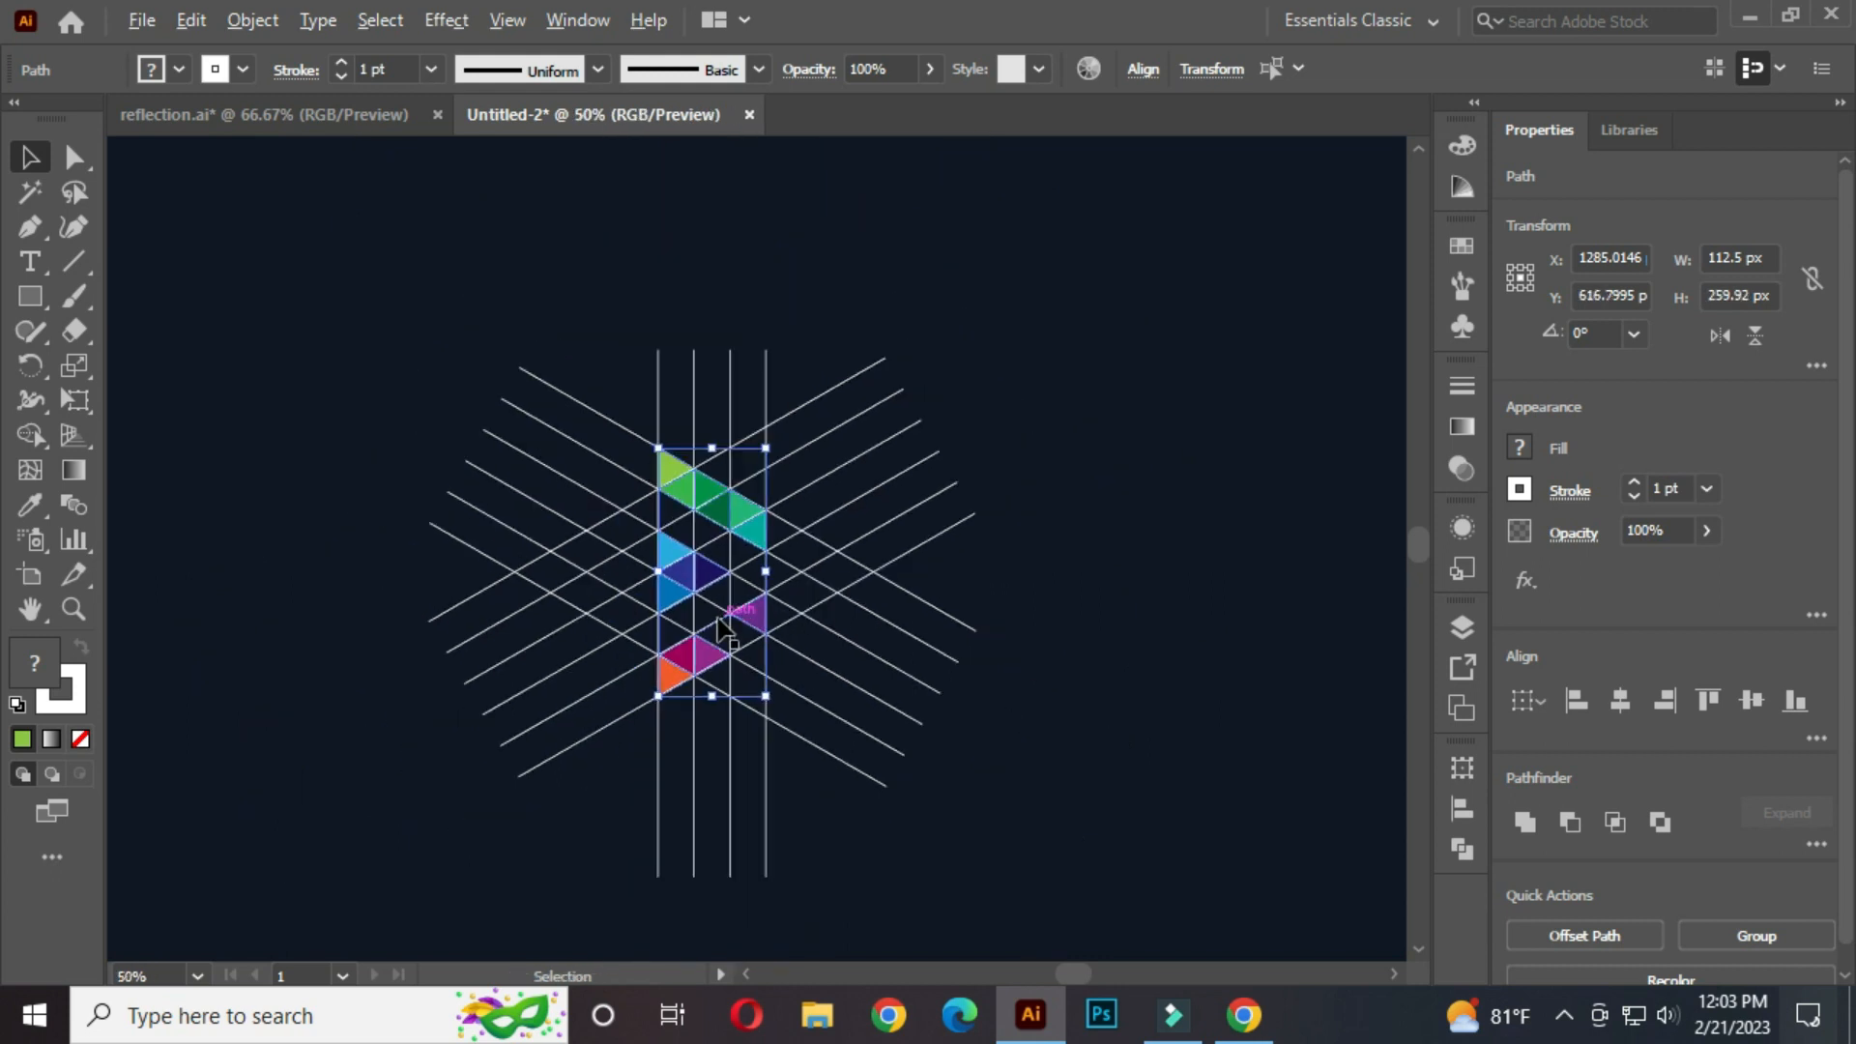
left_click_drag(674, 596, 1111, 595)
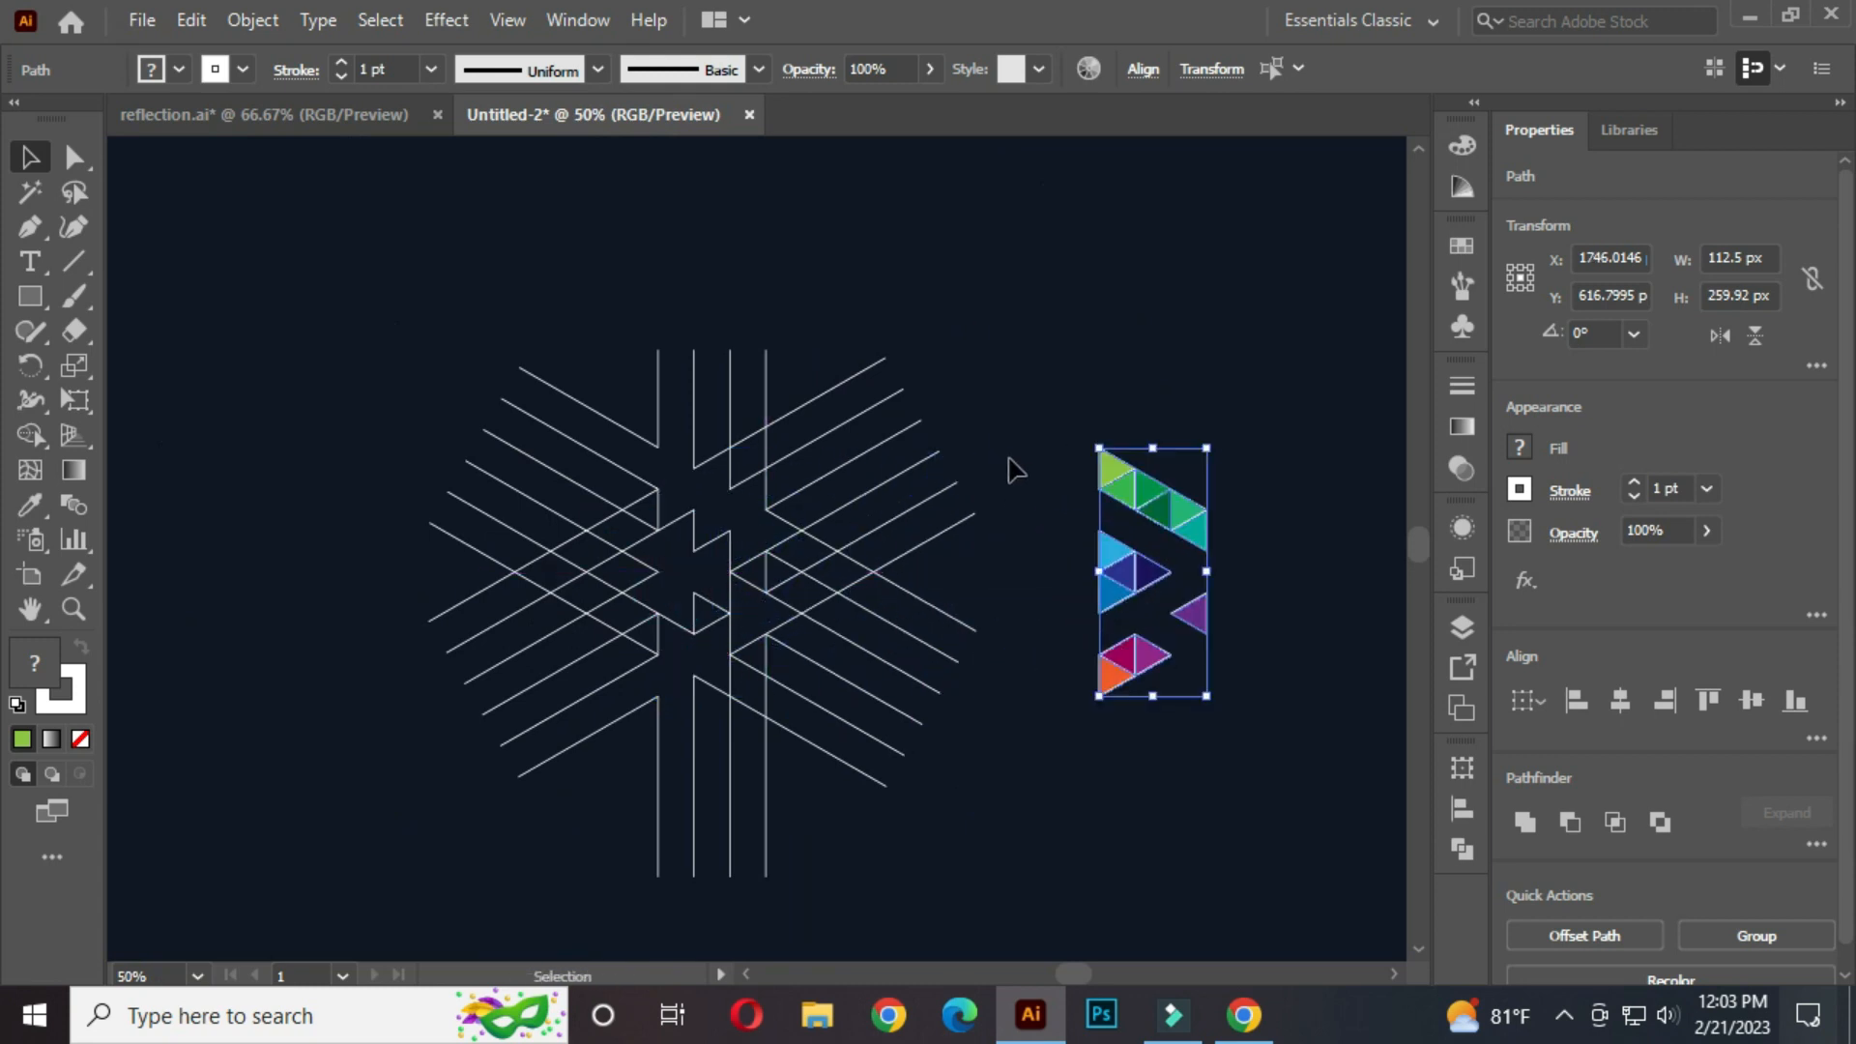
left_click(1001, 413)
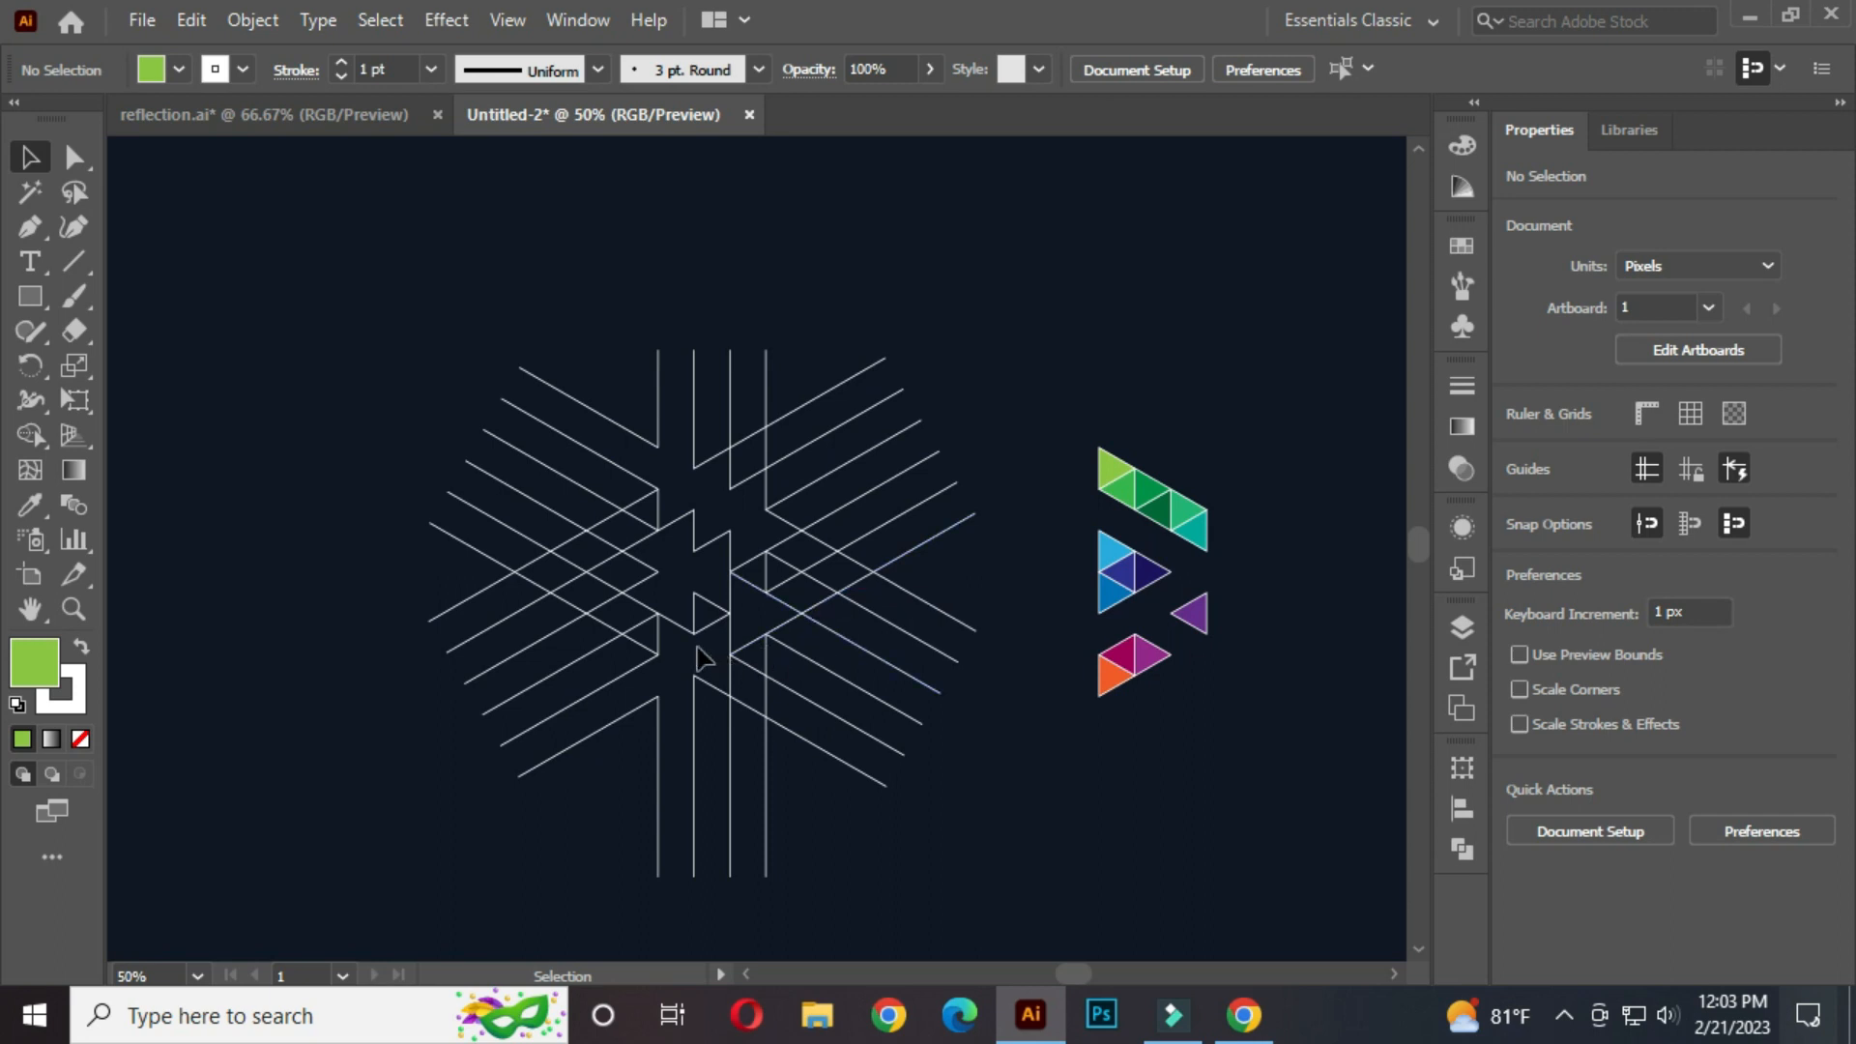
Step: Delete the leftover grid lines, and place the triangle logo in the cleared area, enlarged to about 138 × 320 px
left_click_drag(391, 299, 921, 843)
key("Delete")
left_click_drag(1028, 403, 819, 649)
left_click(868, 510)
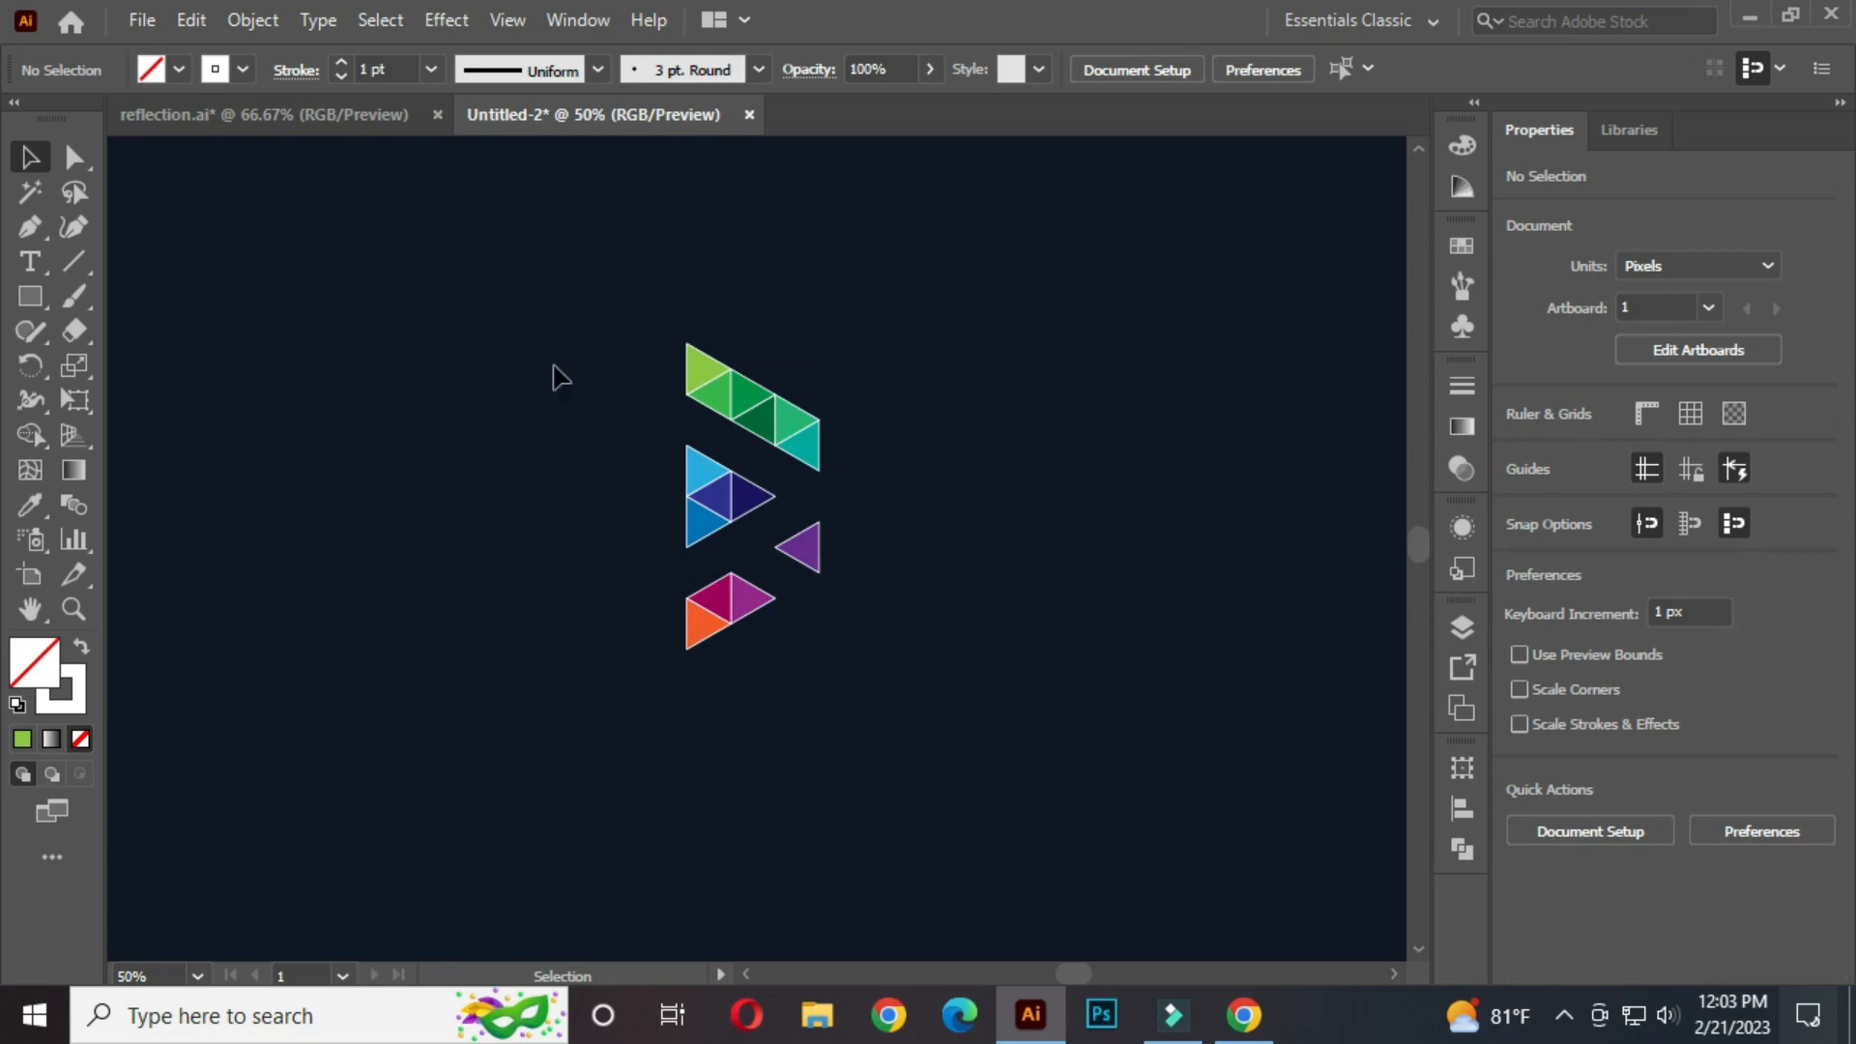
Step: Remove the white stroke from all the logo triangles by setting it to None
left_click_drag(575, 316, 884, 675)
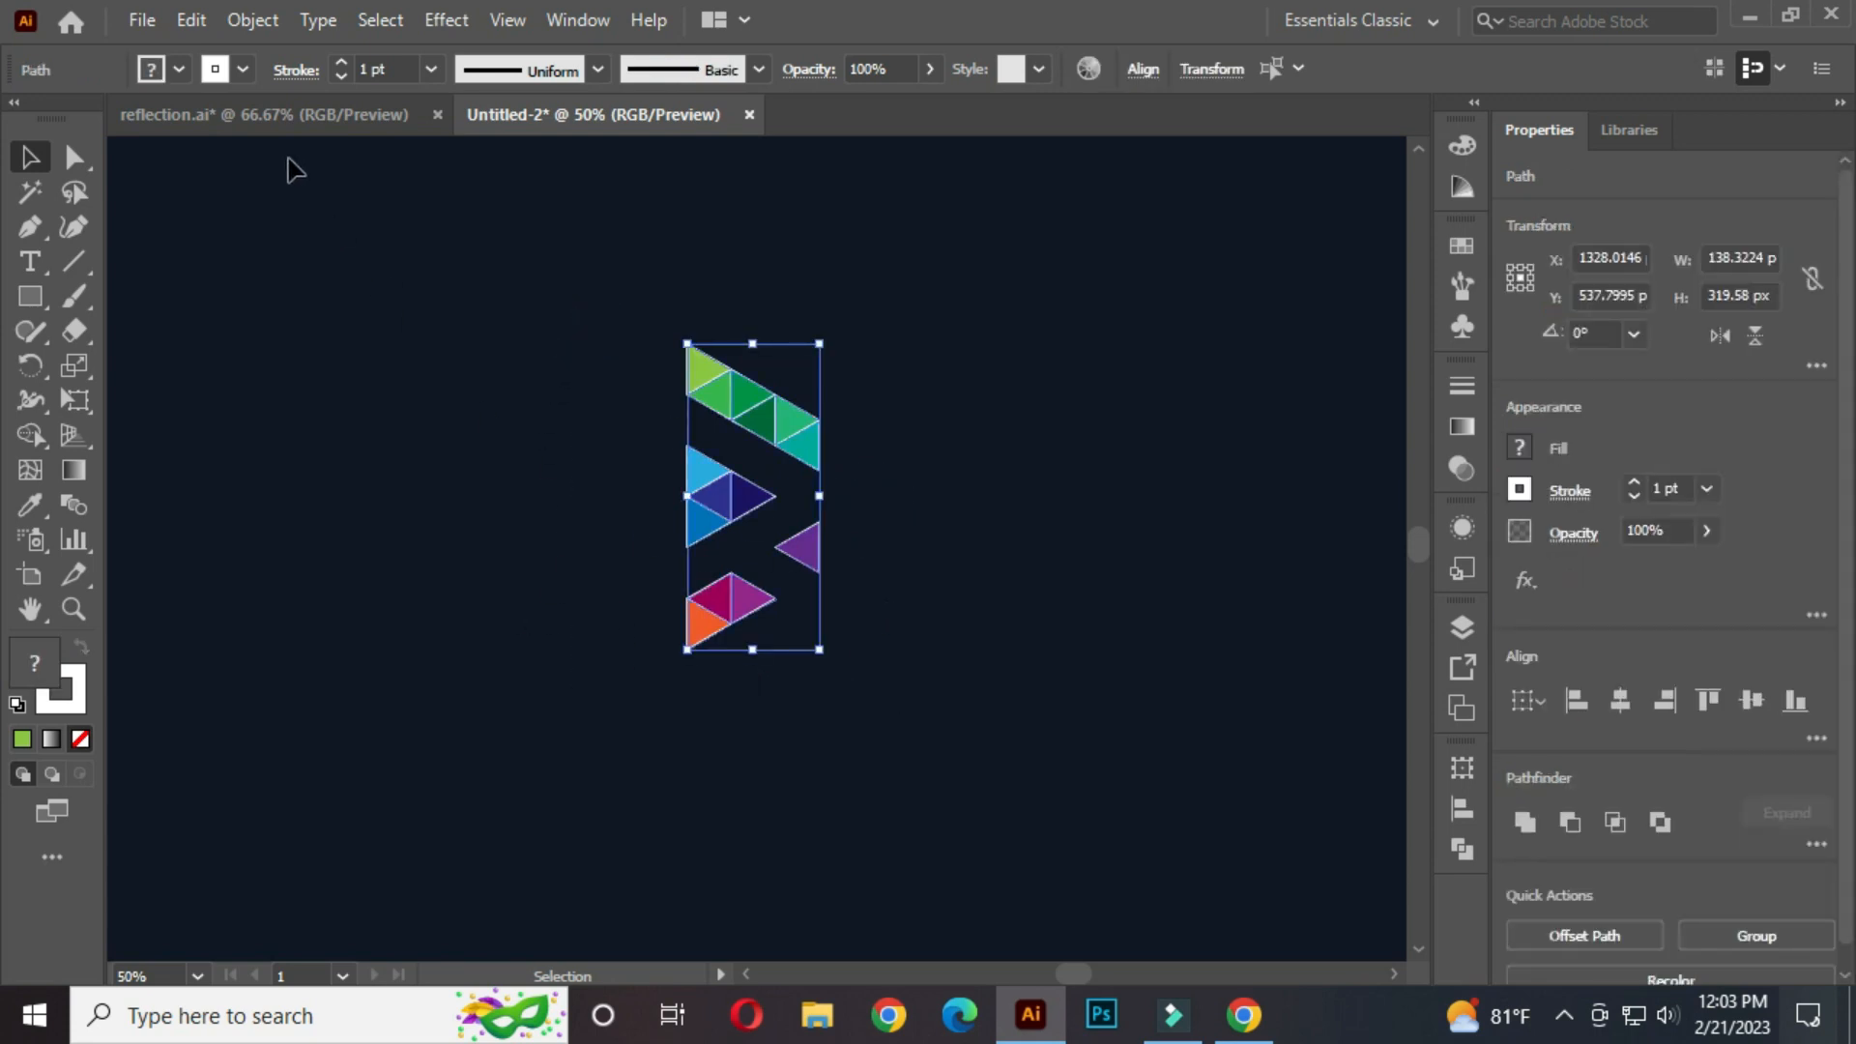
left_click(245, 70)
left_click(19, 117)
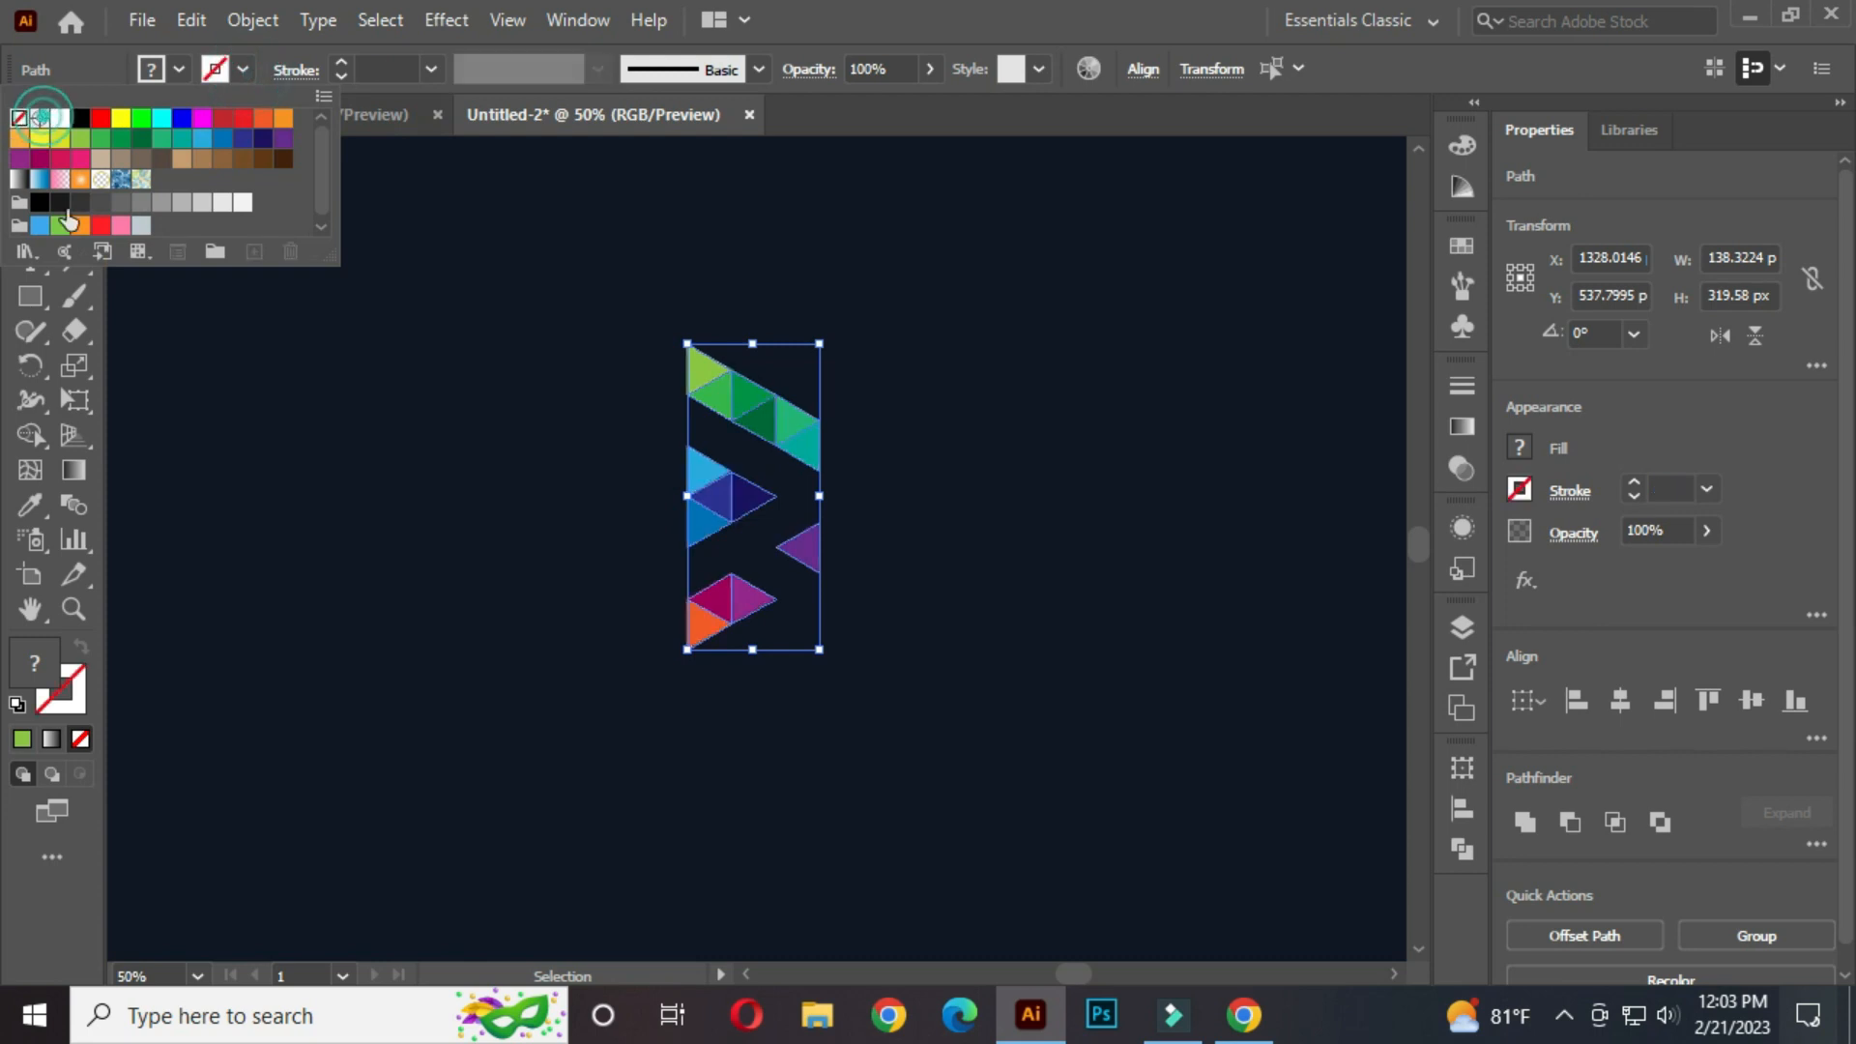
left_click(464, 479)
left_click(464, 478)
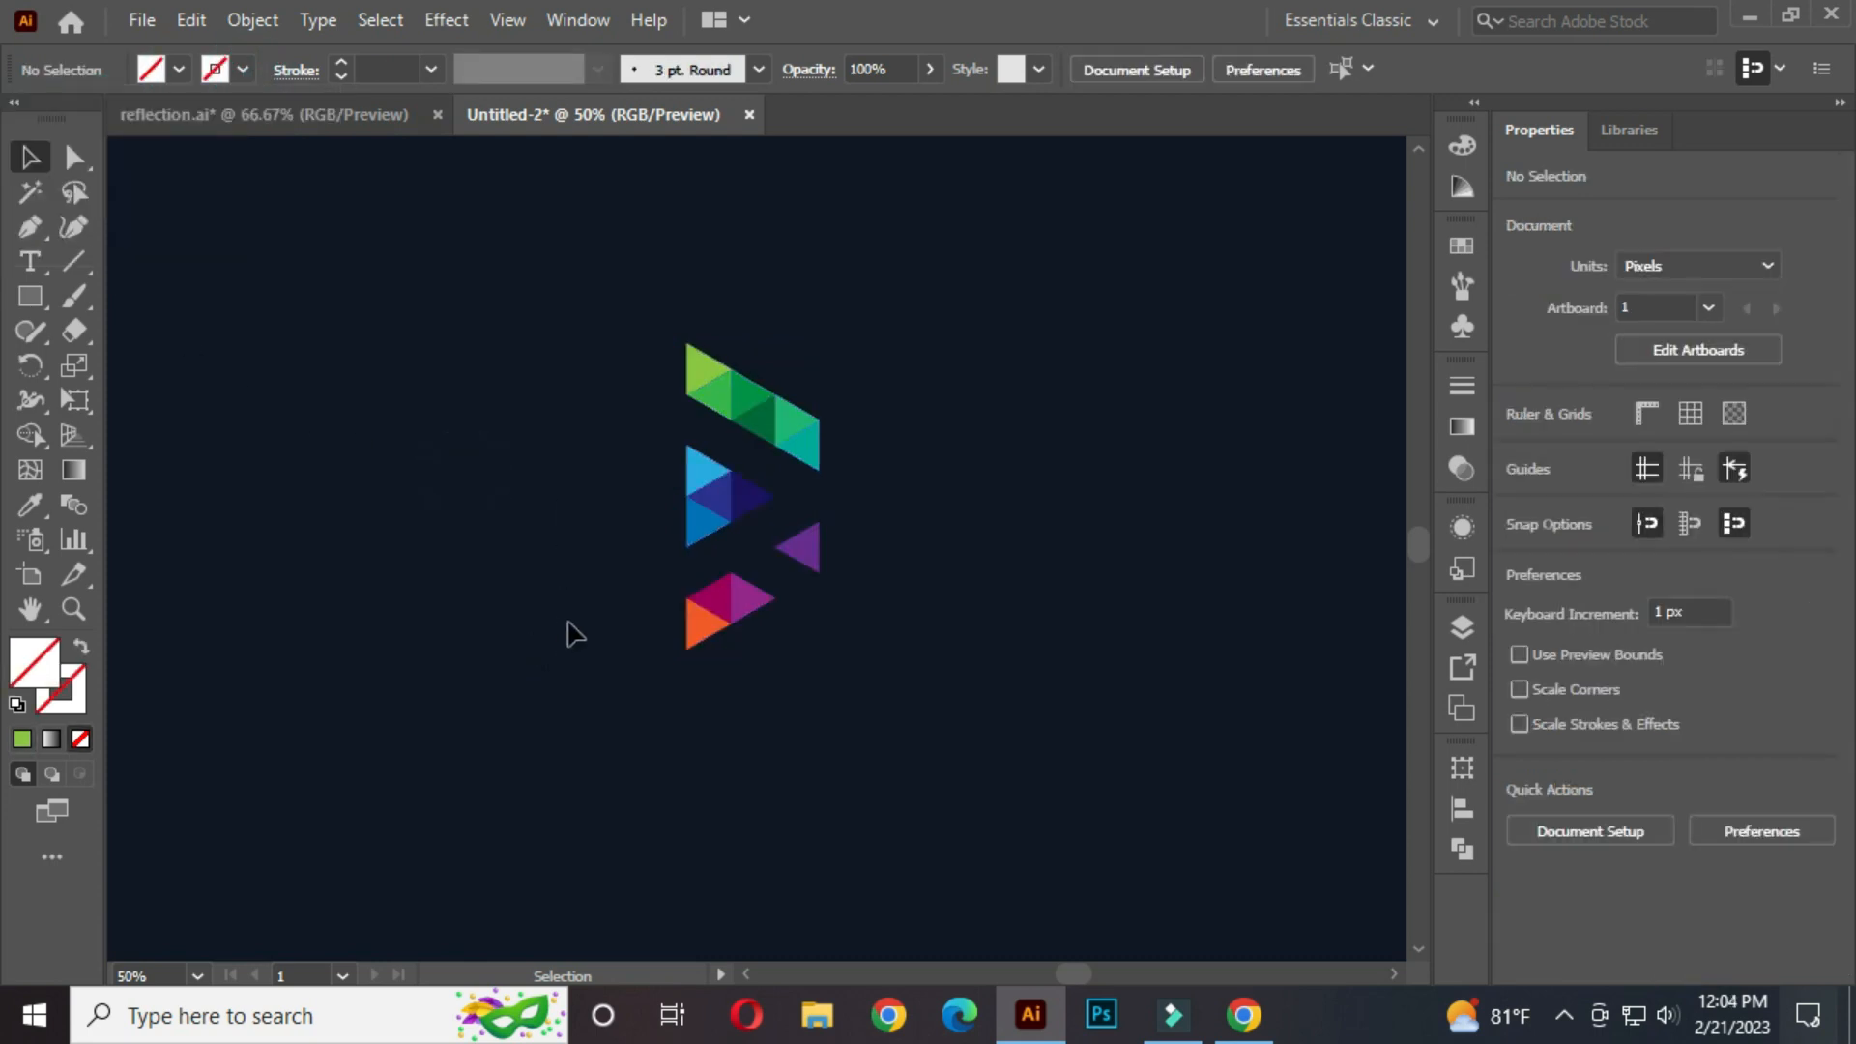
Step: Enlarge the green and blue palette squares above the logo, and scale up the logo beneath them
scroll(570, 633, "down", 1)
left_click_drag(526, 558, 750, 506)
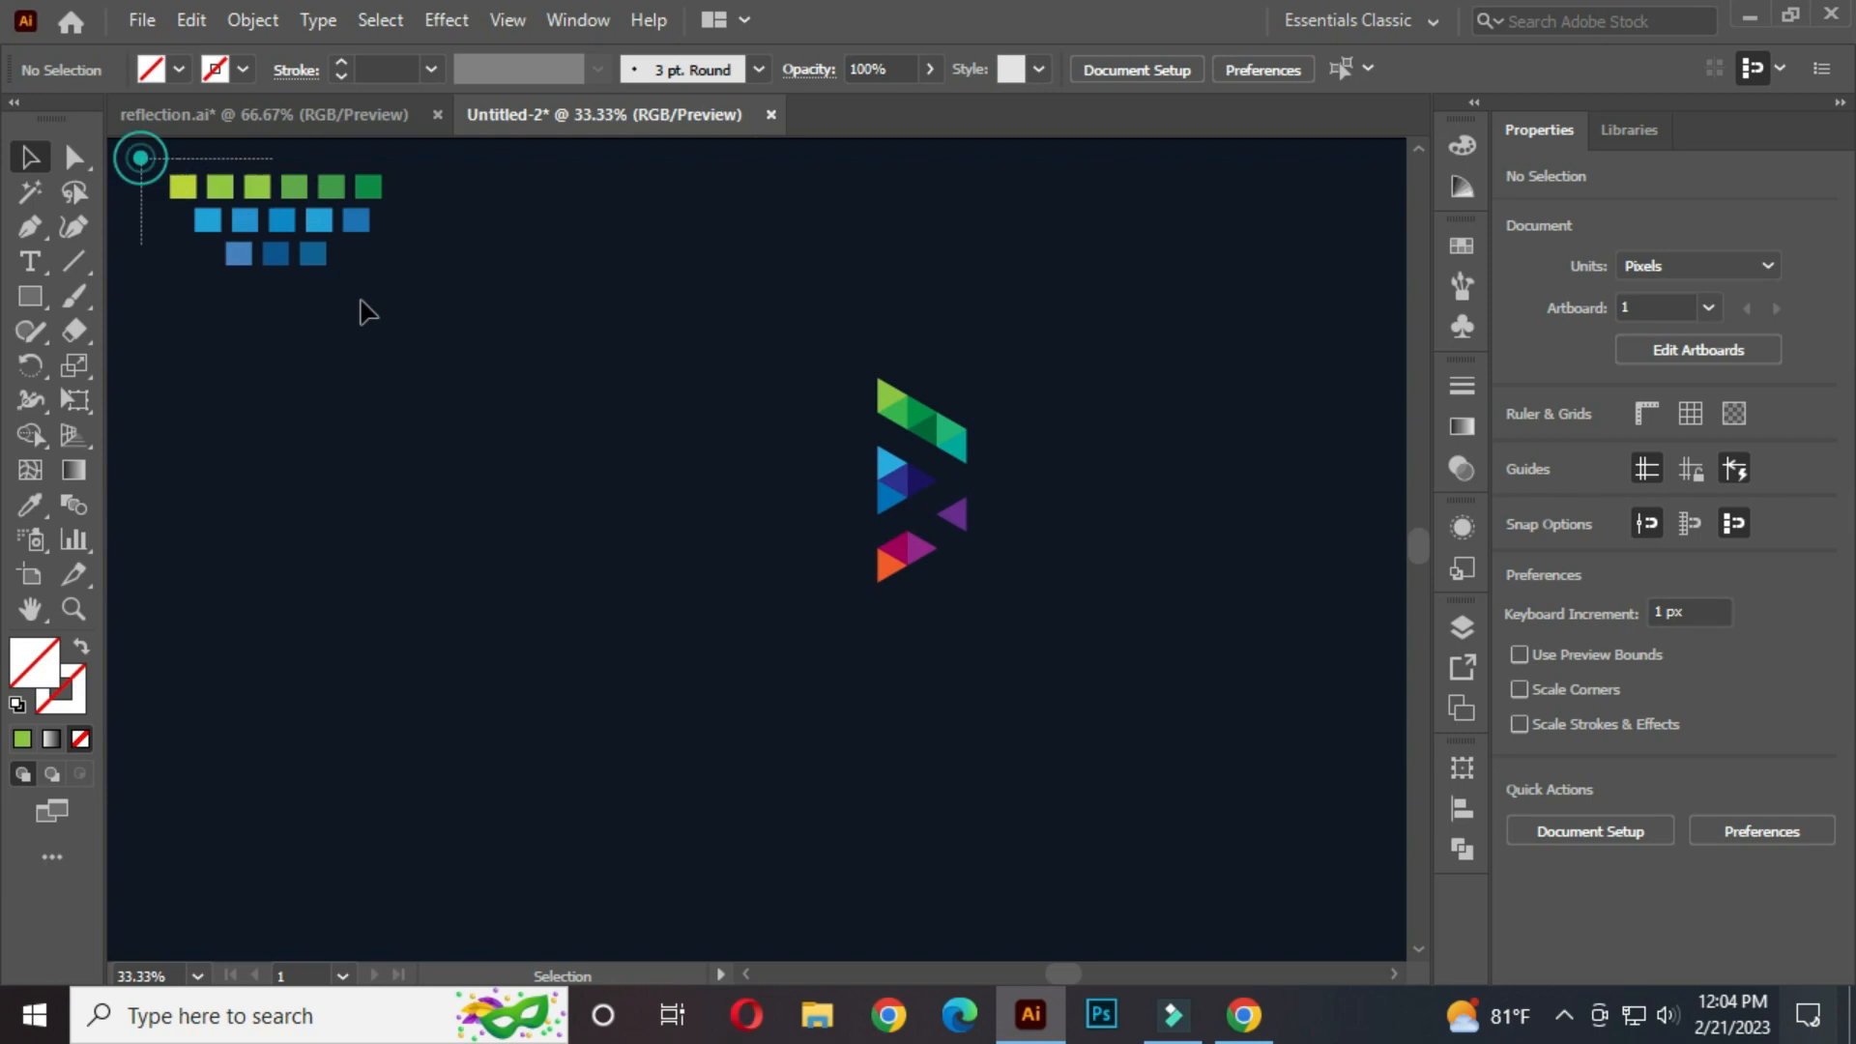
left_click(180, 186)
left_click_drag(380, 270, 735, 274)
left_click(840, 365)
left_click(944, 489)
left_click_drag(973, 583, 1005, 663)
left_click_drag(923, 502, 714, 604)
left_click(887, 453)
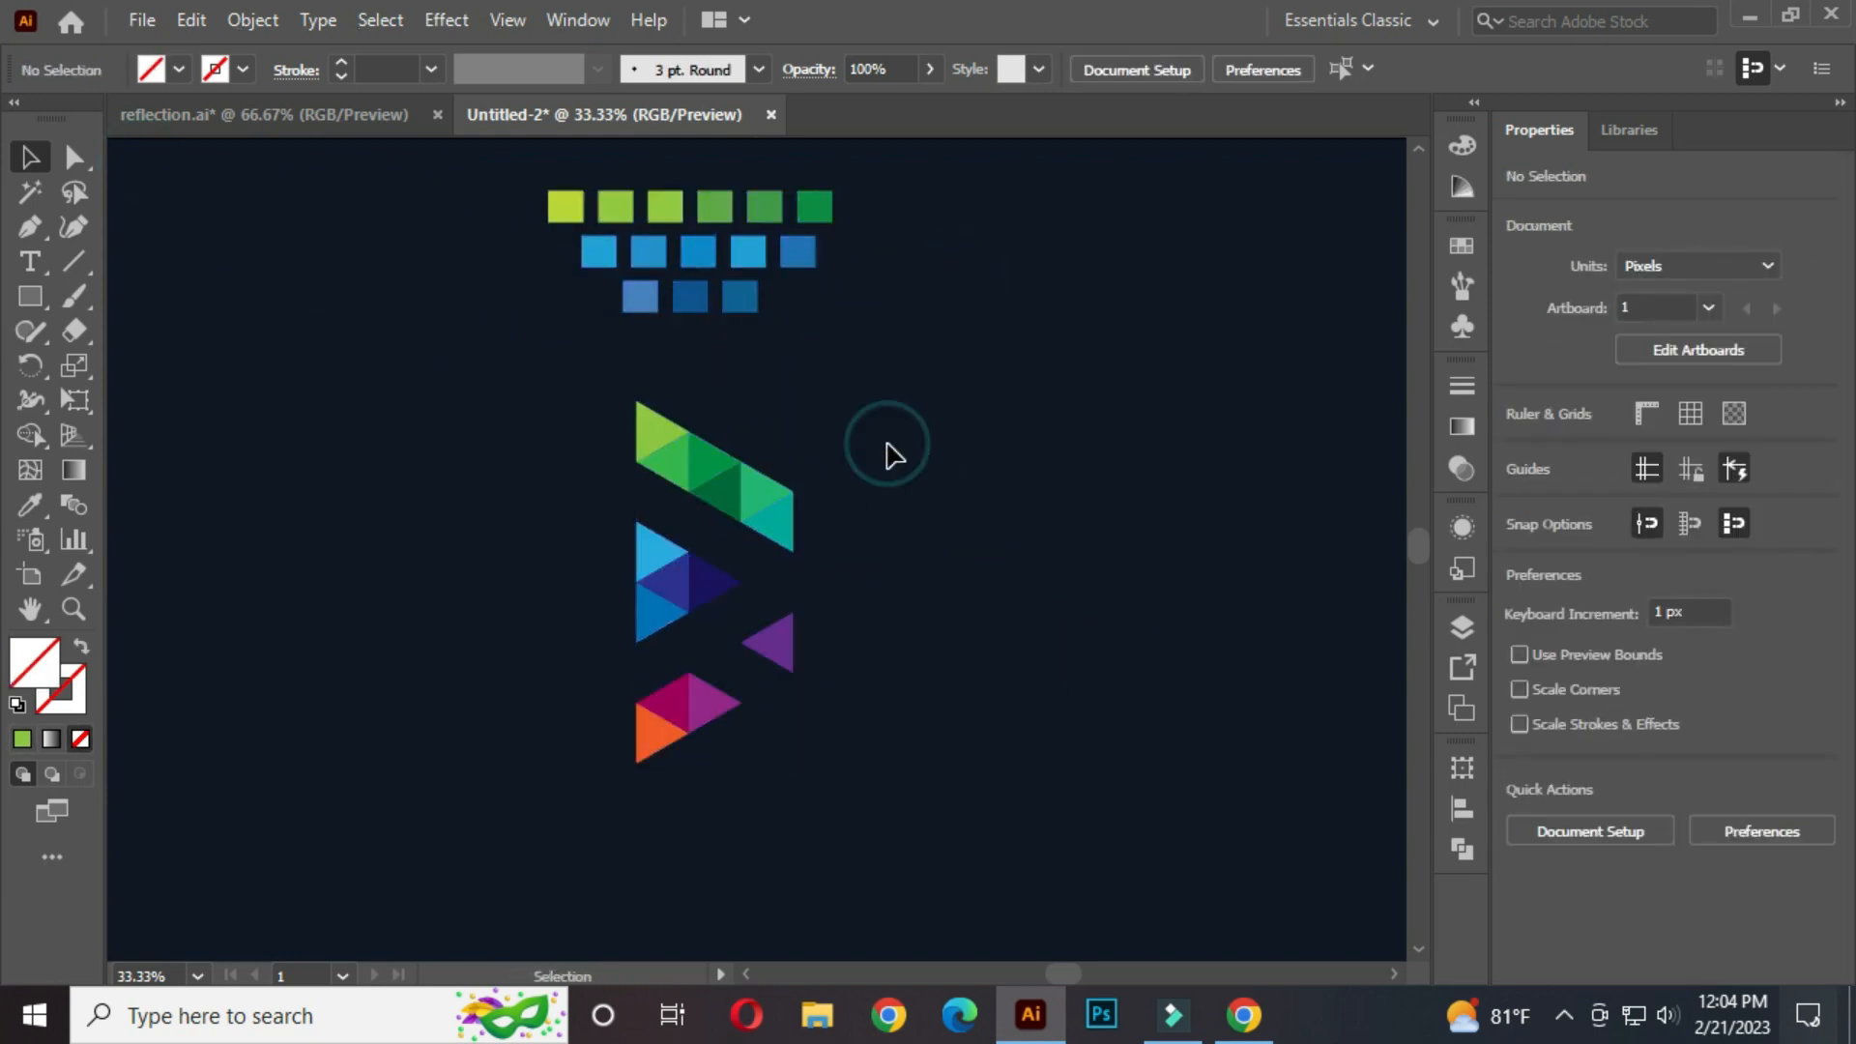
Step: Recolor the first two triangles of the upper band with the Eyedropper, sampling the first and second green palette squares
left_click(655, 426)
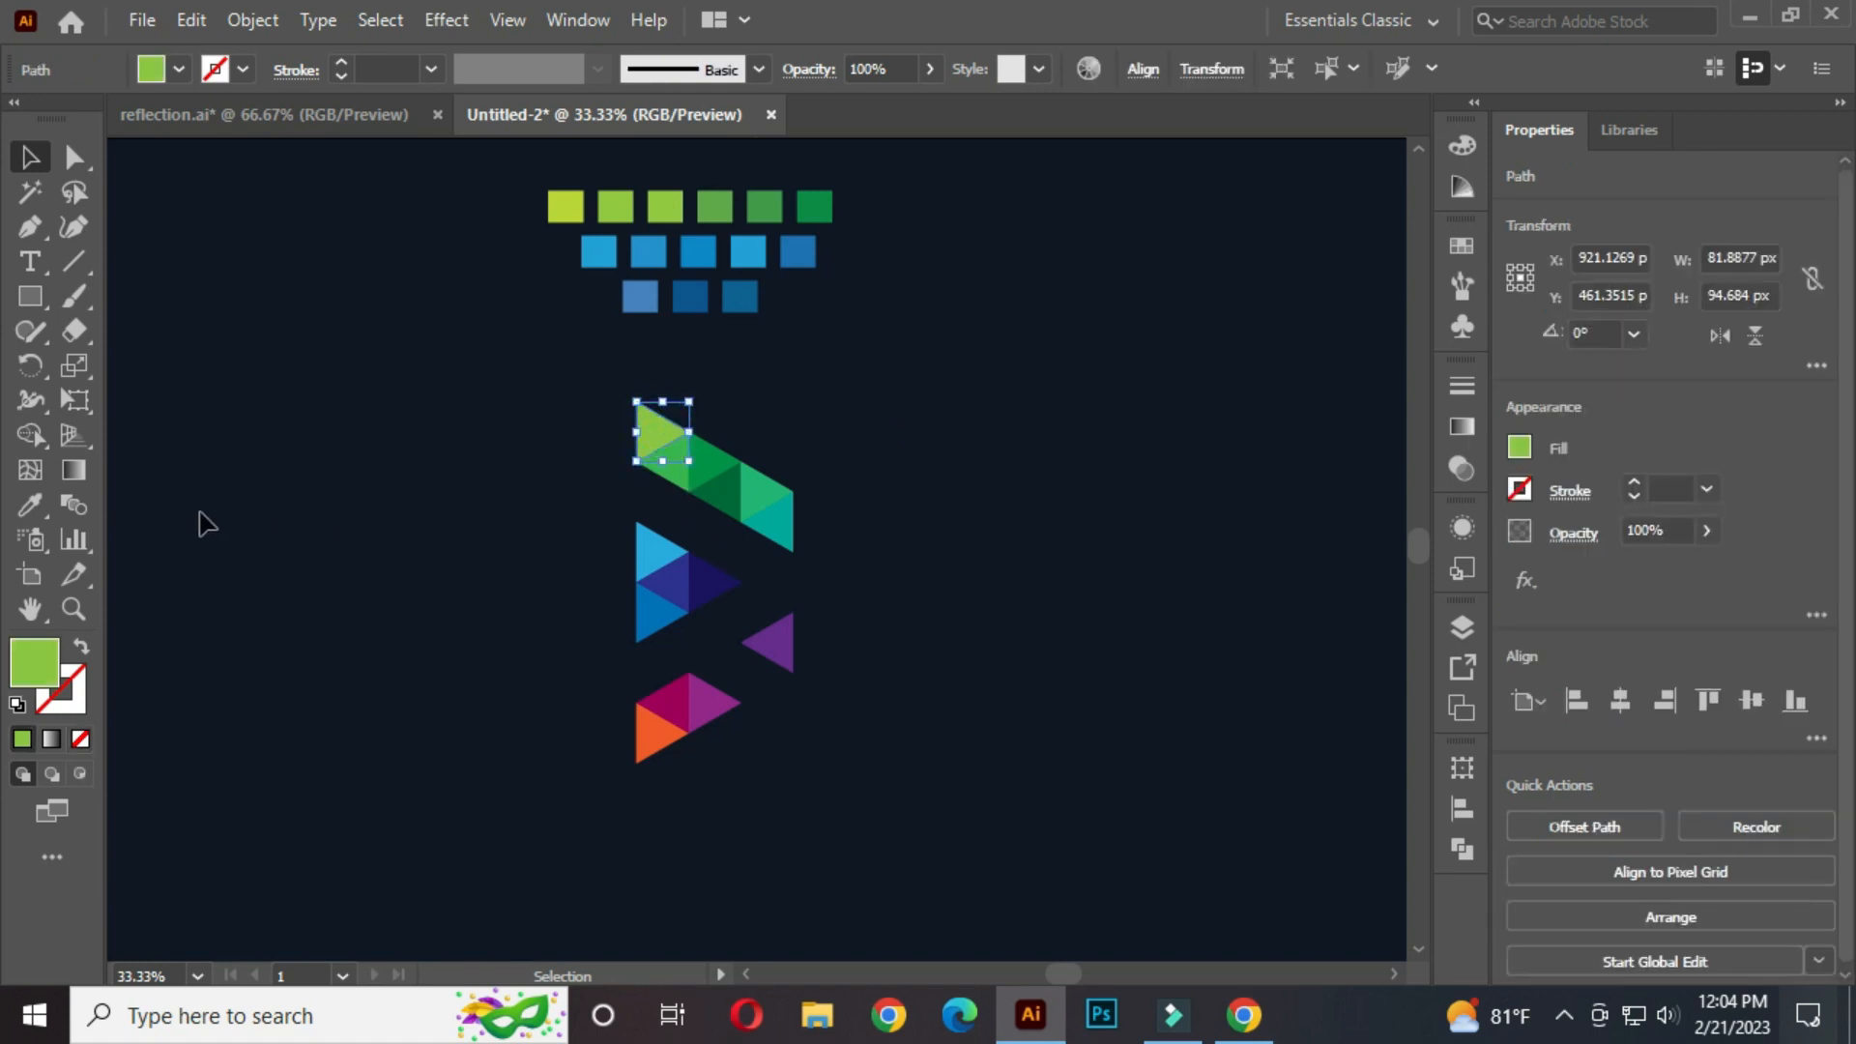
left_click(31, 508)
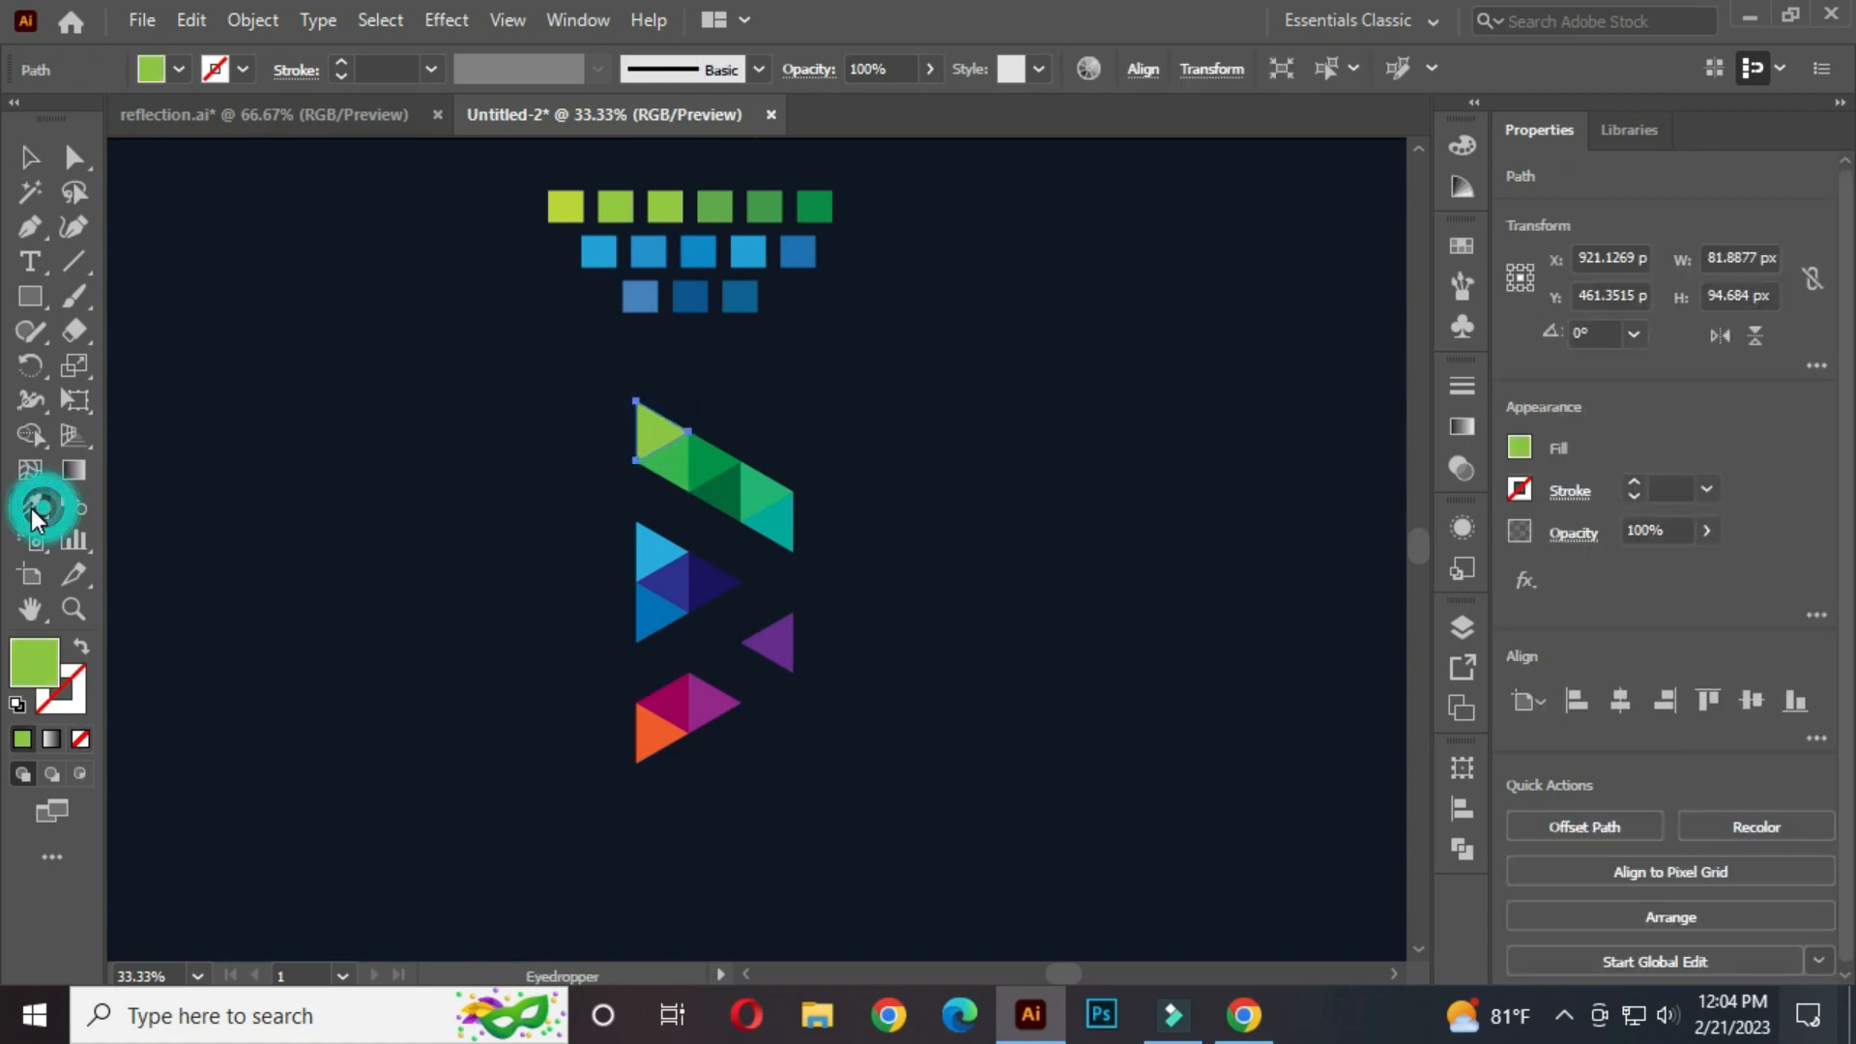
left_click(555, 203)
left_click(36, 155)
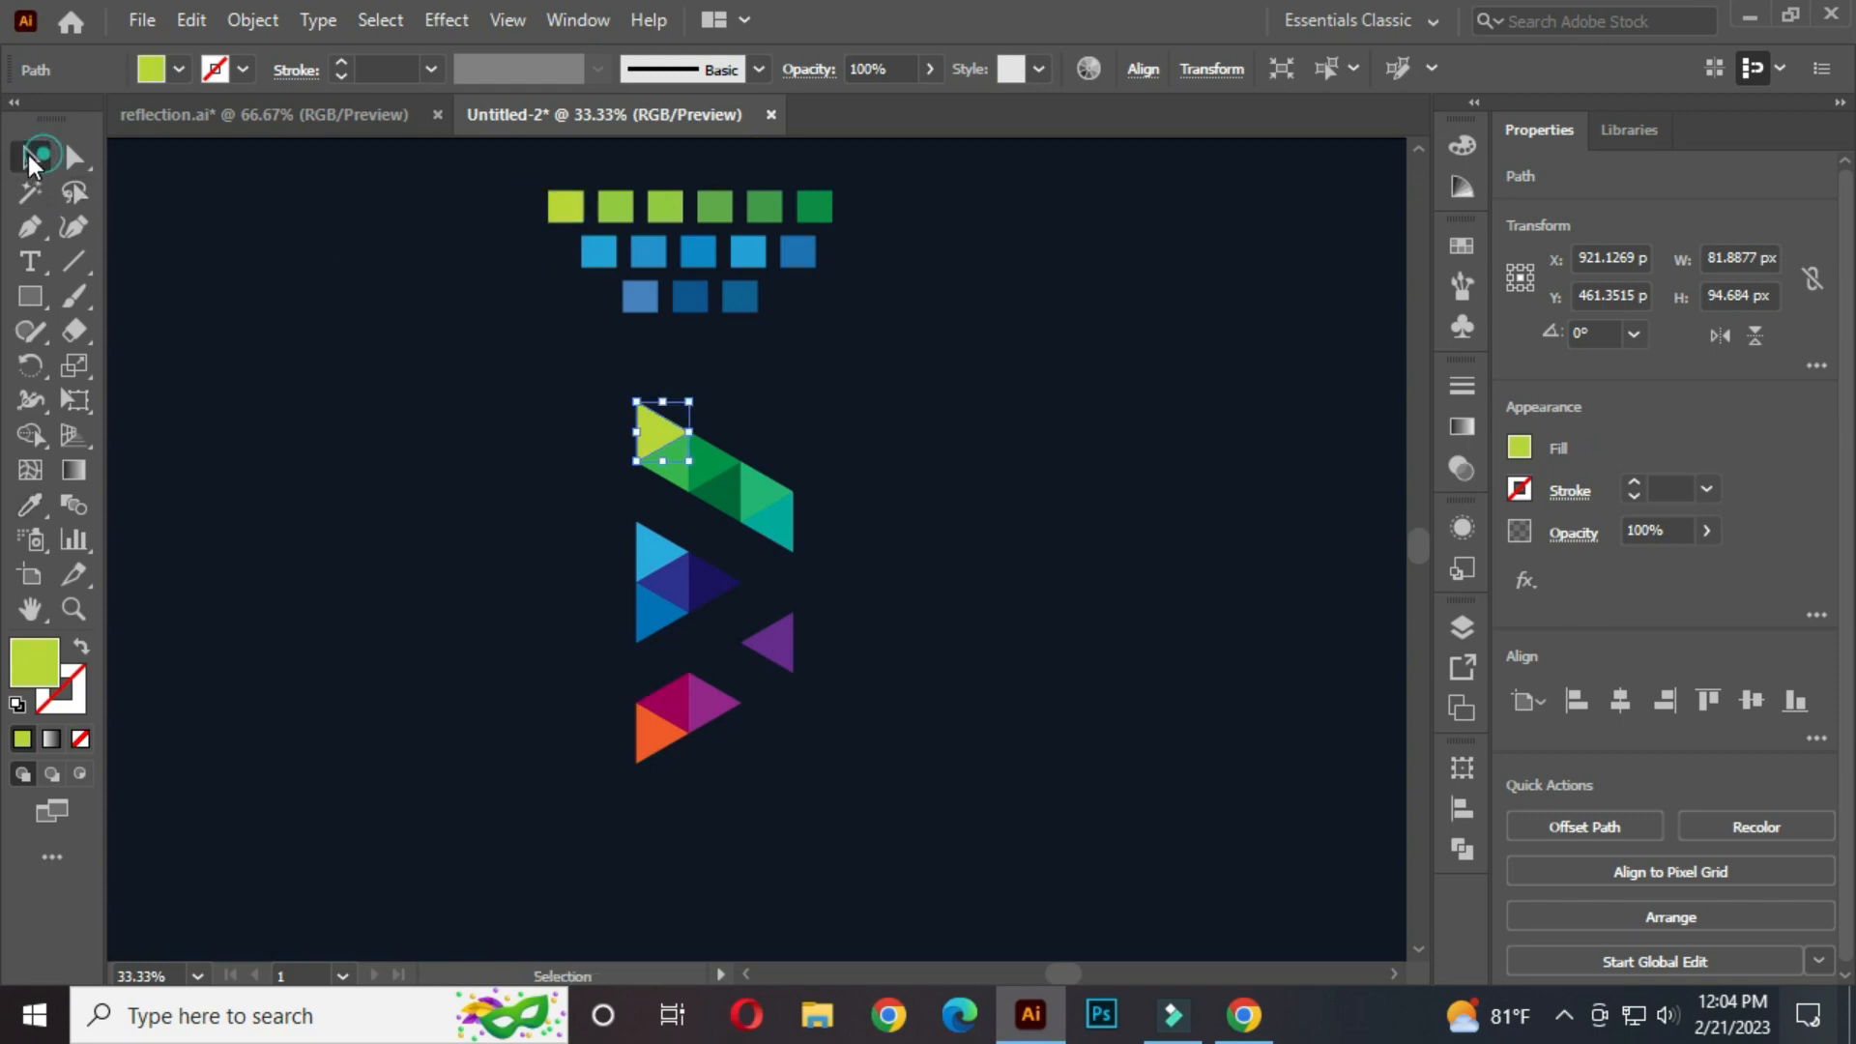
left_click(527, 447)
left_click(677, 475)
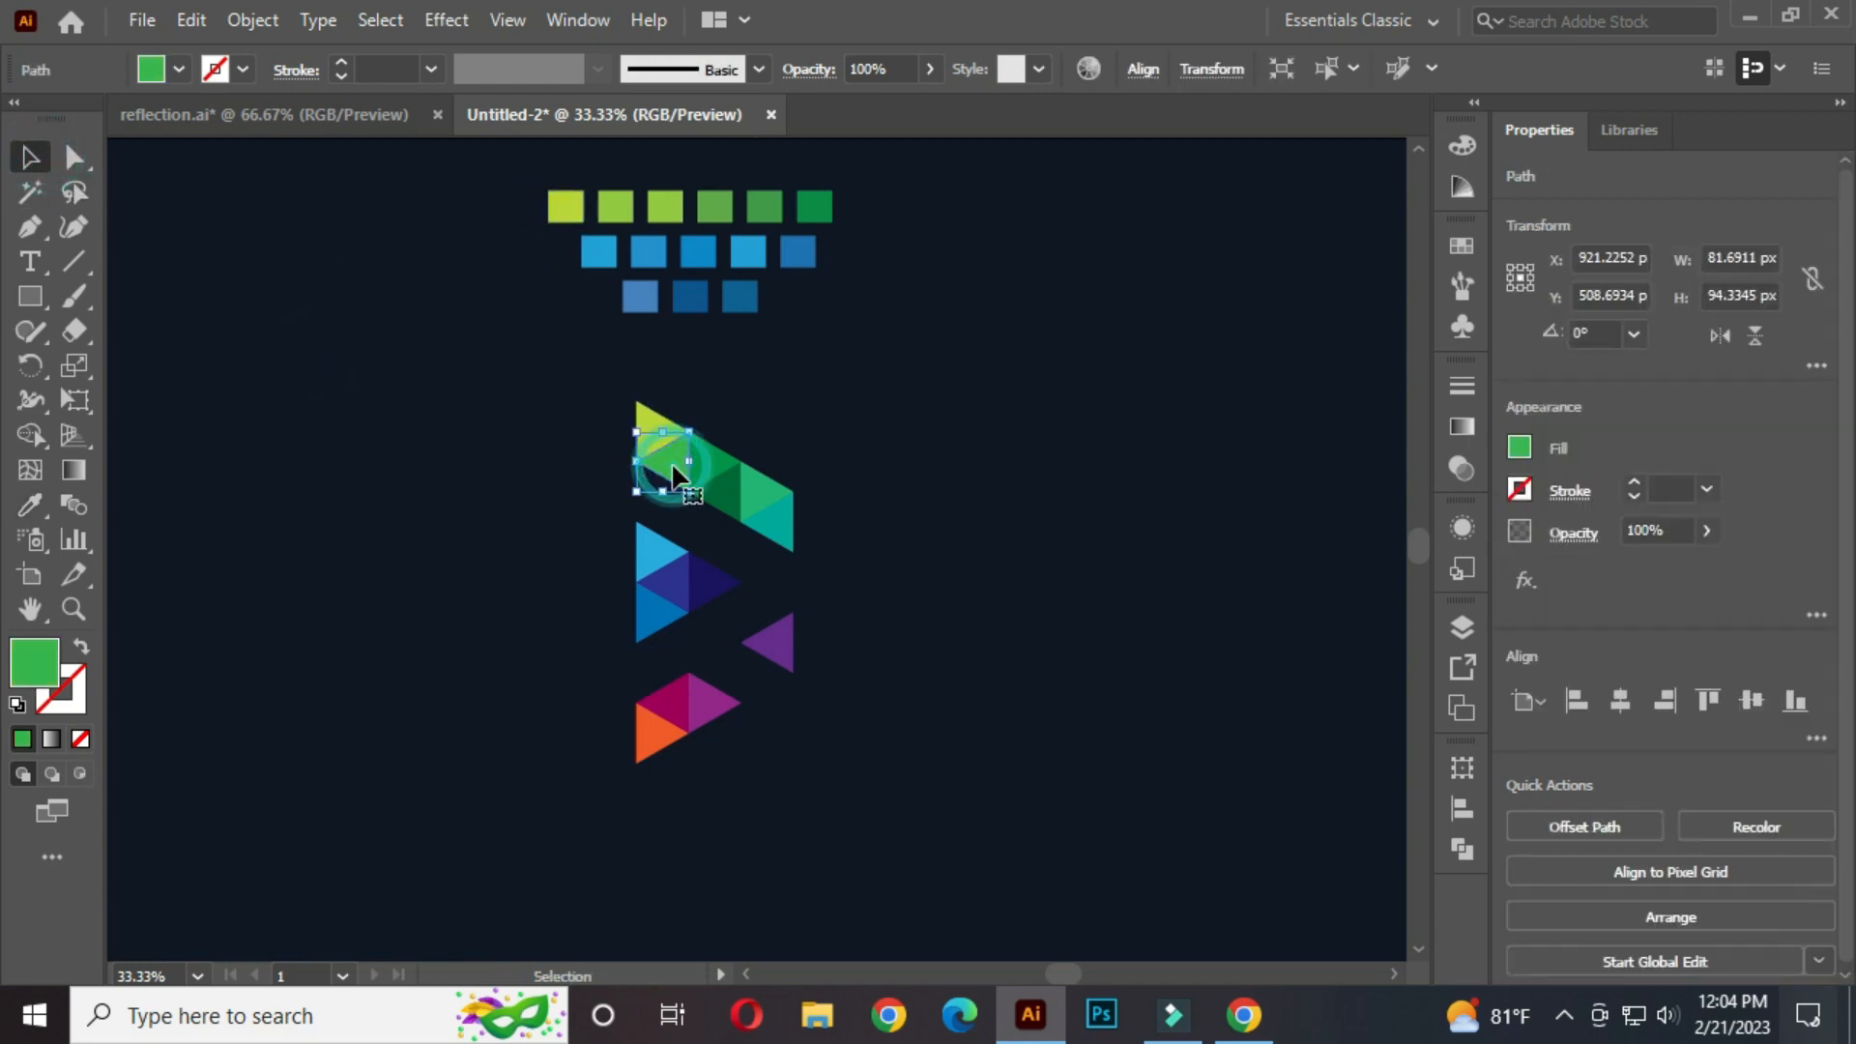
key("i")
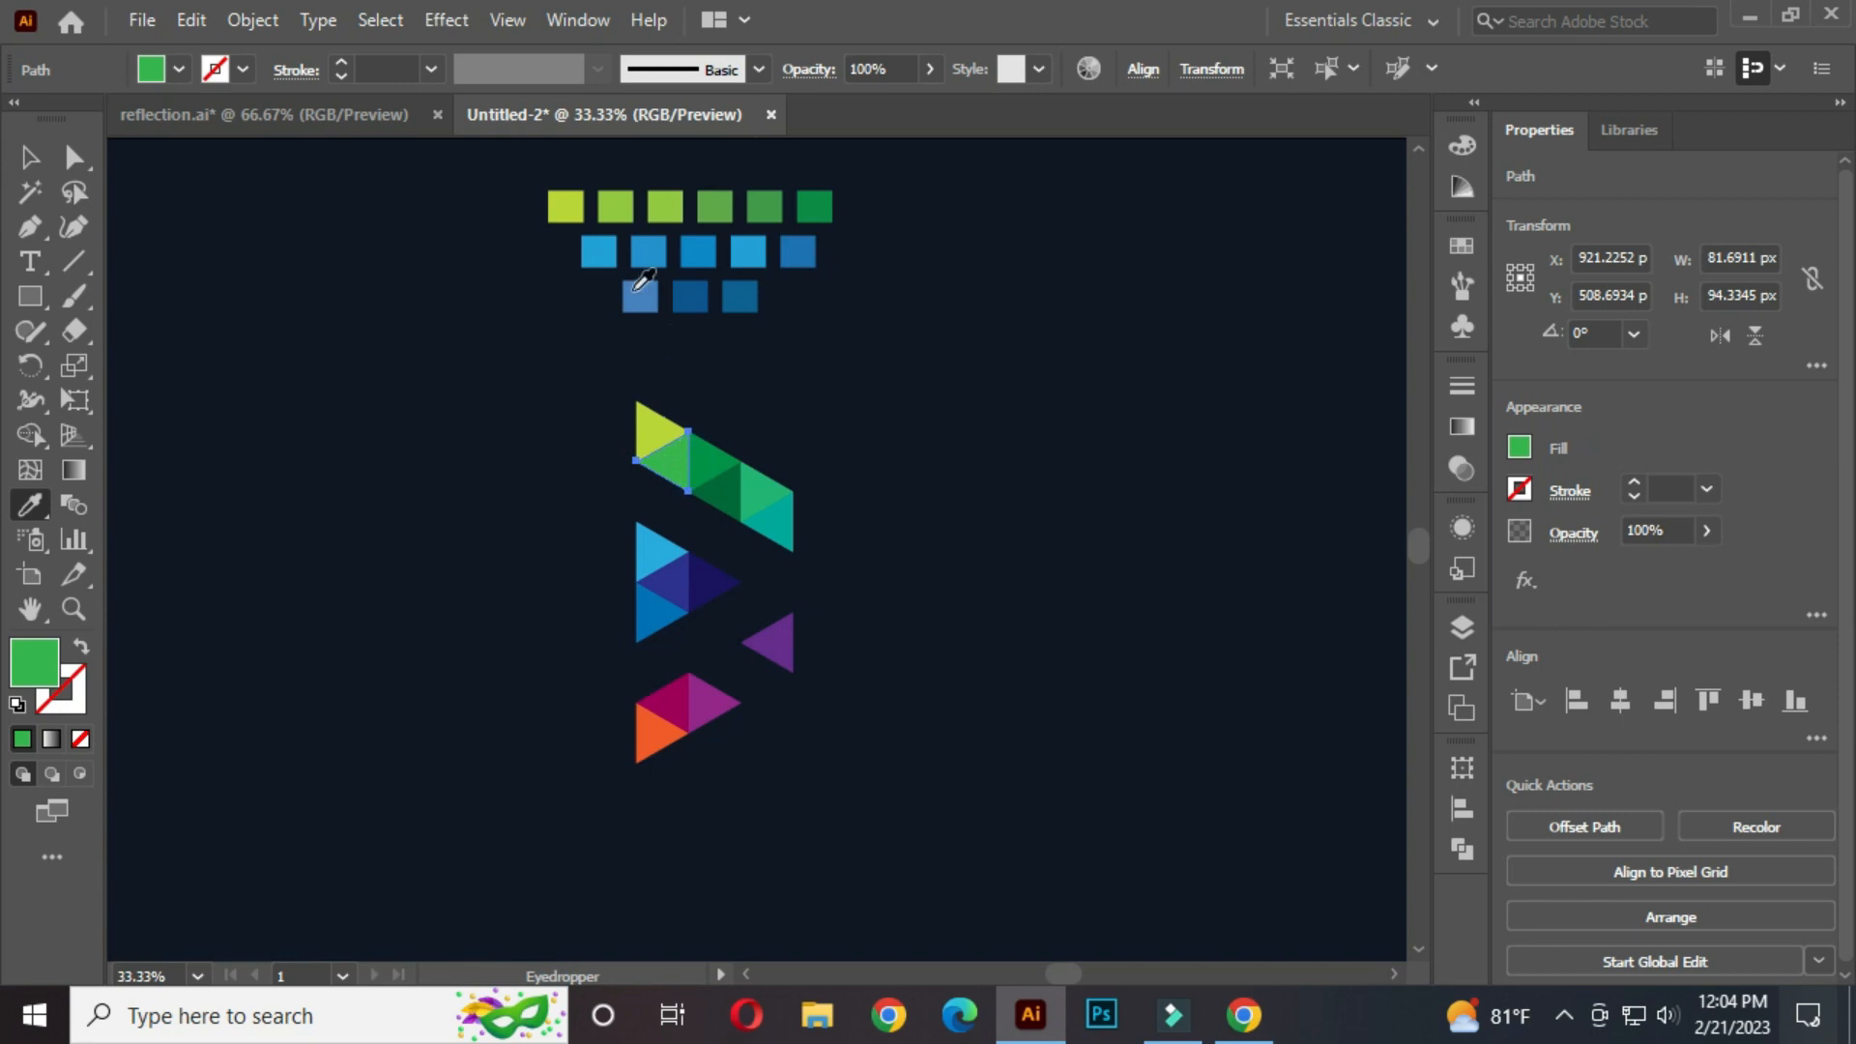
left_click(619, 212)
left_click(29, 156)
Step: Recolor the upper band's third and fourth triangles by sampling the third and fourth green palette squares
left_click(716, 474)
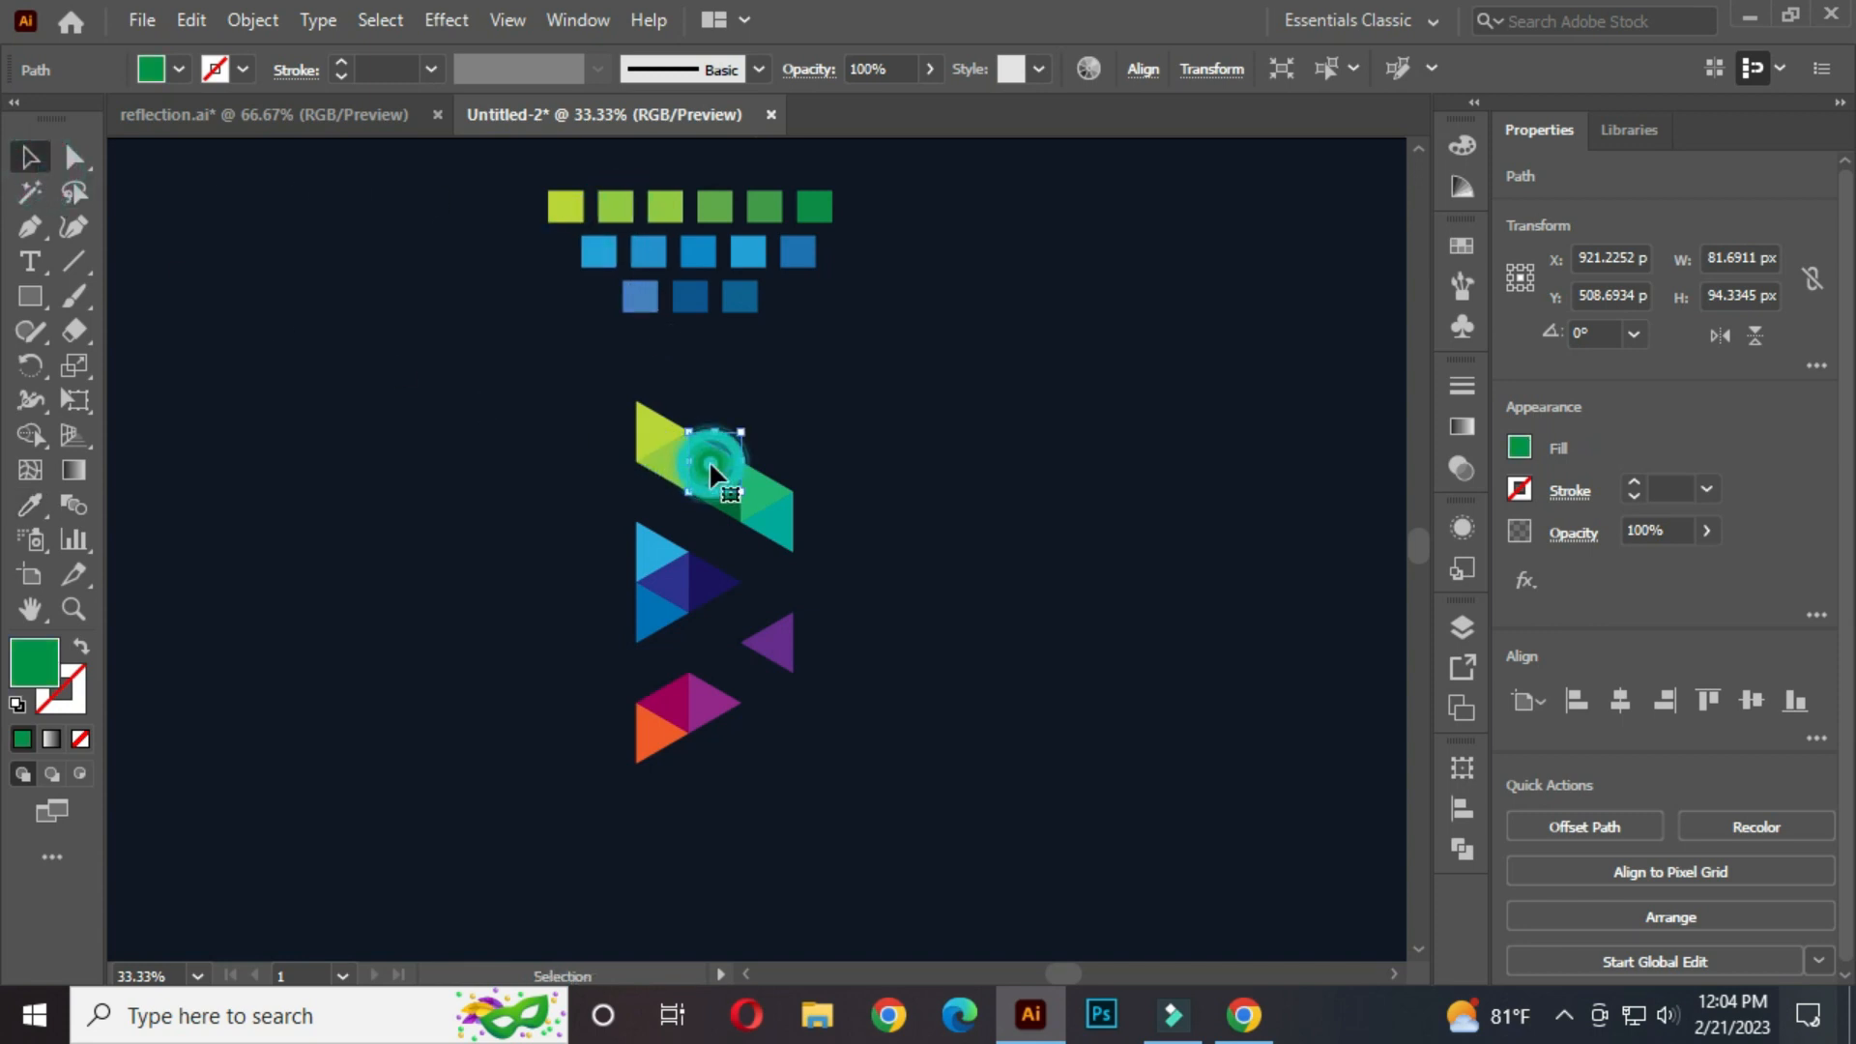
key("i")
left_click(664, 206)
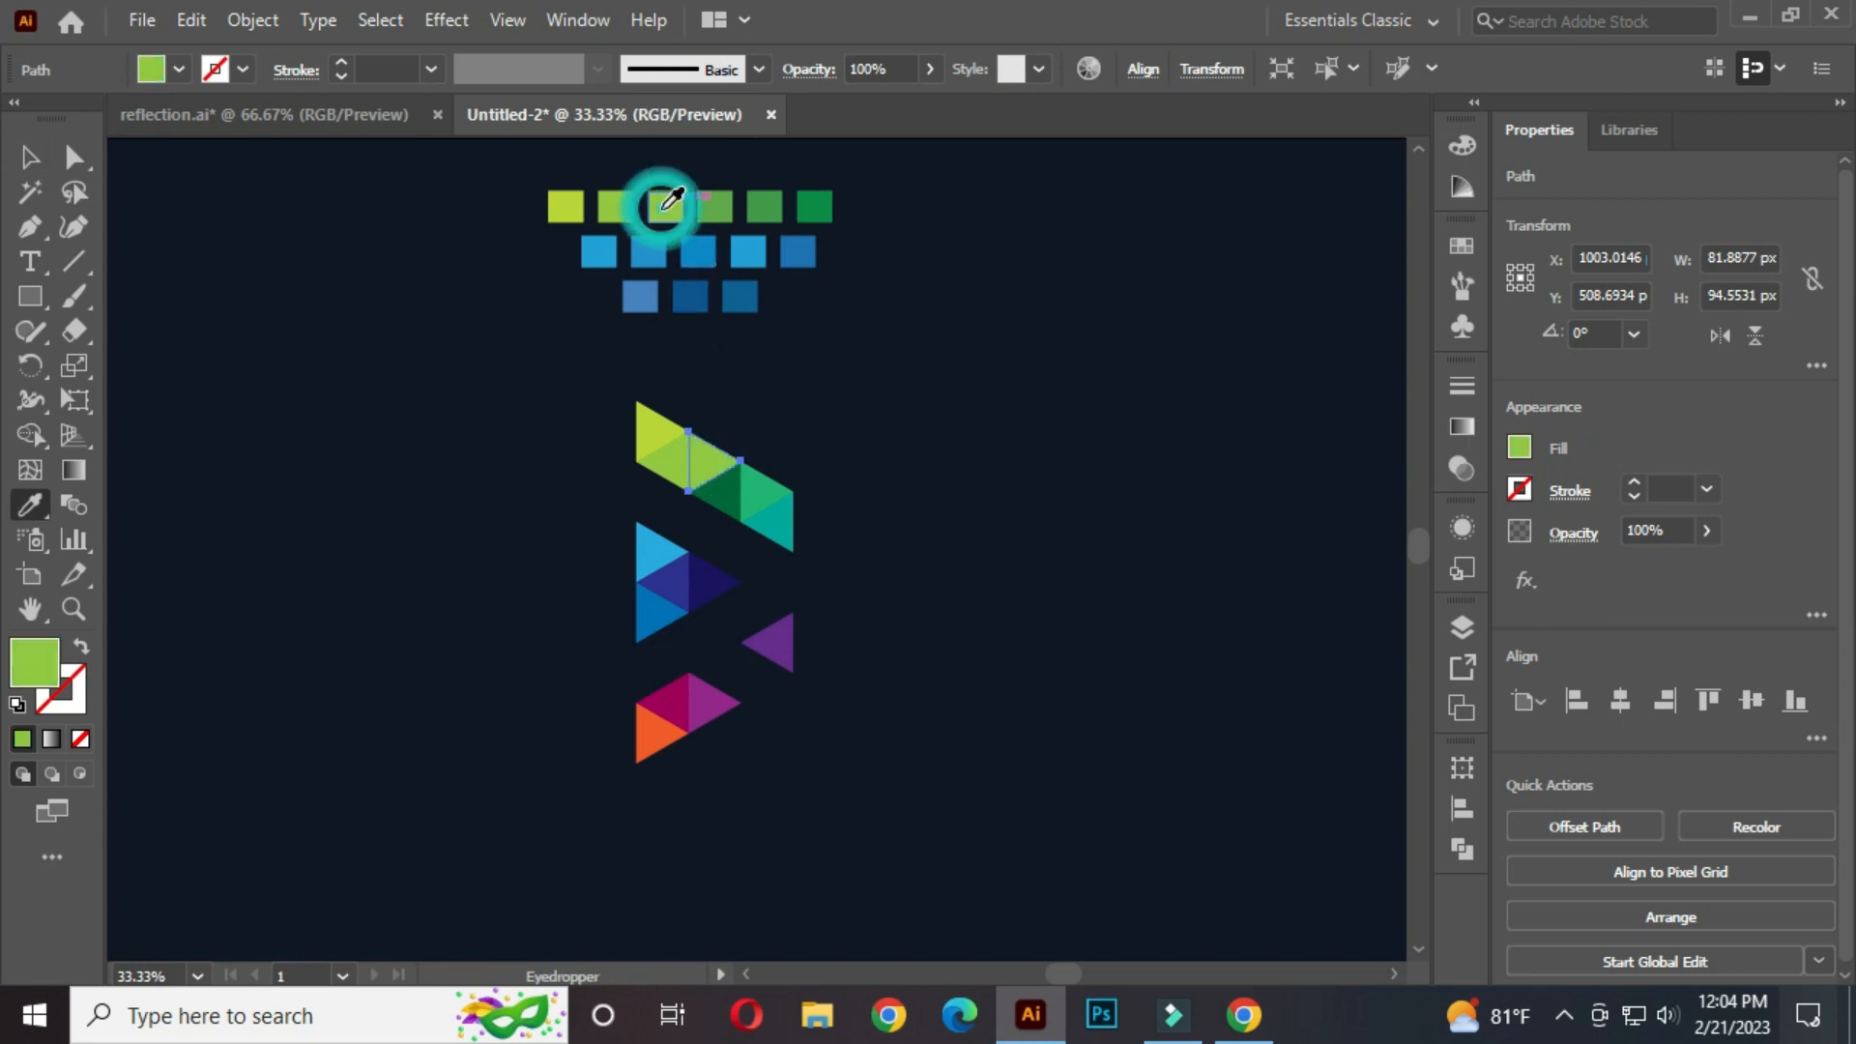
left_click(29, 156)
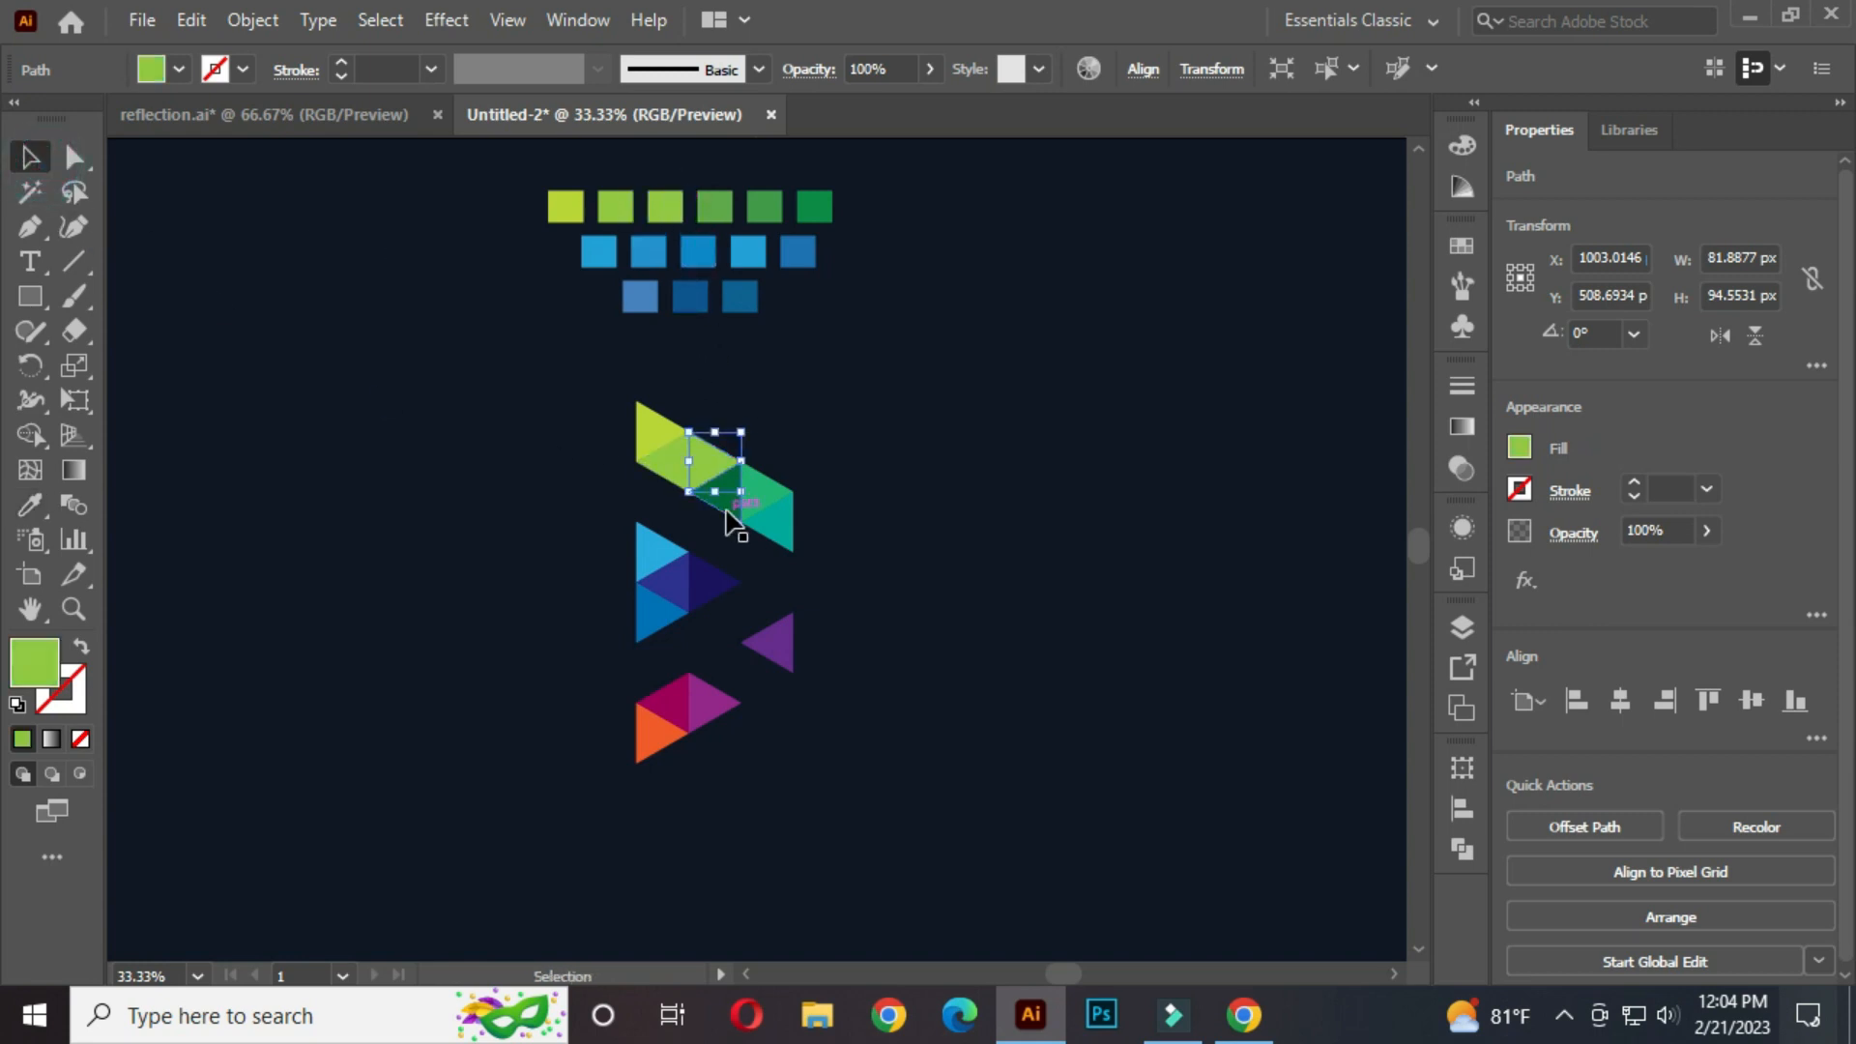
left_click(727, 506)
key("i")
left_click(716, 206)
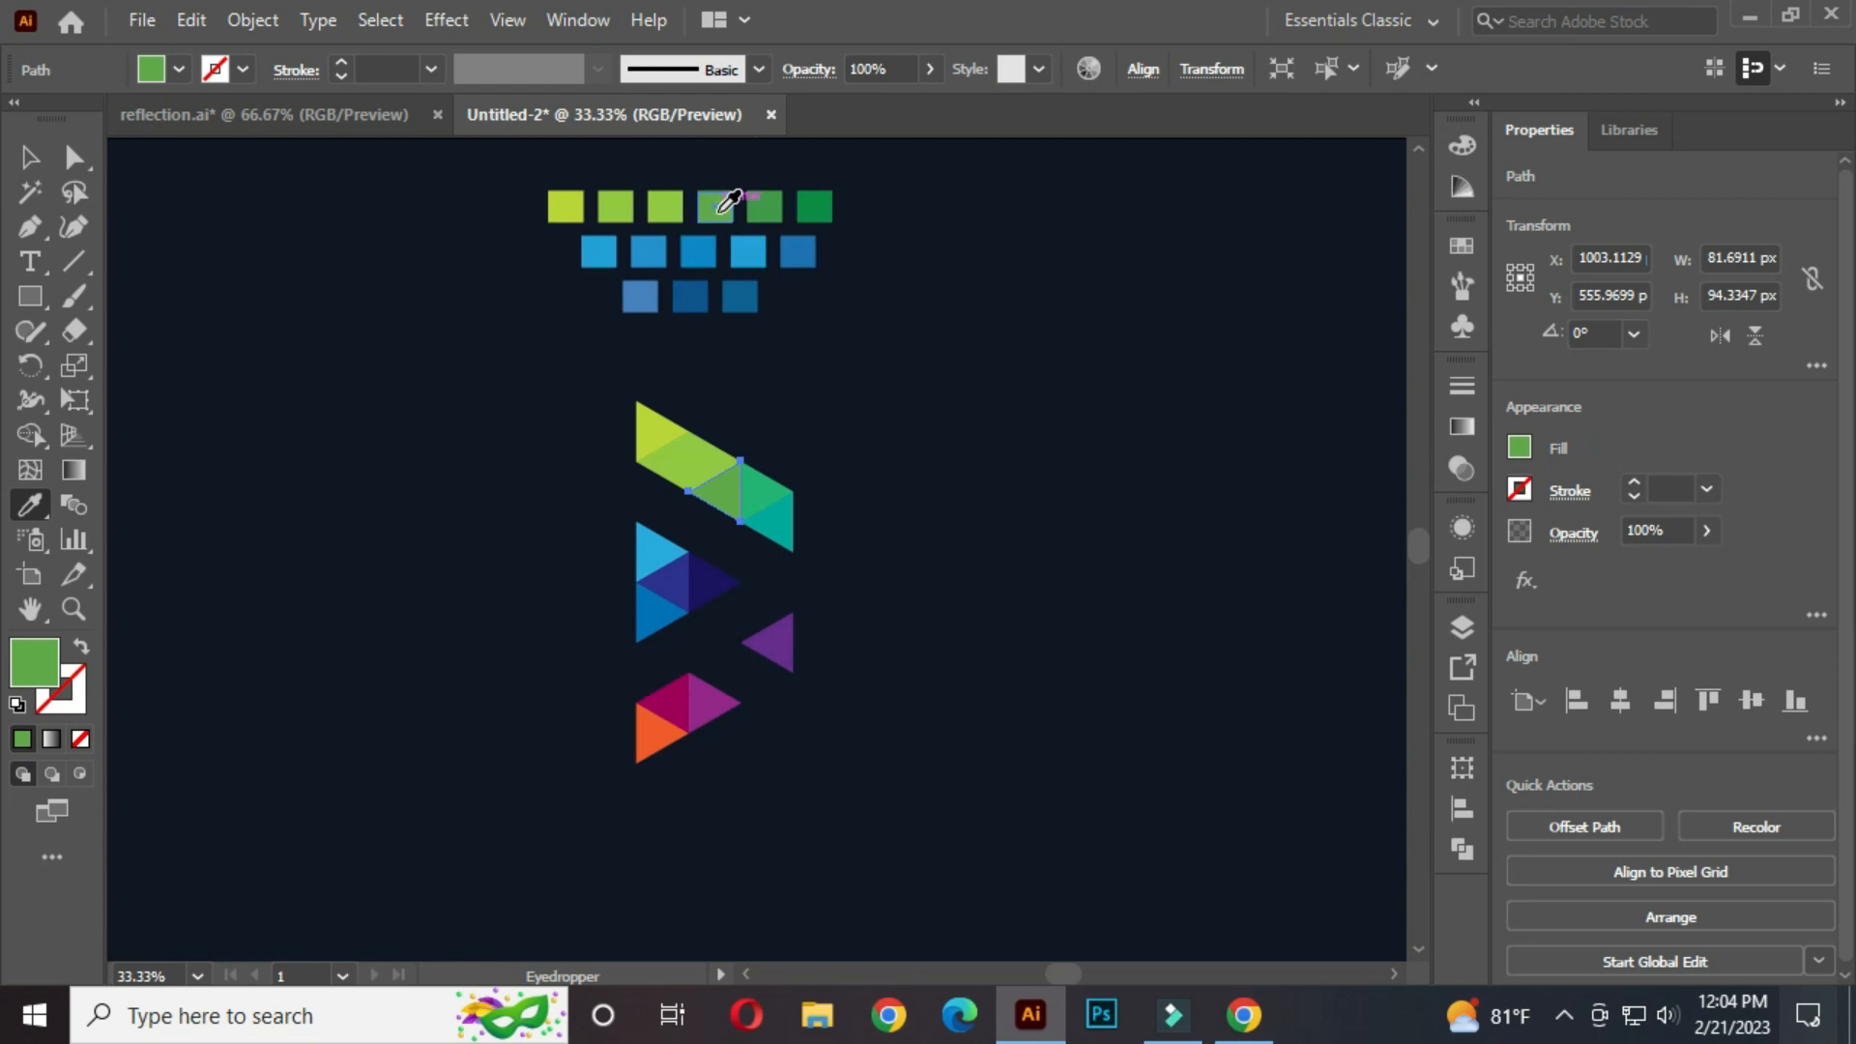
left_click(29, 157)
Step: Recolor the last two triangles of the upper band with the fifth and sixth green palette squares
left_click(759, 490)
key("i")
left_click(764, 206)
left_click(29, 156)
left_click(778, 524)
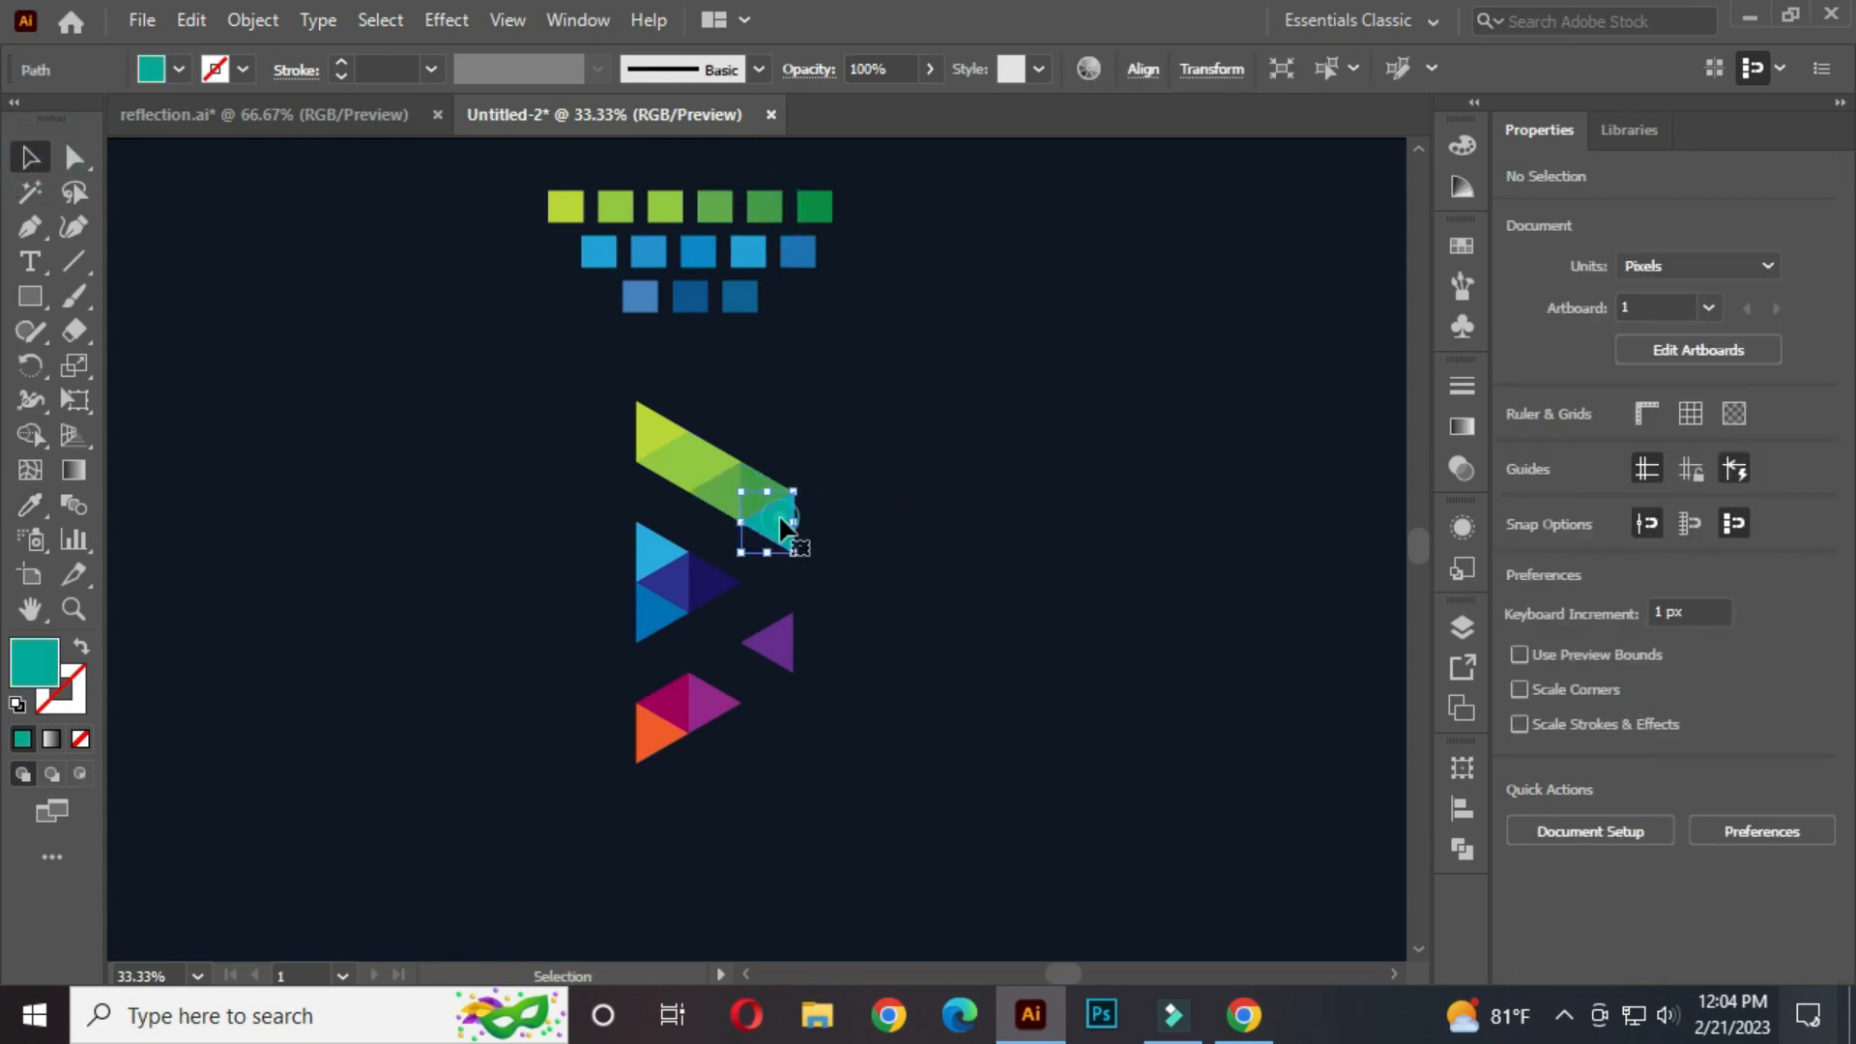
left_click(780, 527)
key("i")
left_click(816, 206)
left_click(29, 157)
left_click(220, 360)
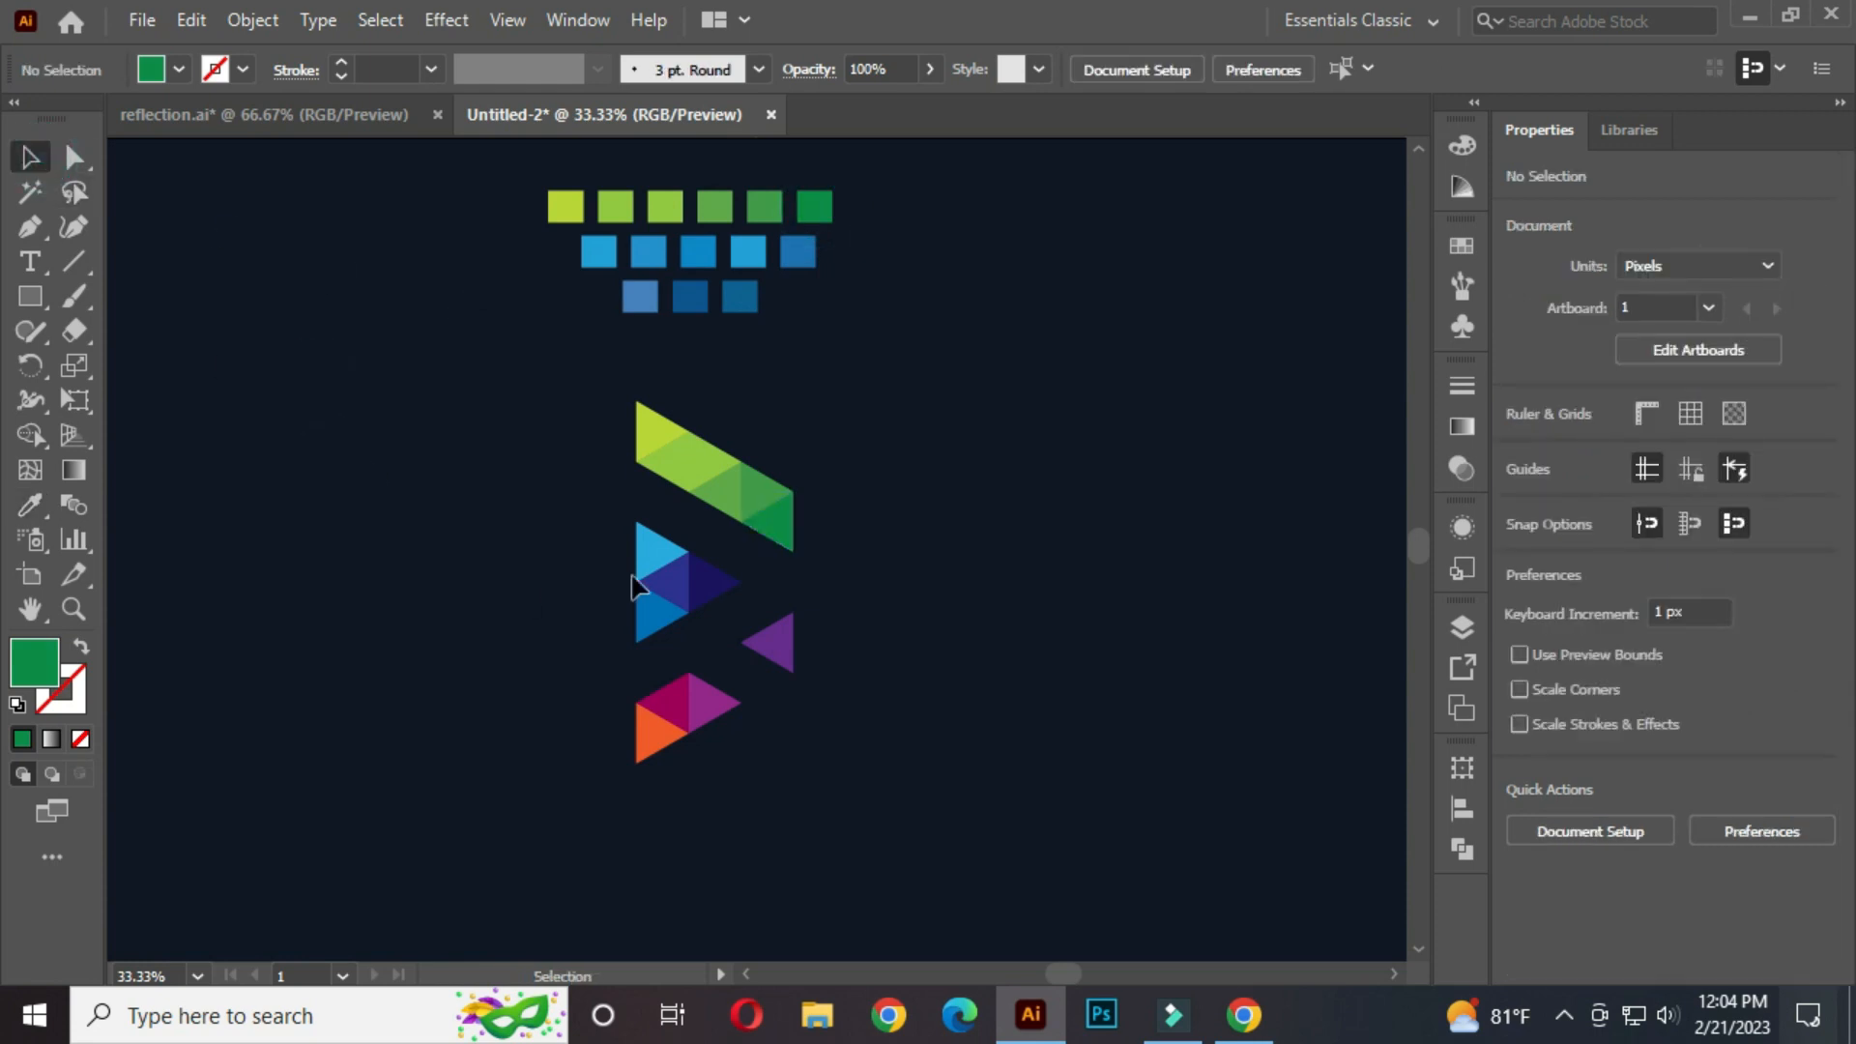
Step: Recolor the middle shape's top triangle and its indigo inner triangle with the first and second squares of the palette's second row
left_click(644, 570)
key("i")
left_click(604, 252)
left_click(29, 157)
left_click(310, 385)
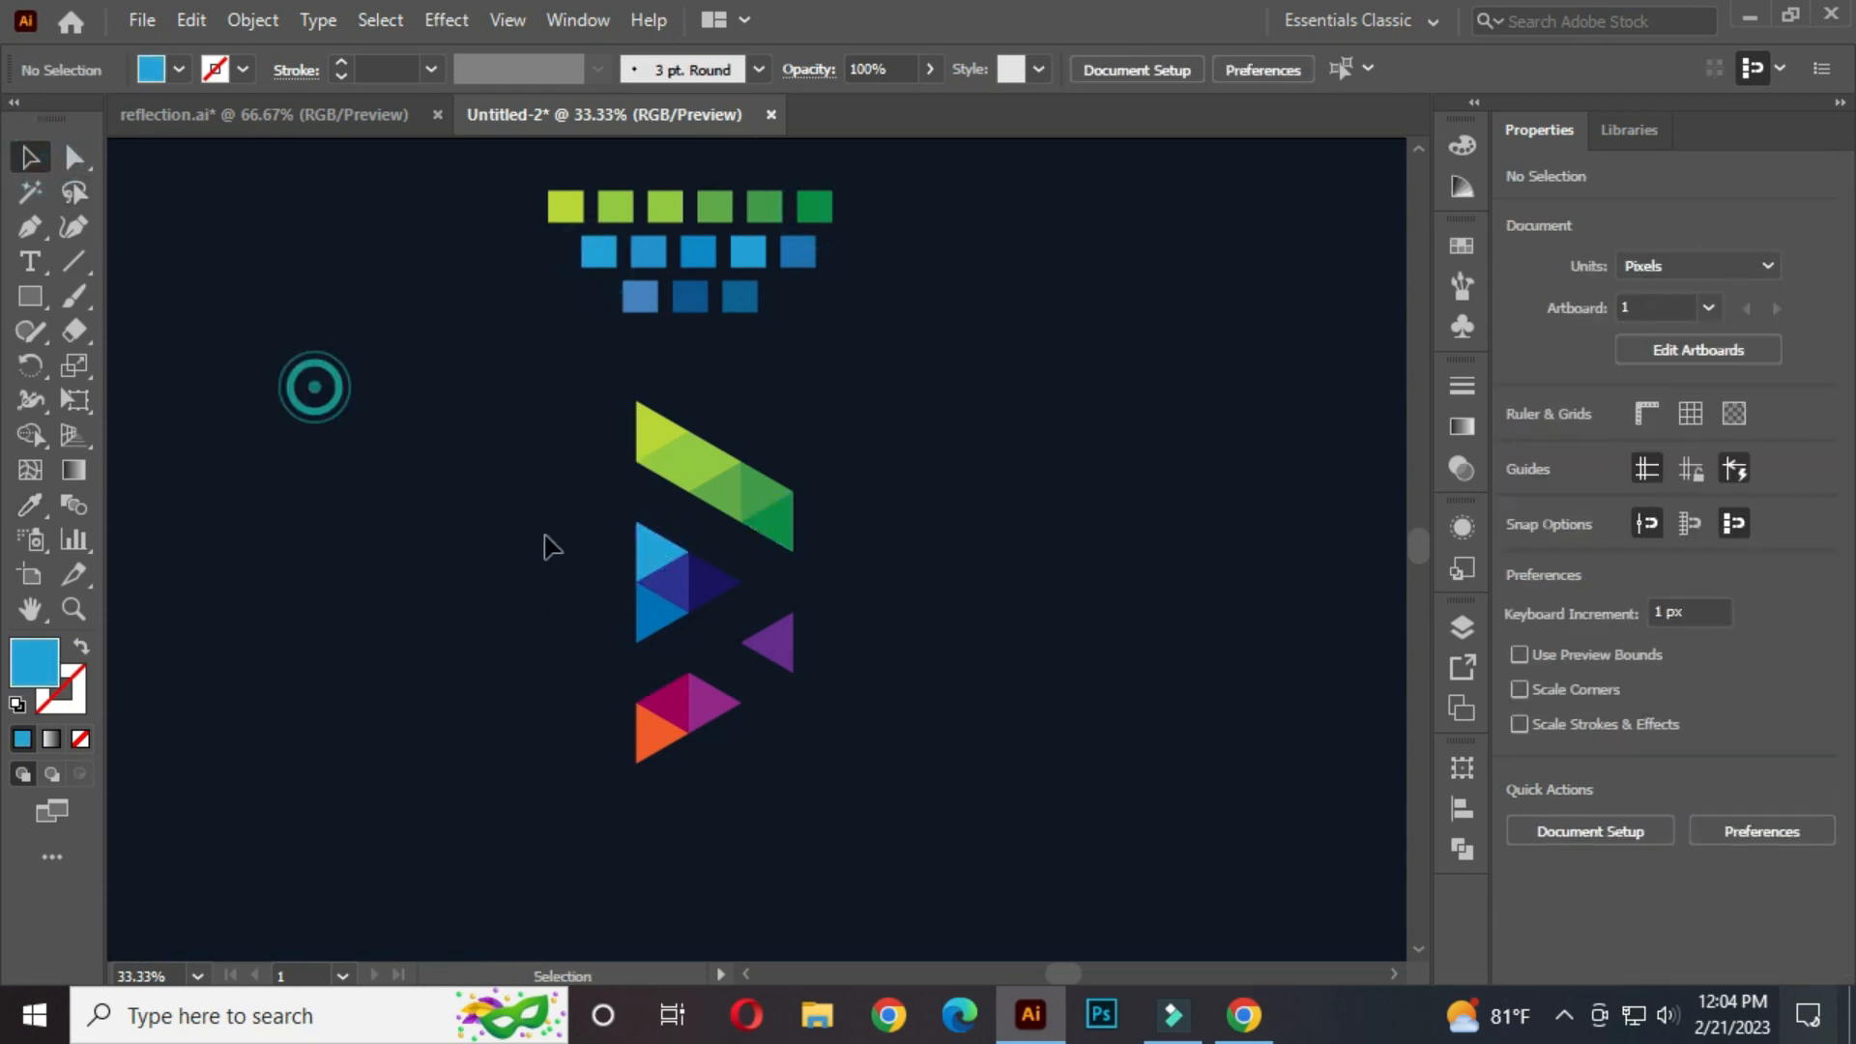
left_click(673, 580)
key("i")
left_click(648, 253)
left_click(29, 157)
left_click(193, 247)
Step: Recolor the middle shape's dark navy triangle and its lowest triangle with the third and fourth squares of the second palette row
left_click(711, 580)
key("i")
left_click(697, 253)
left_click(29, 157)
left_click(386, 580)
left_click(665, 624)
key("i")
left_click(748, 253)
left_click(29, 156)
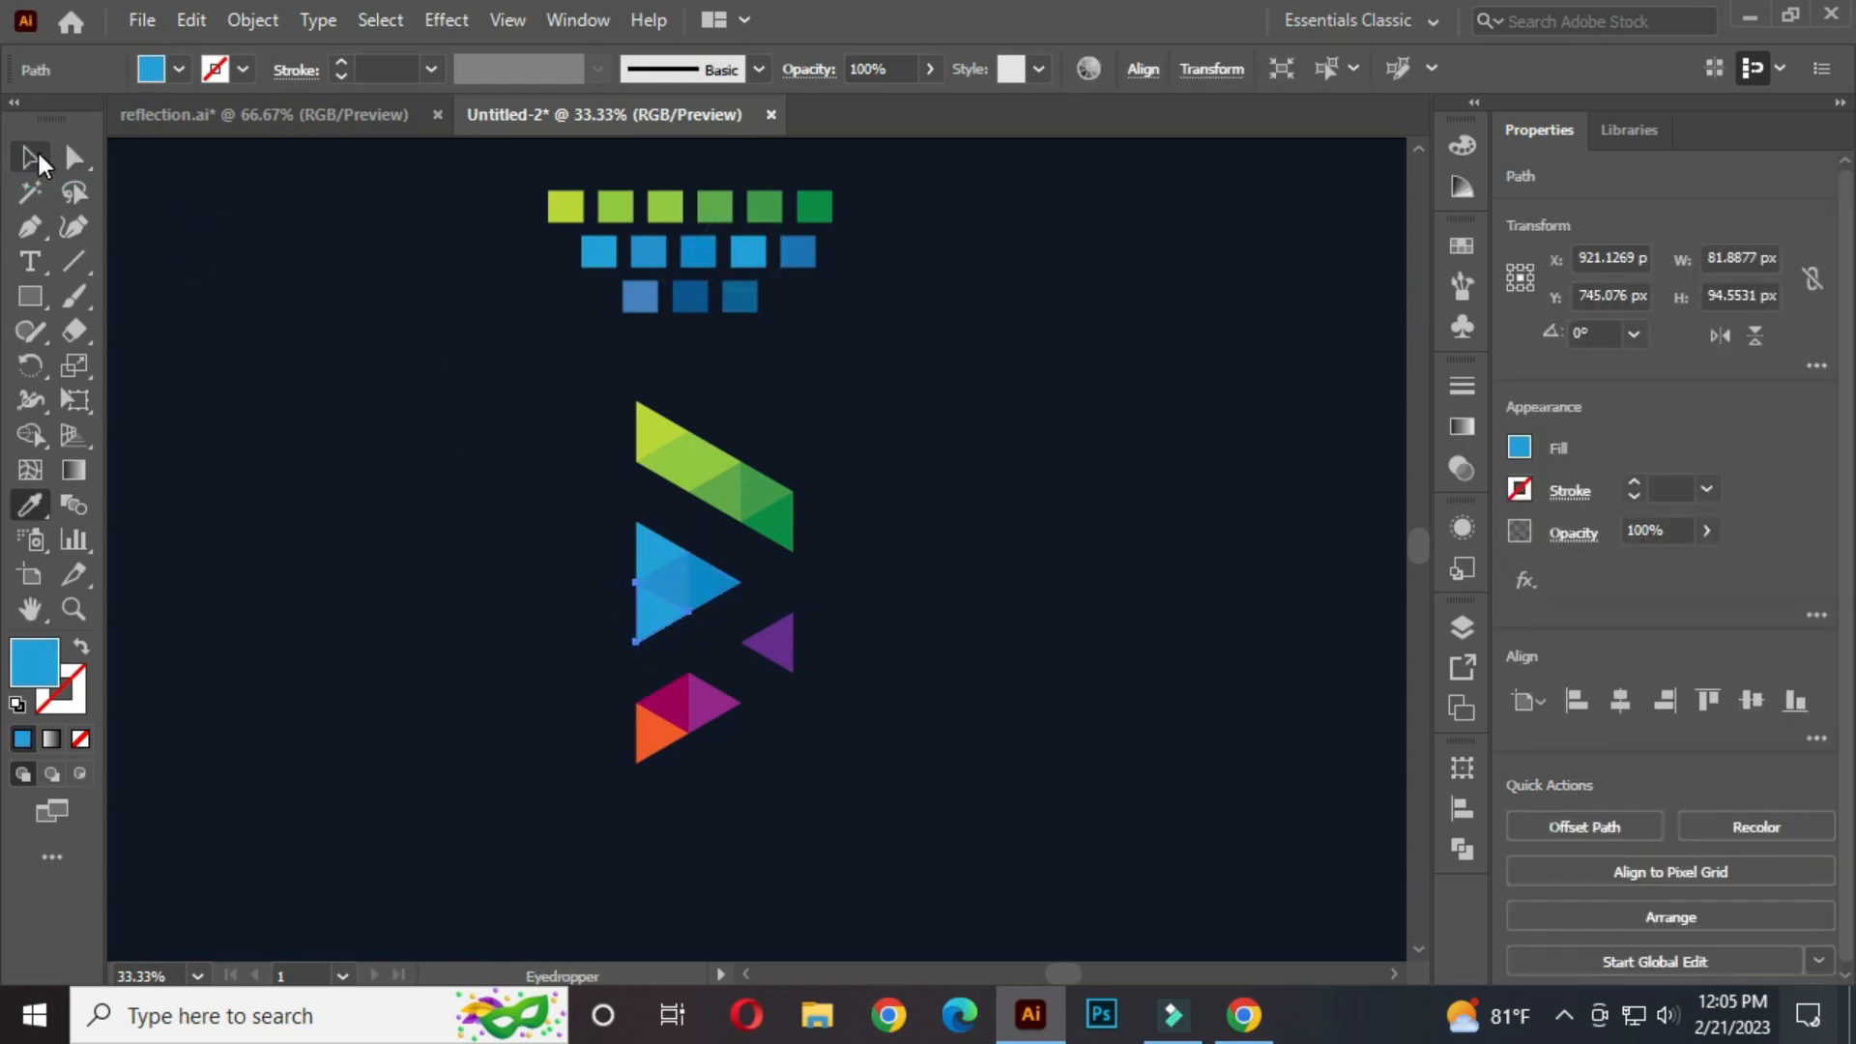
left_click(332, 315)
Step: Recolor the separate purple triangle with the second palette row's last blue and the violet triangle with the third row's first blue
left_click(771, 642)
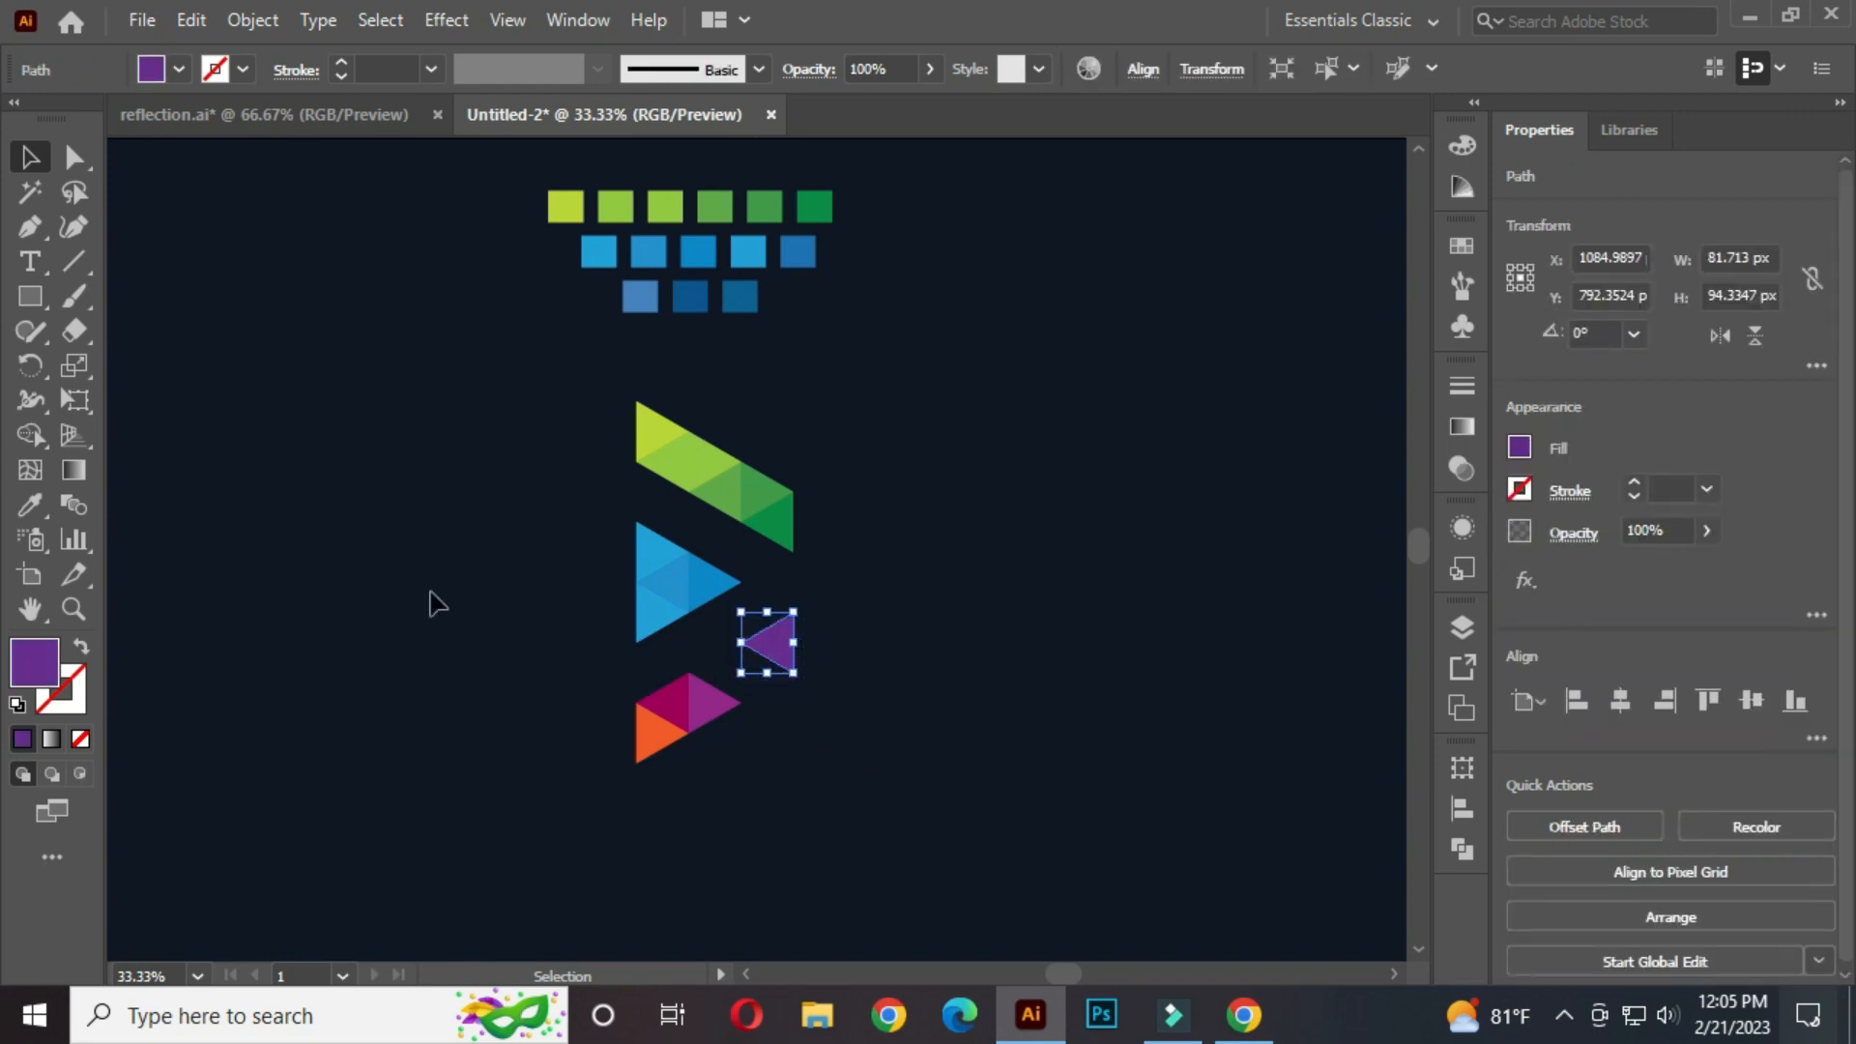
key("i")
left_click(798, 252)
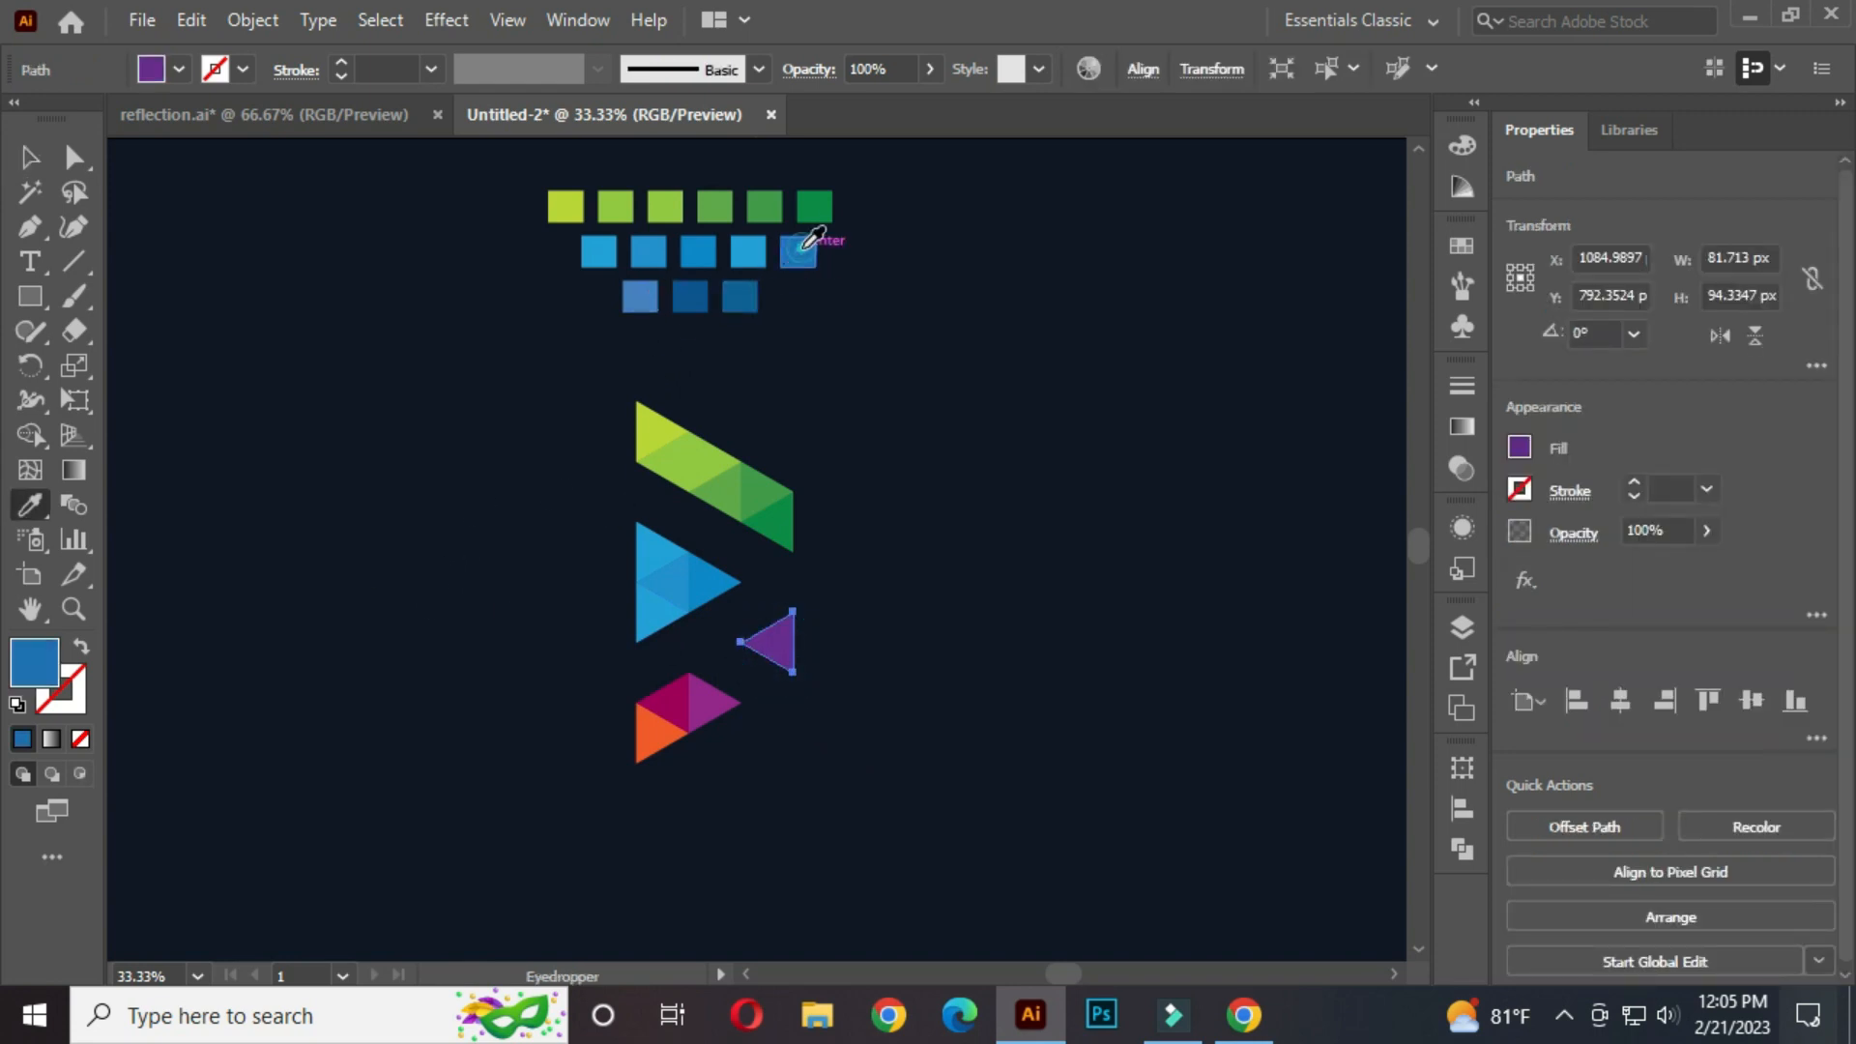
left_click(29, 157)
left_click(257, 361)
left_click(704, 694)
key("i")
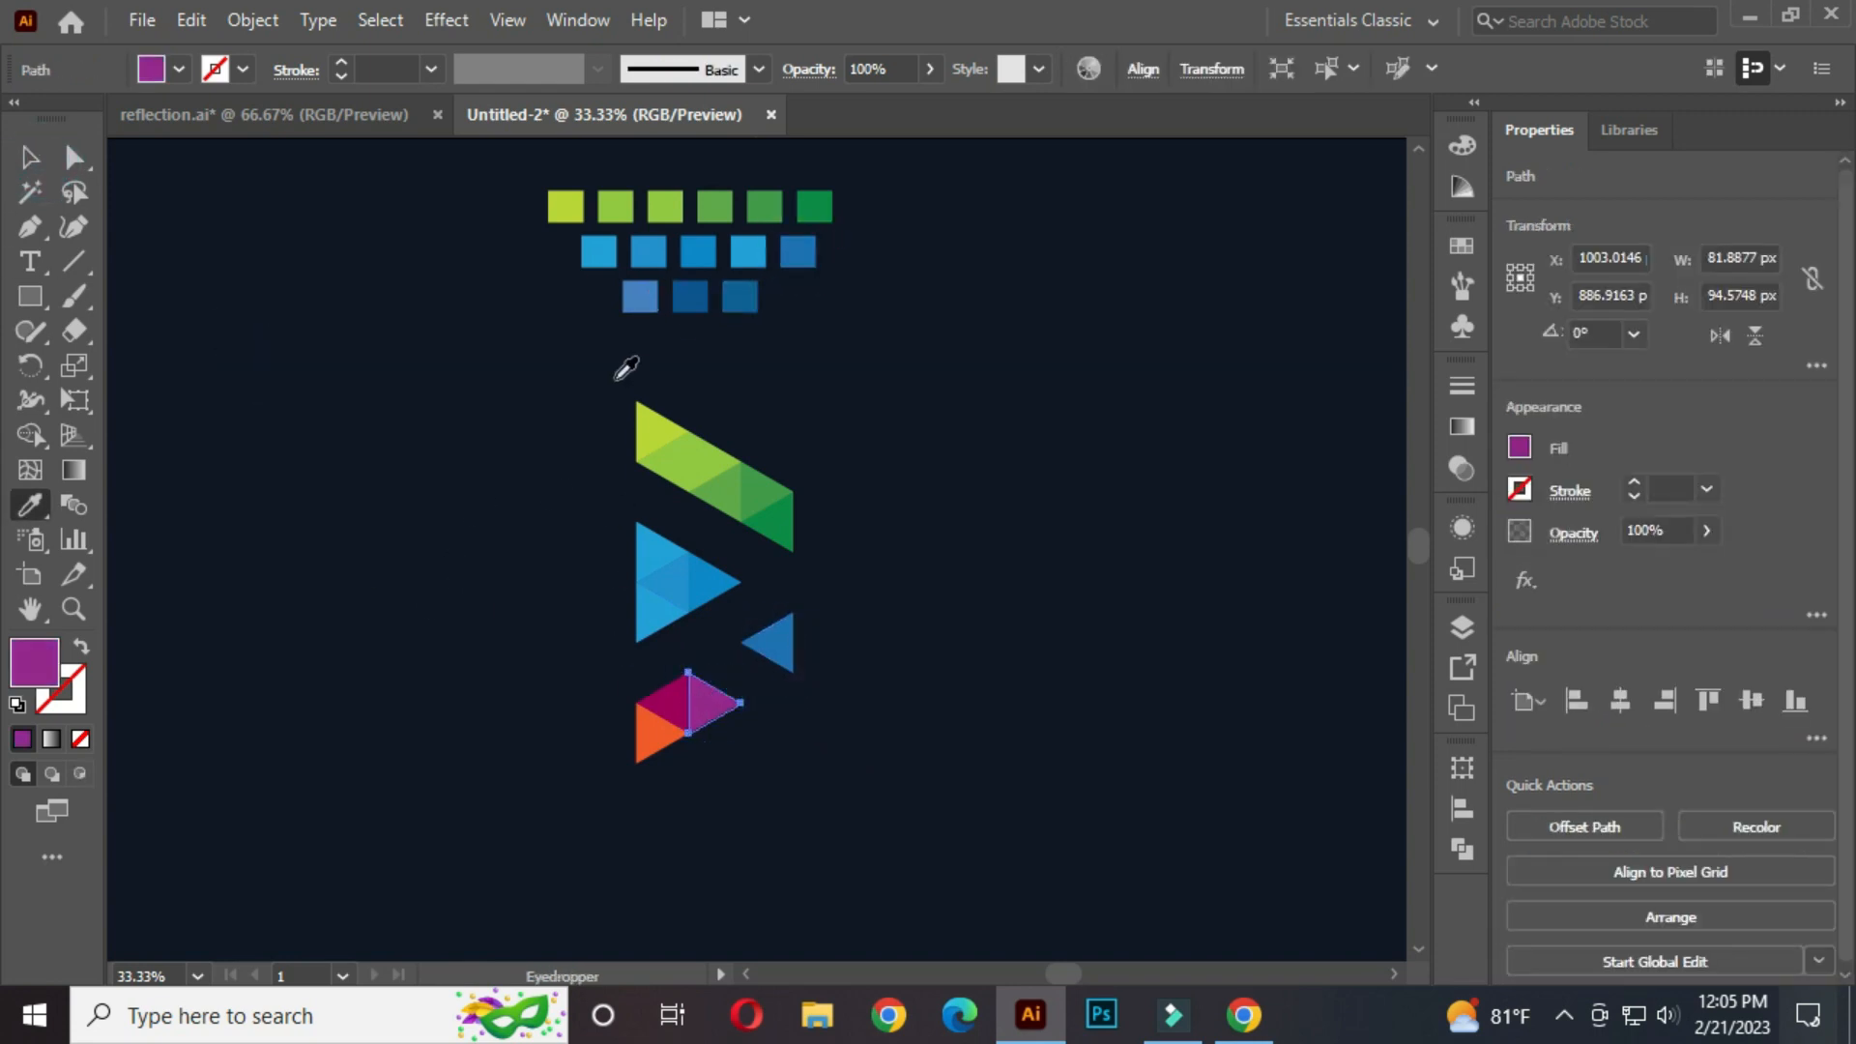
left_click(638, 297)
left_click(29, 157)
Step: Recolor the magenta and orange triangles with the second and third blue squares of the bottom palette row
left_click(655, 700)
key("i")
left_click(690, 297)
left_click(29, 156)
left_click(658, 749)
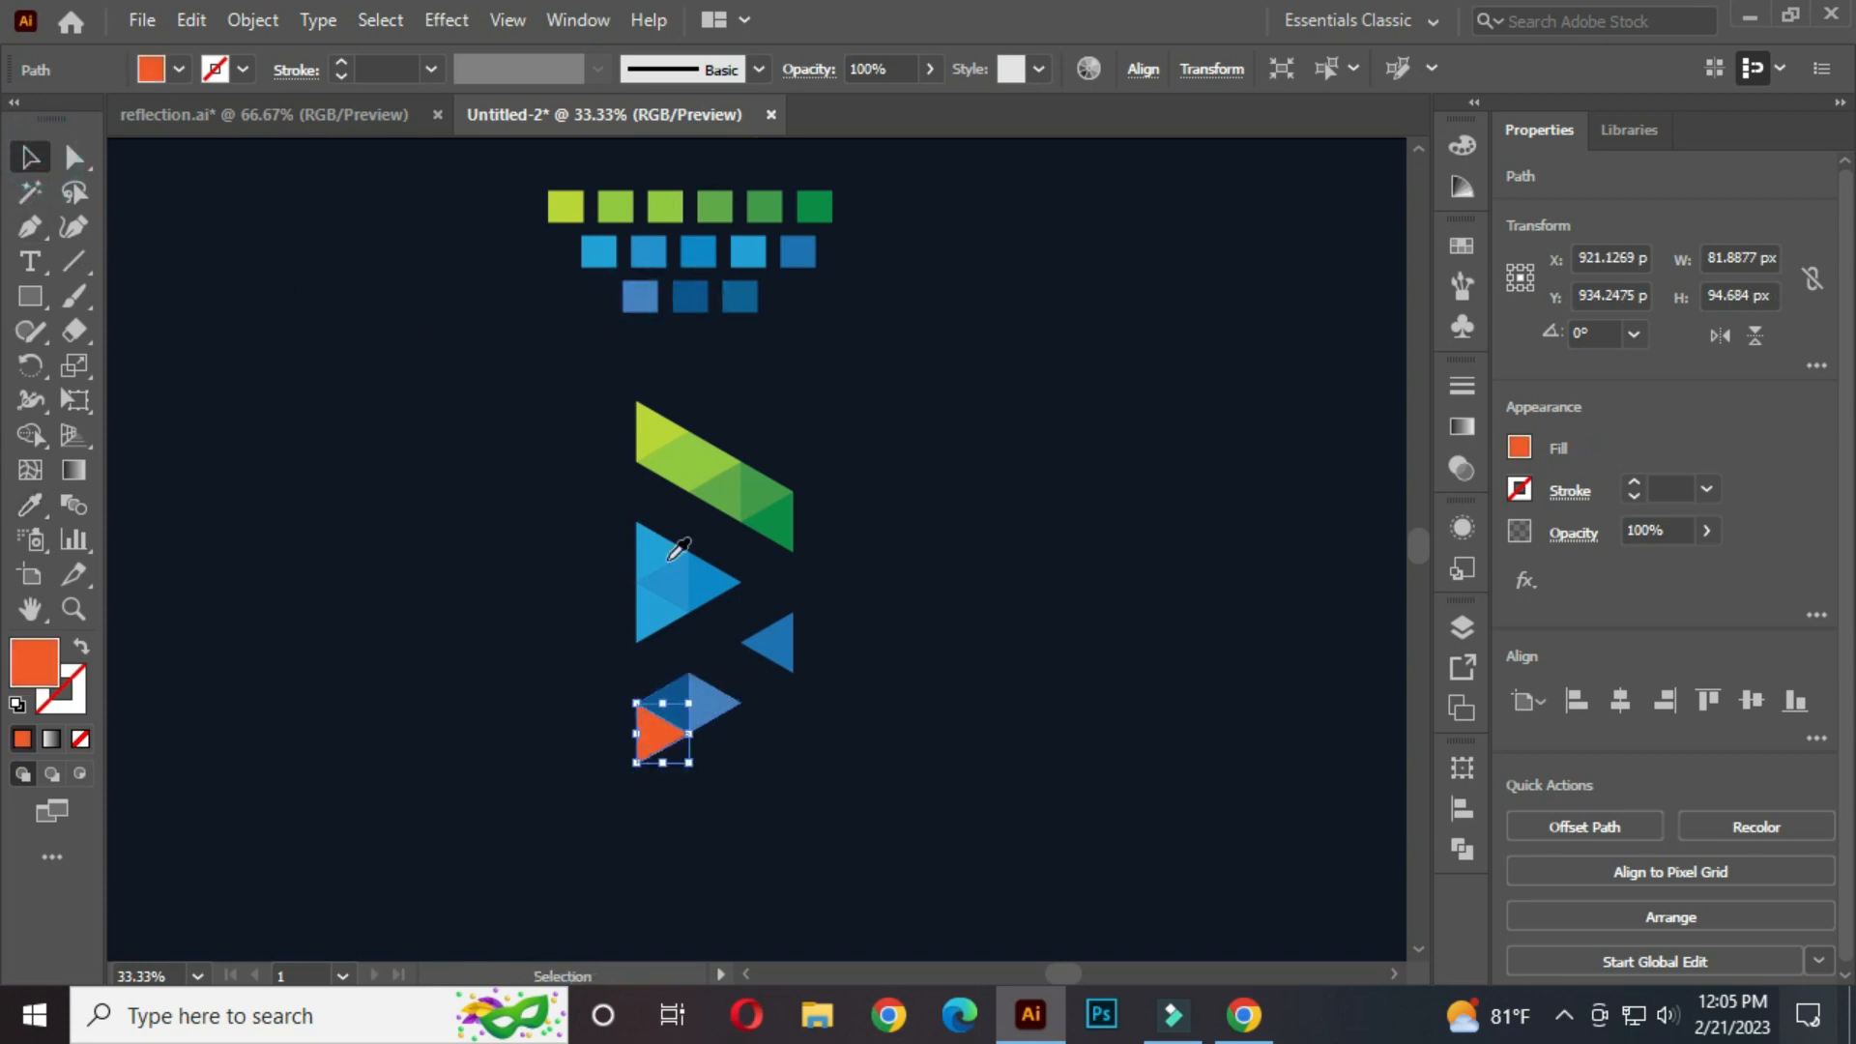
key("i")
left_click(739, 296)
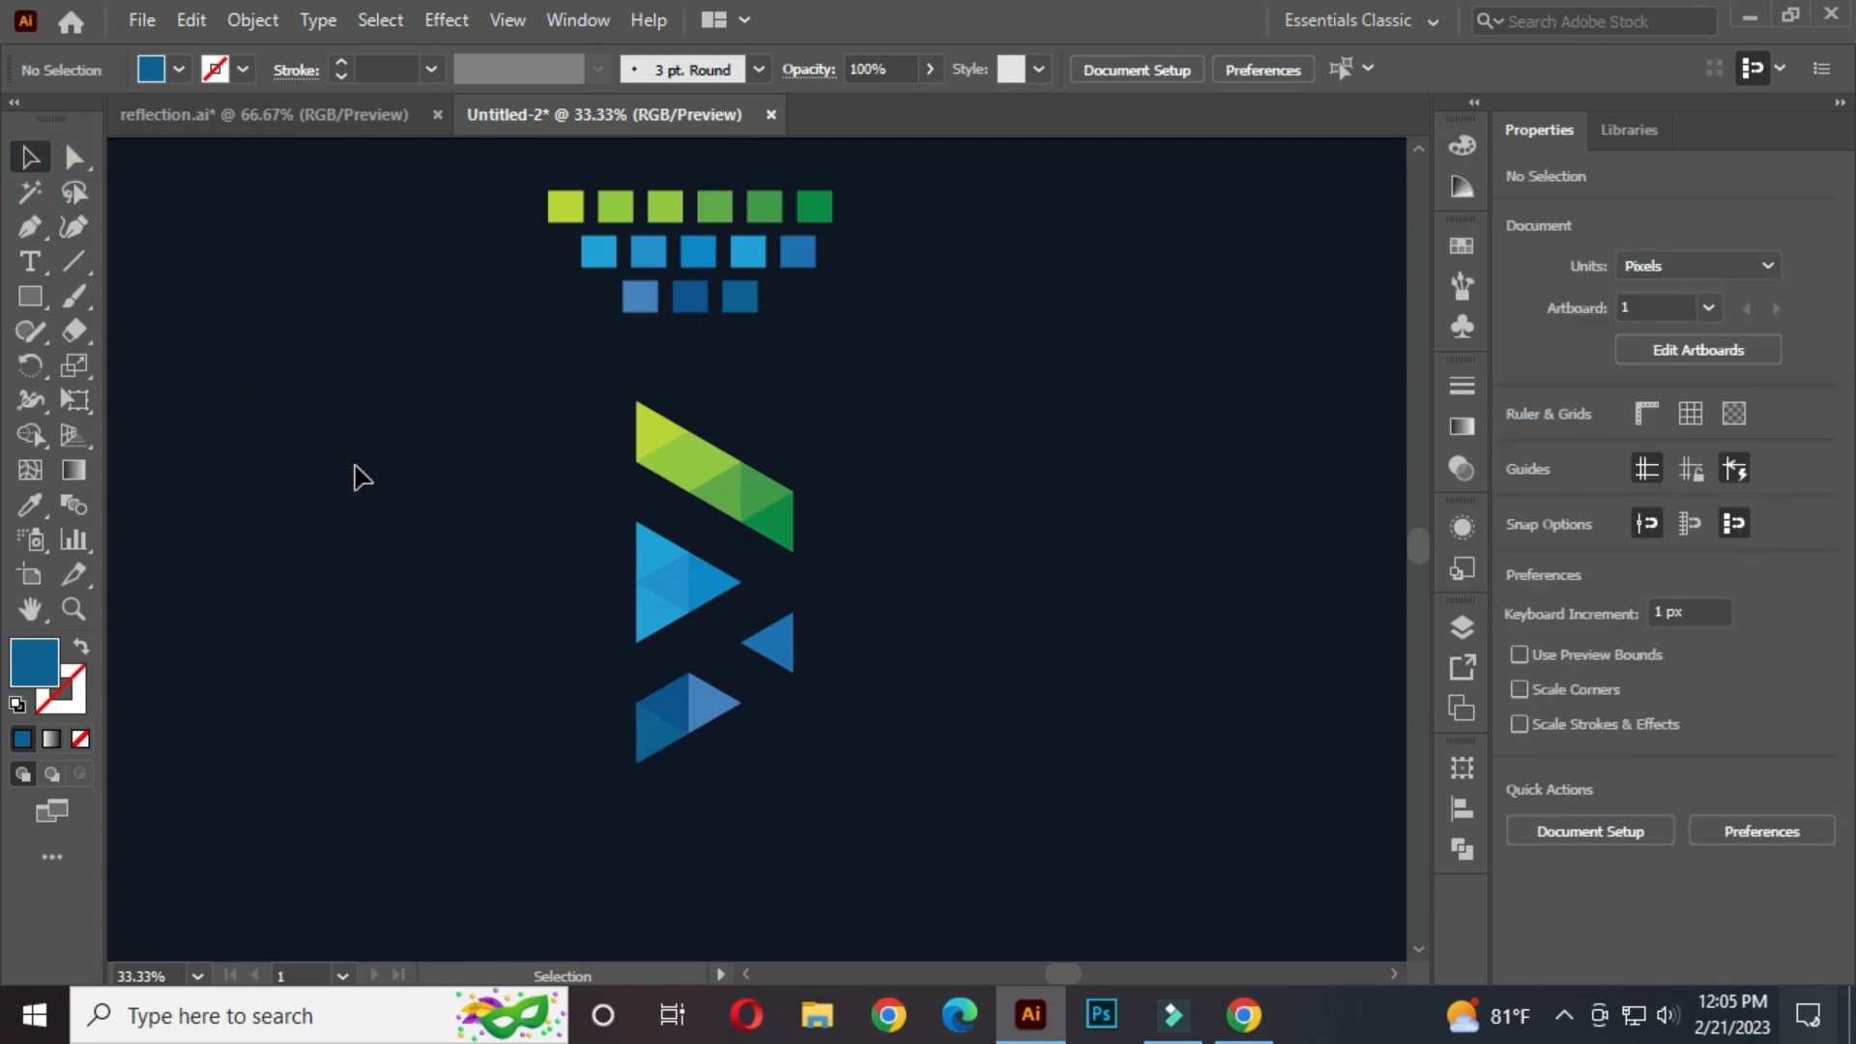
Step: Shrink the palette squares and move them away to the artboard's upper left corner
left_click_drag(677, 566, 690, 596)
left_click(902, 444)
left_click_drag(490, 159, 221, 194)
left_click(439, 282)
Step: Select the whole logo, enlarge it to about 300 × 692 px and reposition it near the middle of the artboard
left_click_drag(442, 364, 906, 789)
left_click_drag(688, 634, 713, 449)
left_click_drag(819, 609, 841, 657)
left_click_drag(719, 406, 722, 460)
left_click(943, 381)
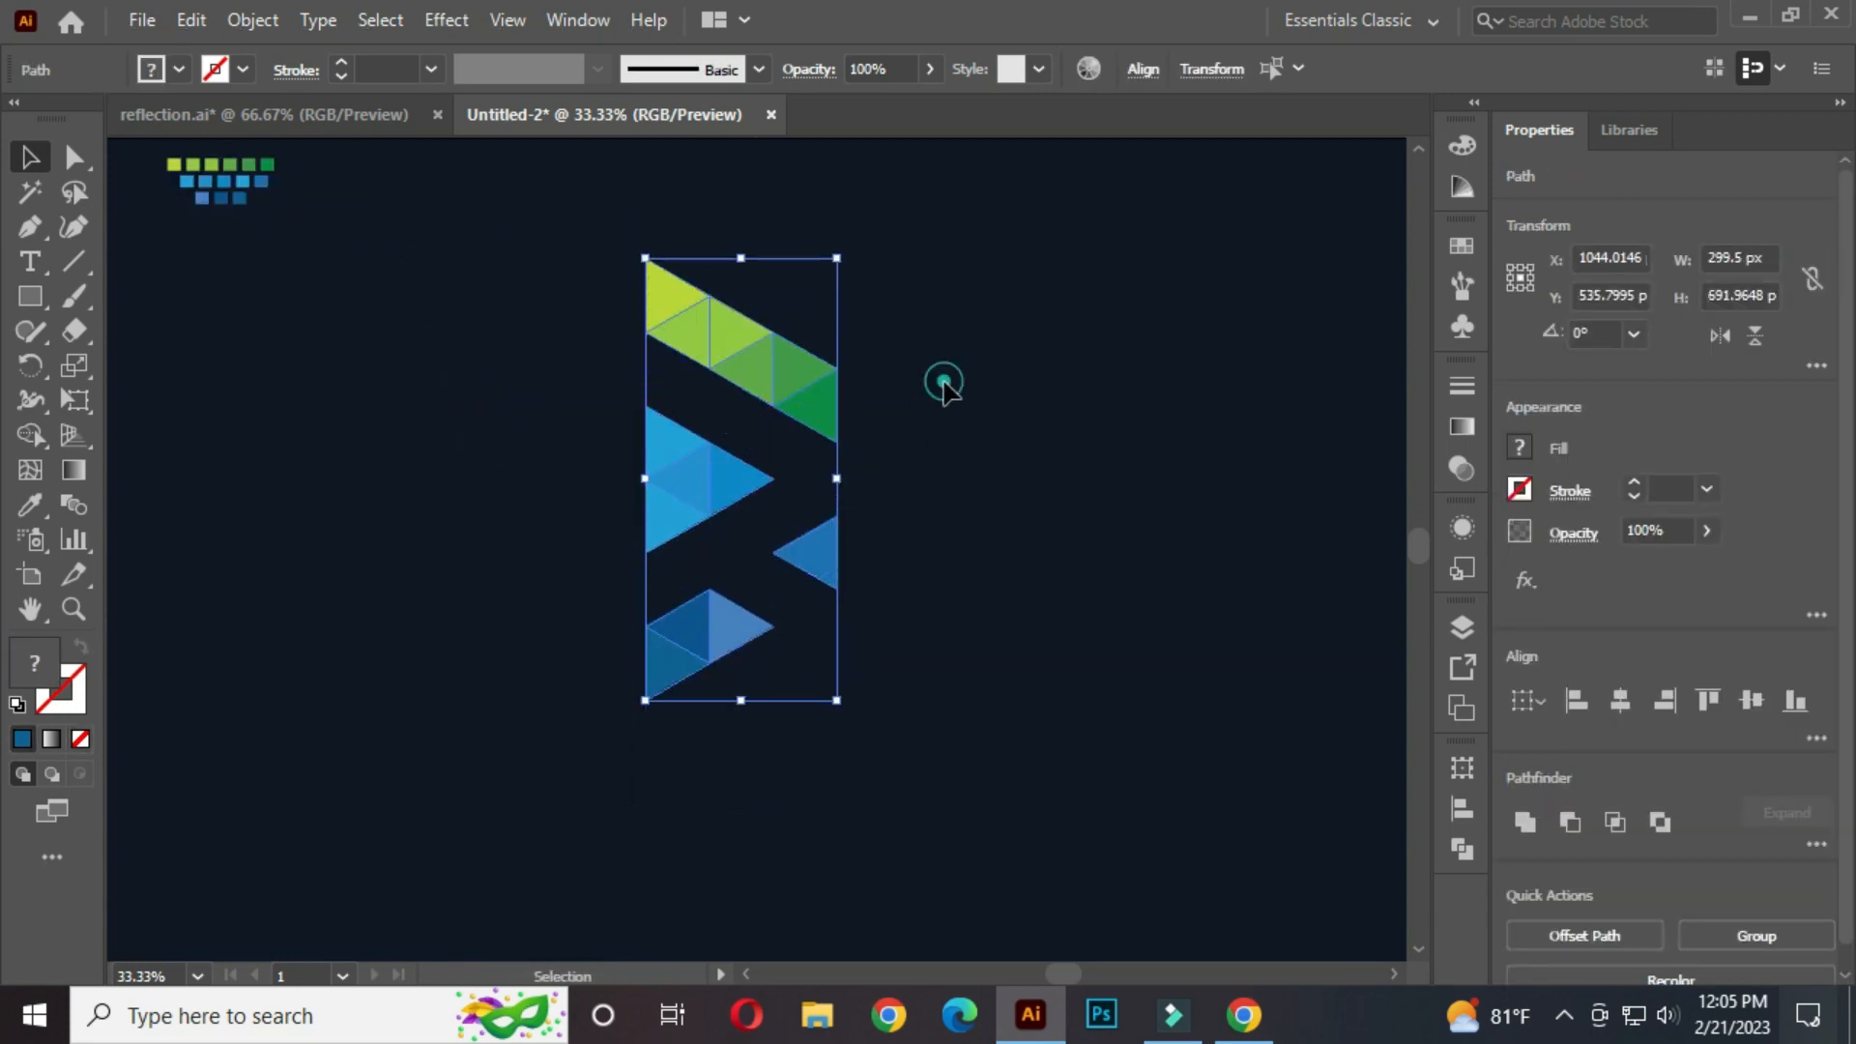
key("space")
left_click_drag(922, 565, 912, 510)
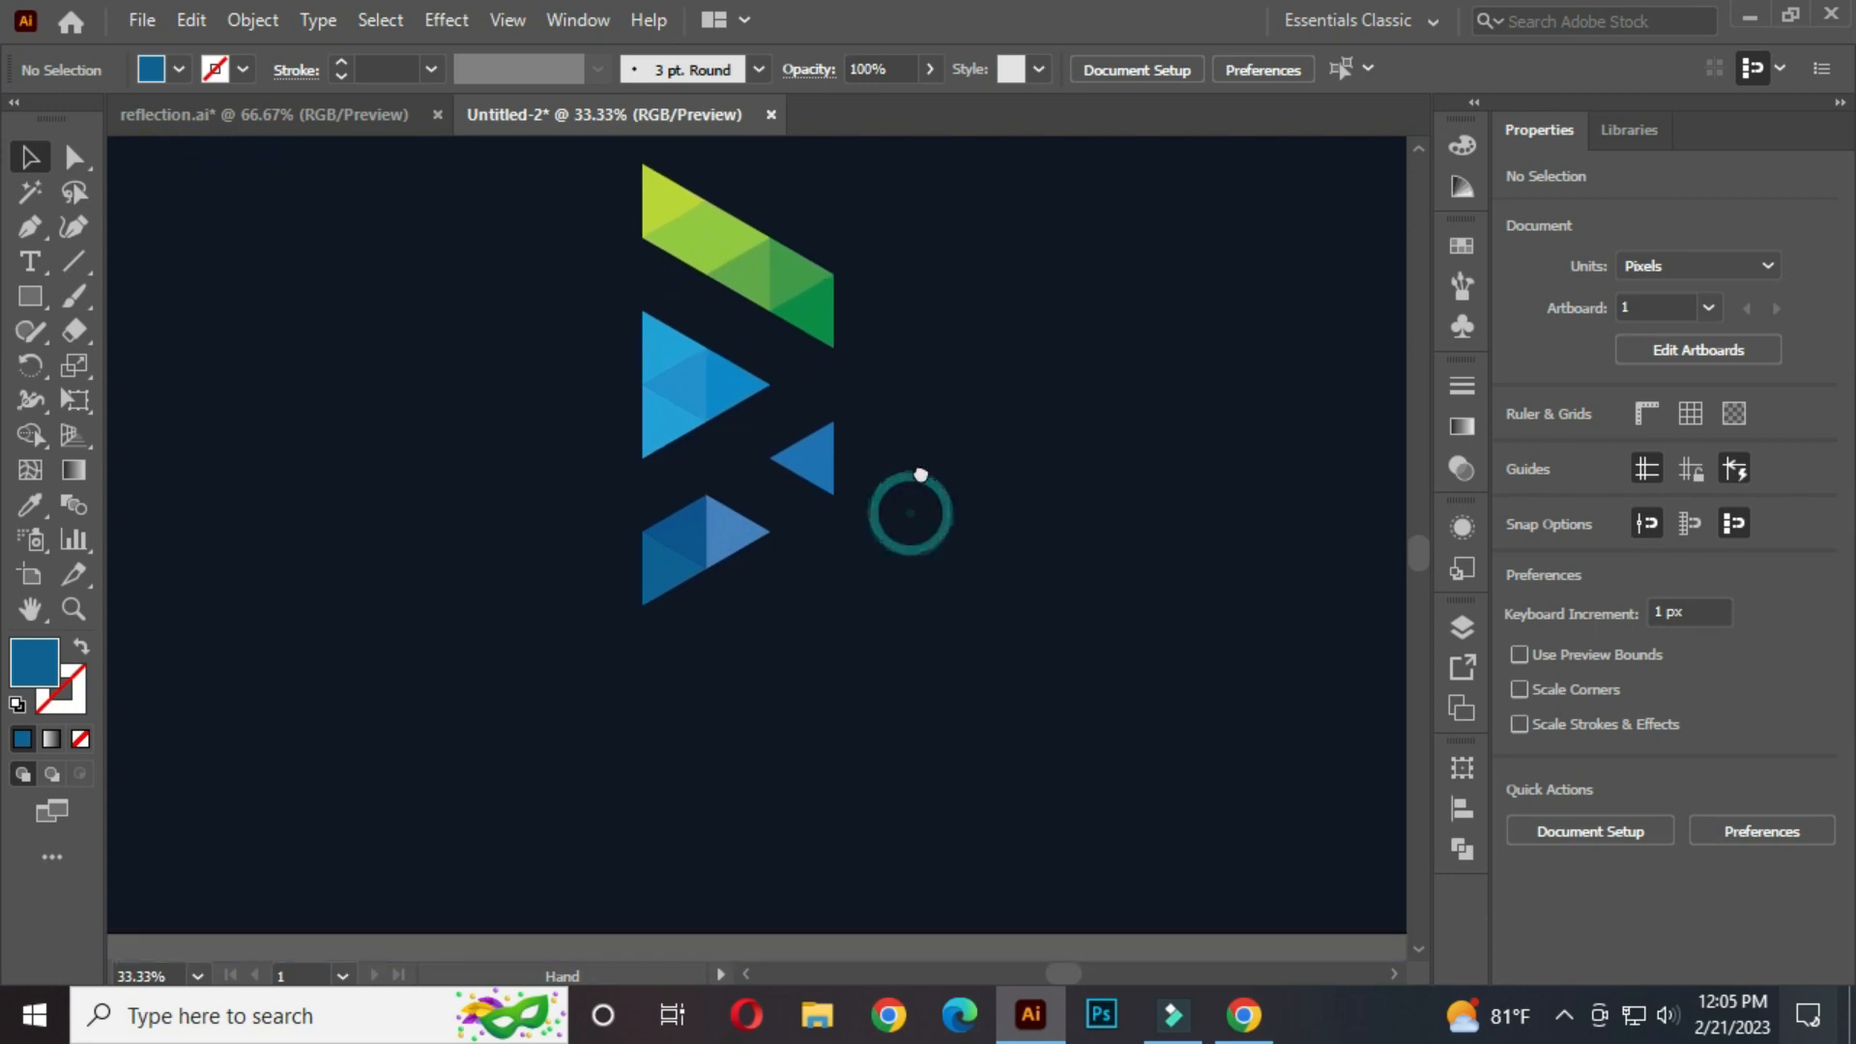
Step: Shrink the whole logo to about two thirds of its size and move it up to make room for text beneath
left_click_drag(621, 323, 770, 575)
left_click(973, 426)
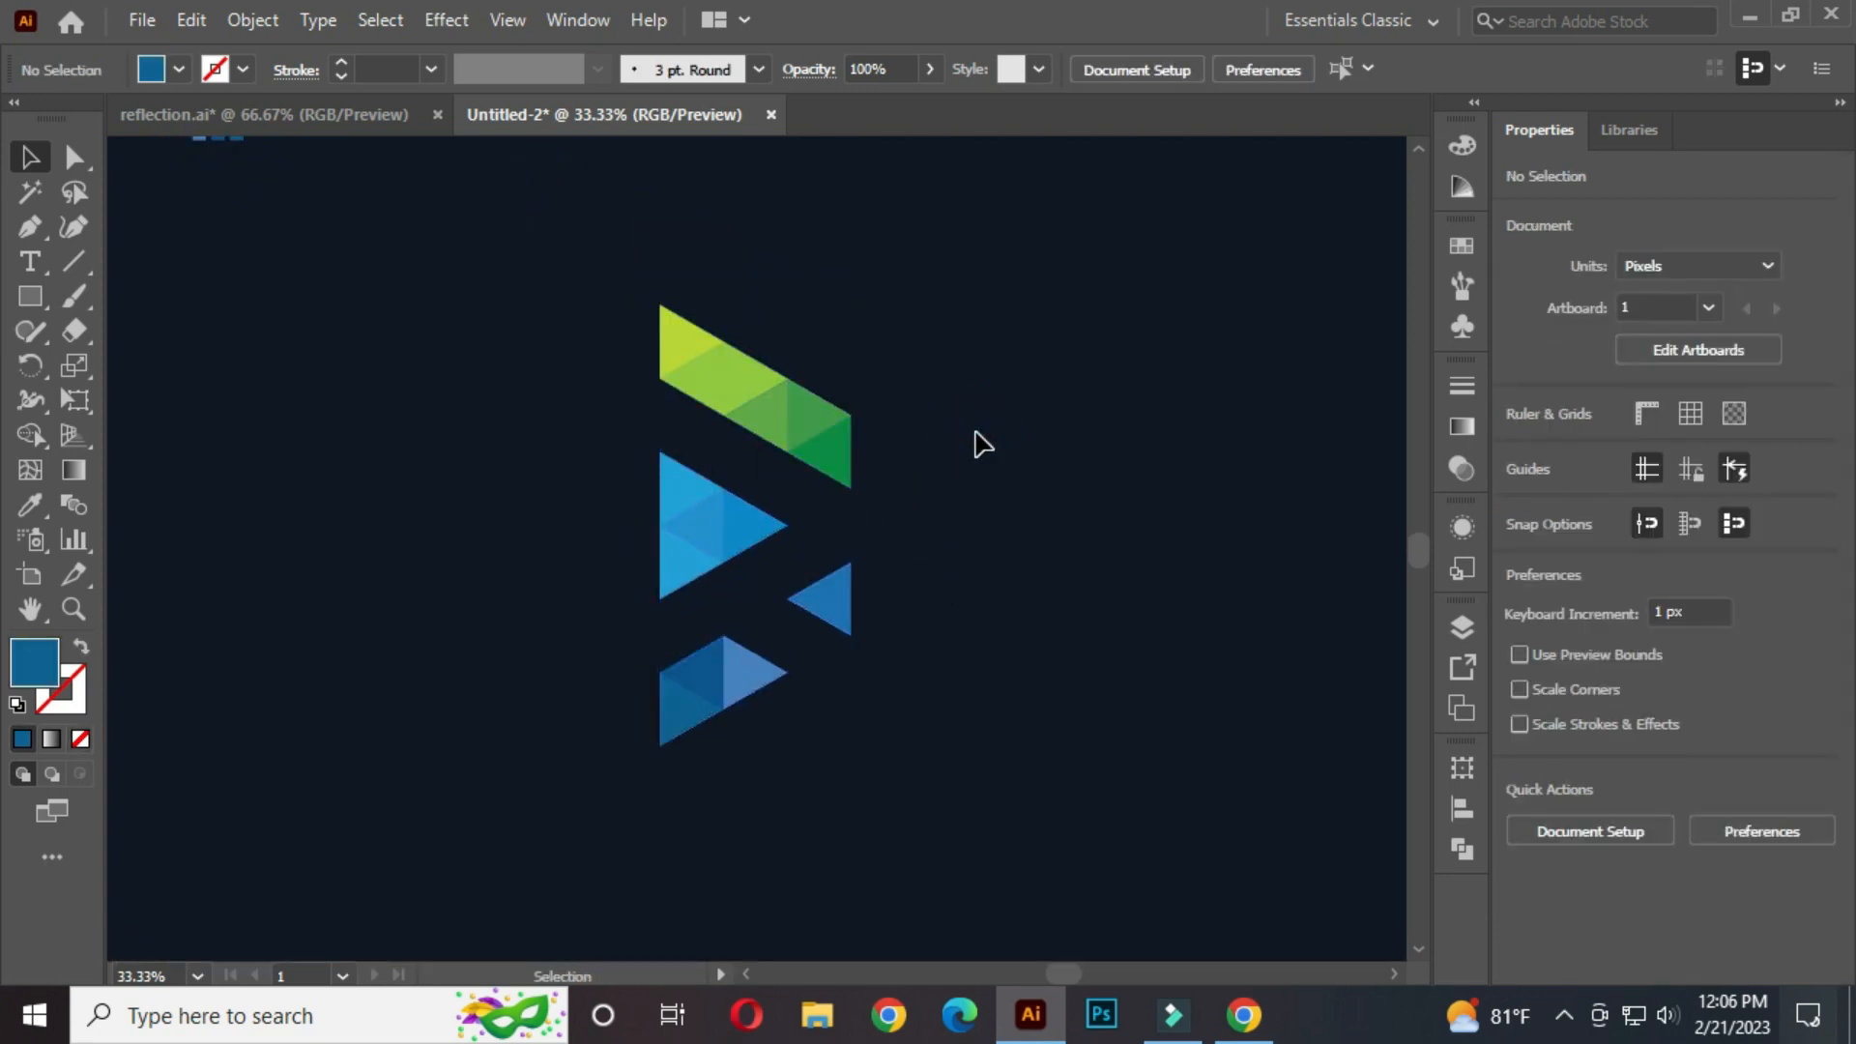
left_click_drag(538, 298, 820, 673)
left_click_drag(730, 527, 730, 454)
left_click(1015, 480)
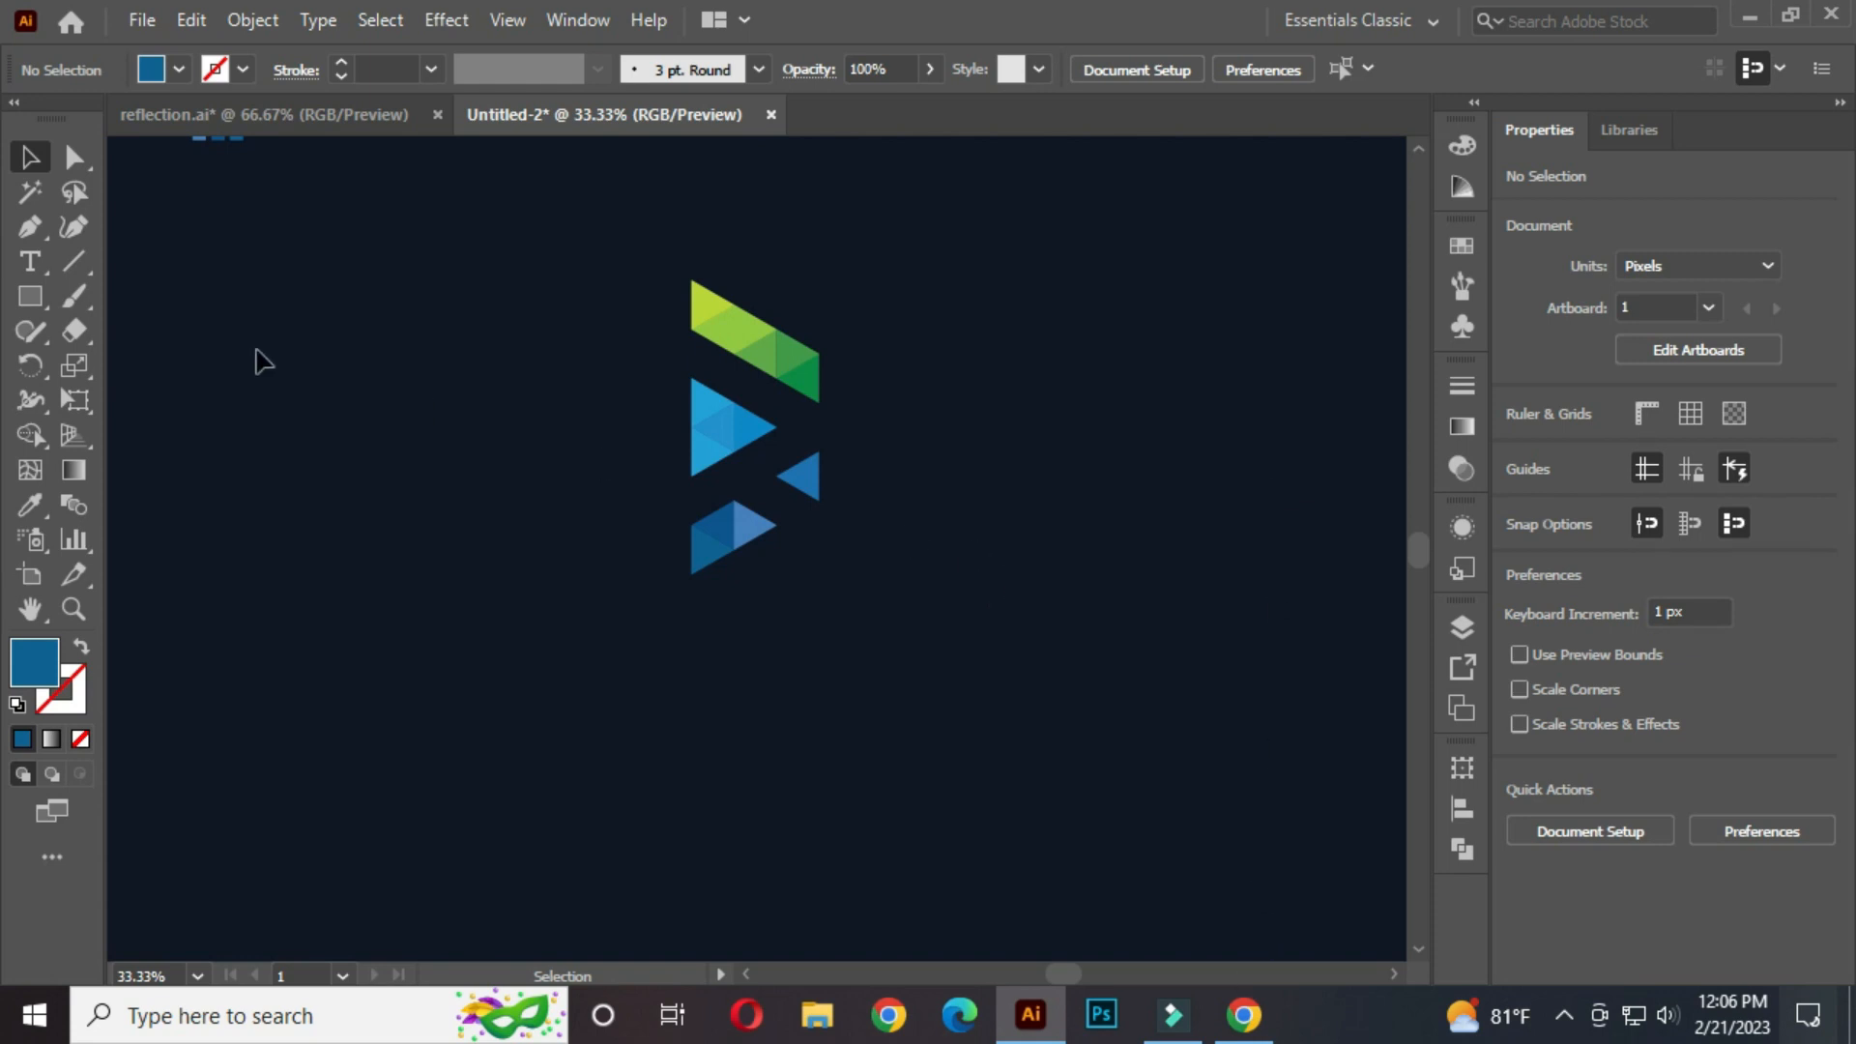
Step: Add the text "Reflection", enlarge it to about 134 pt and place it directly below the logo
right_click(21, 264)
left_click(130, 263)
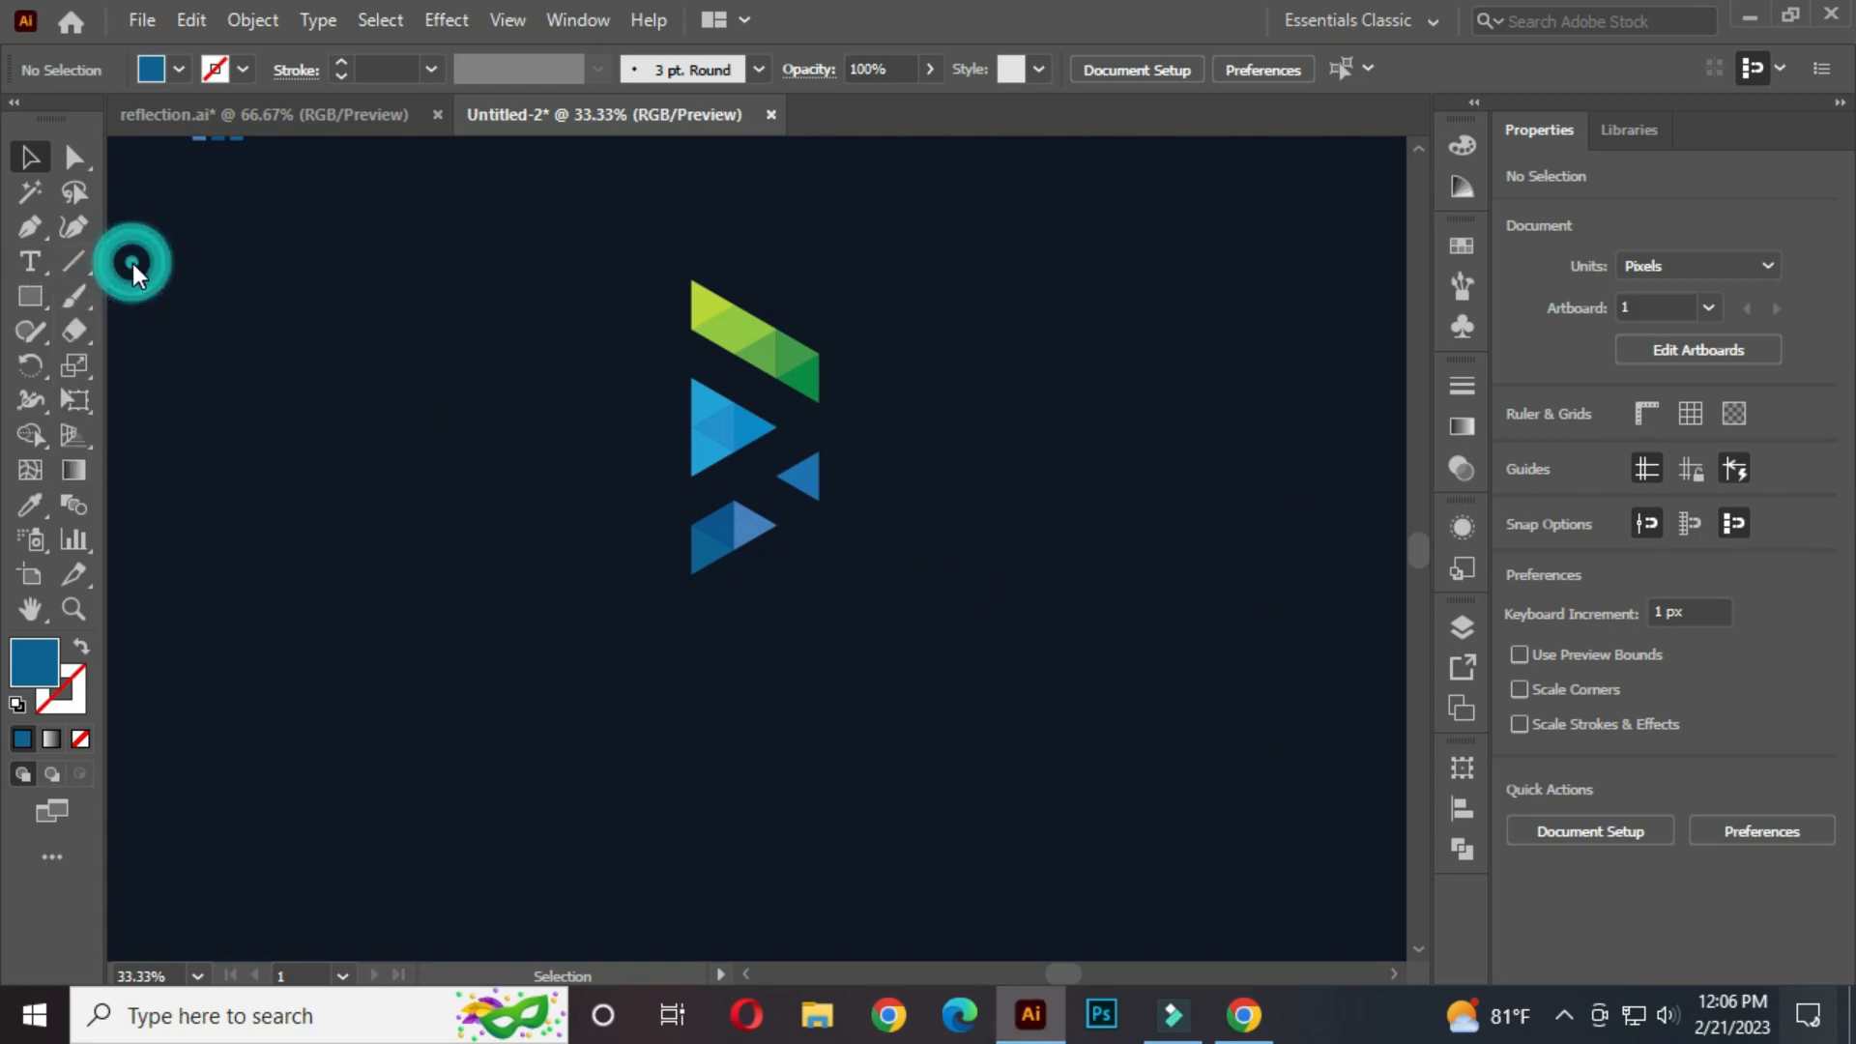
left_click(582, 704)
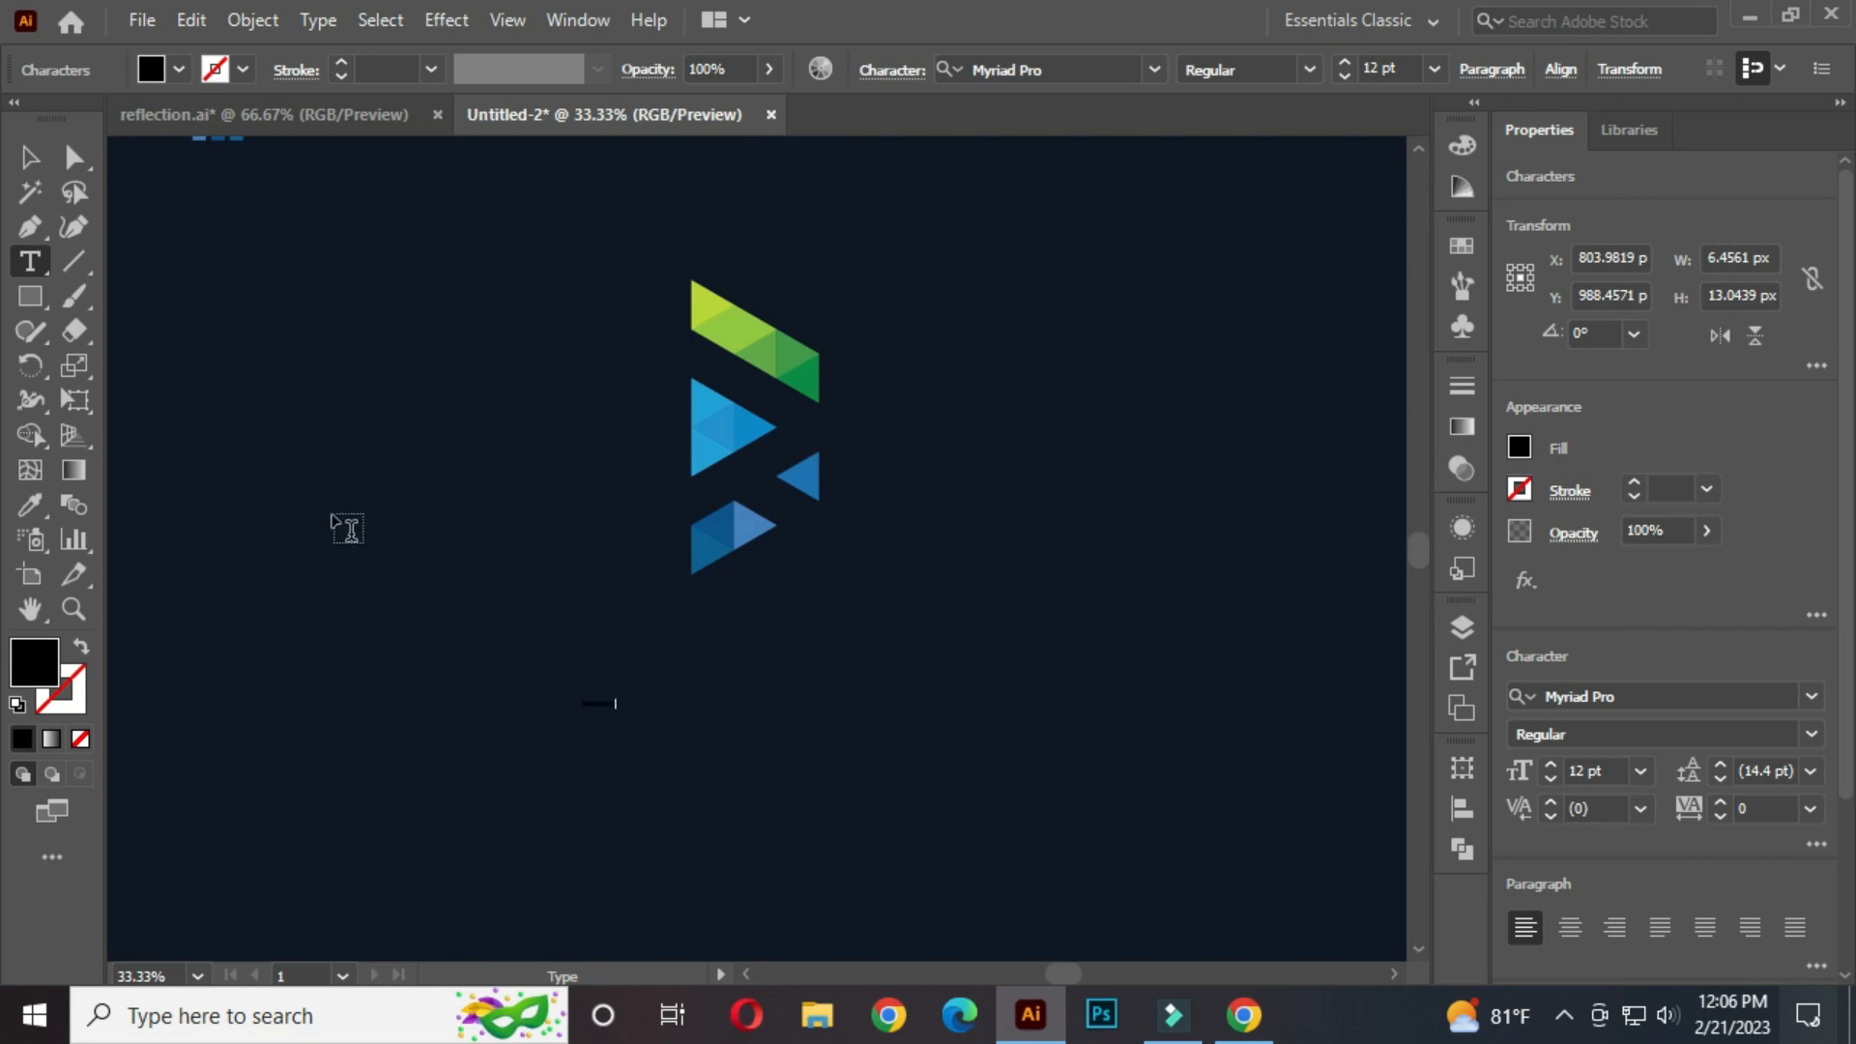
left_click(30, 156)
left_click_drag(616, 712, 941, 793)
left_click_drag(792, 779, 780, 672)
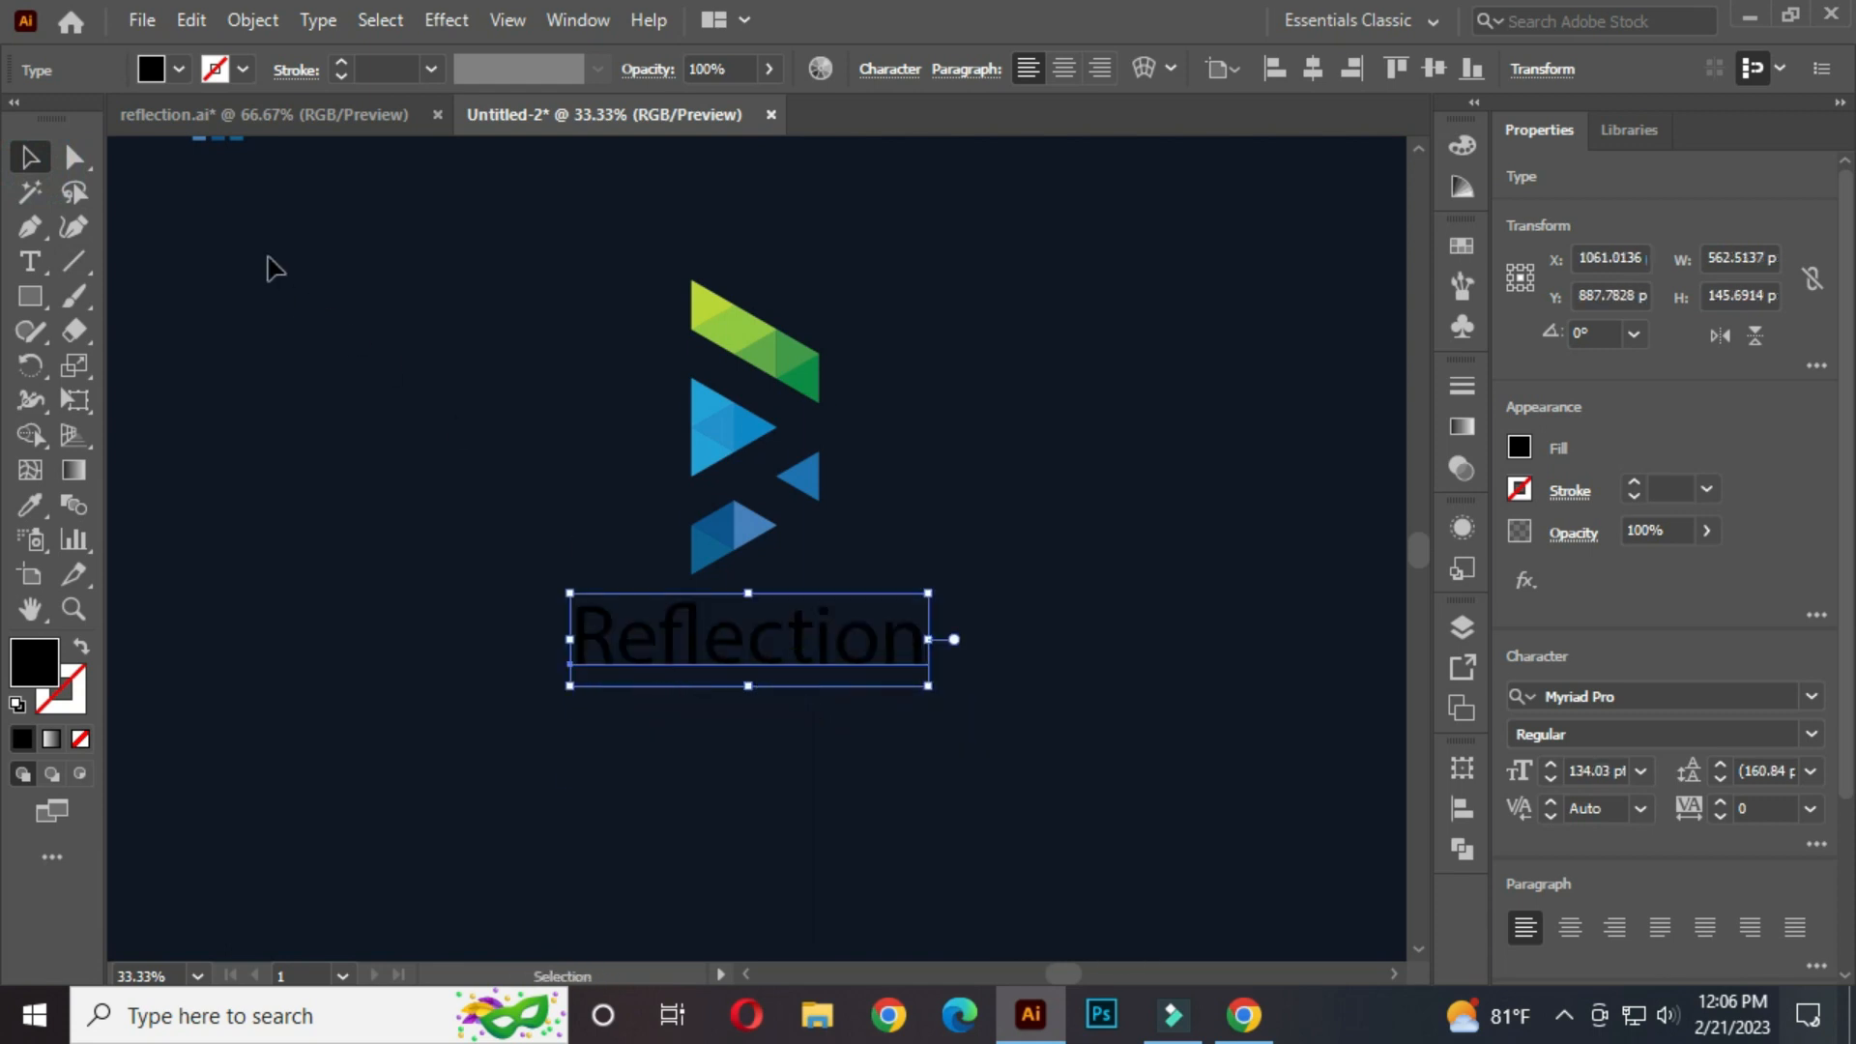
Step: Fill the "Reflection" text with white and set its font to Nexa Bold
left_click(180, 70)
left_click(59, 118)
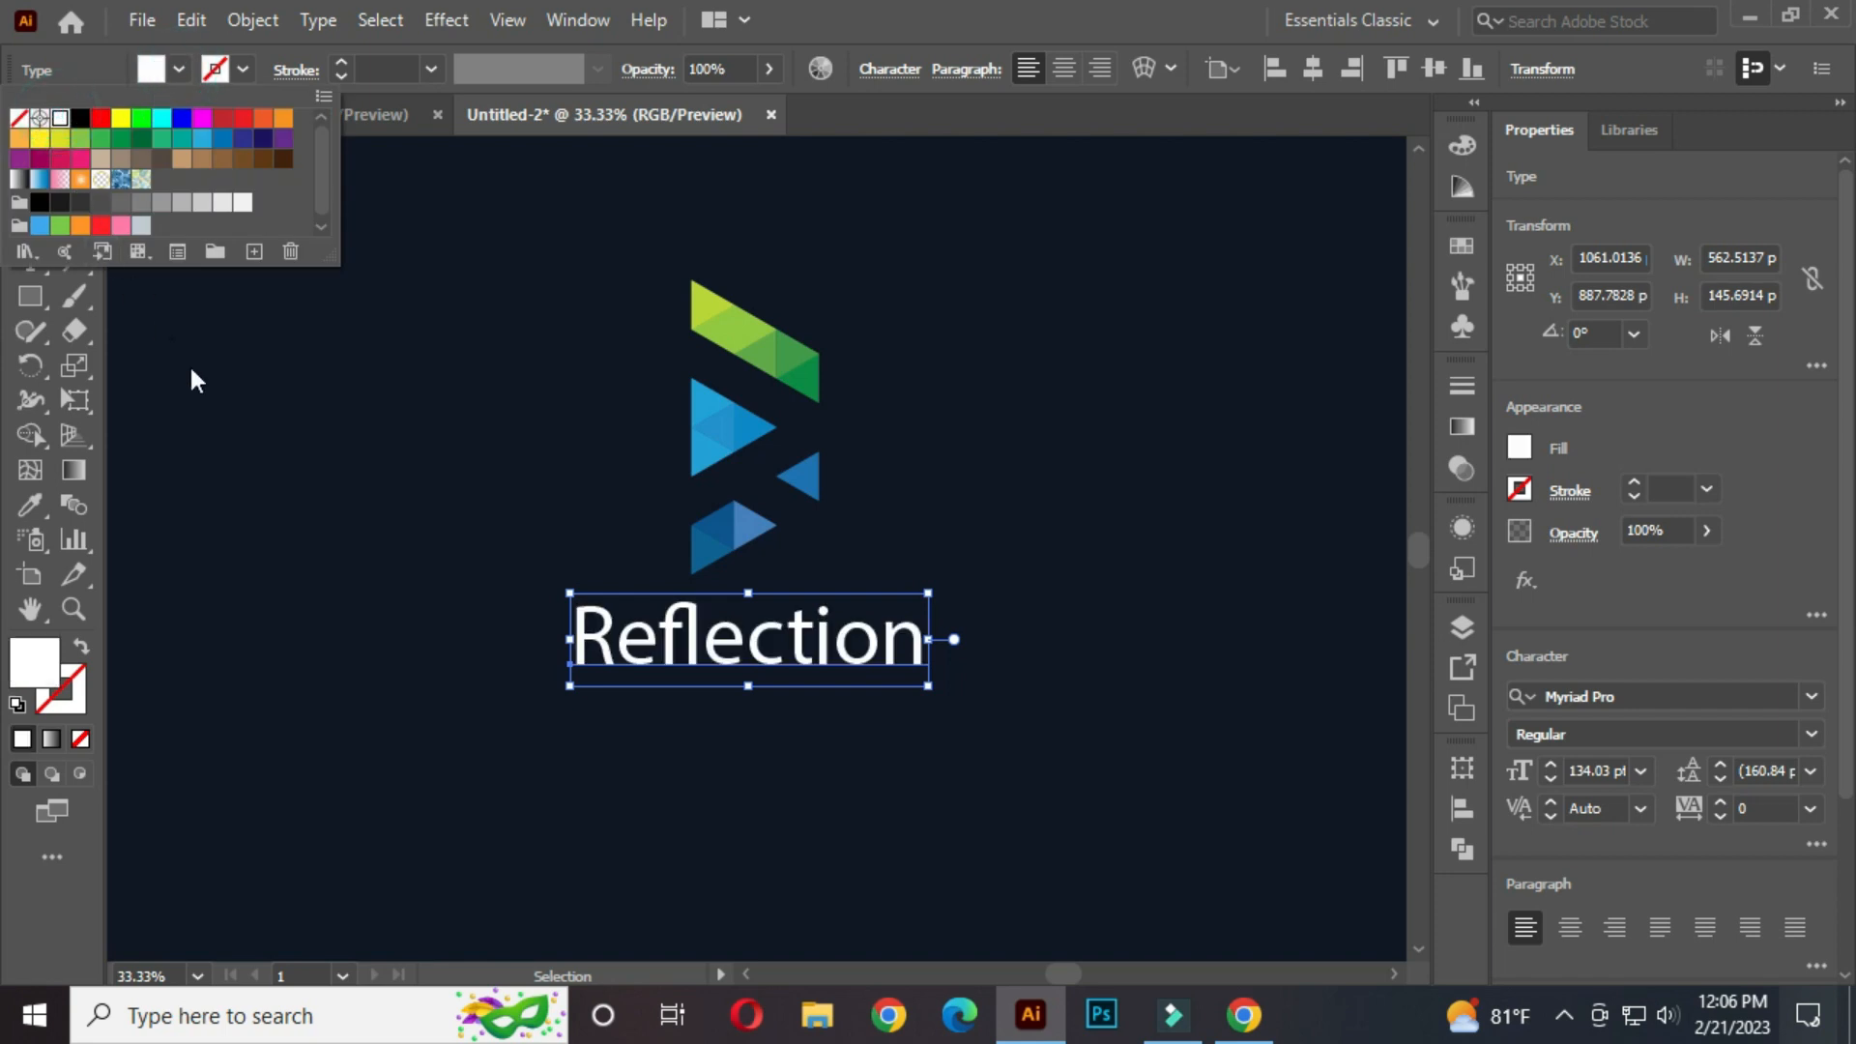
left_click(262, 443)
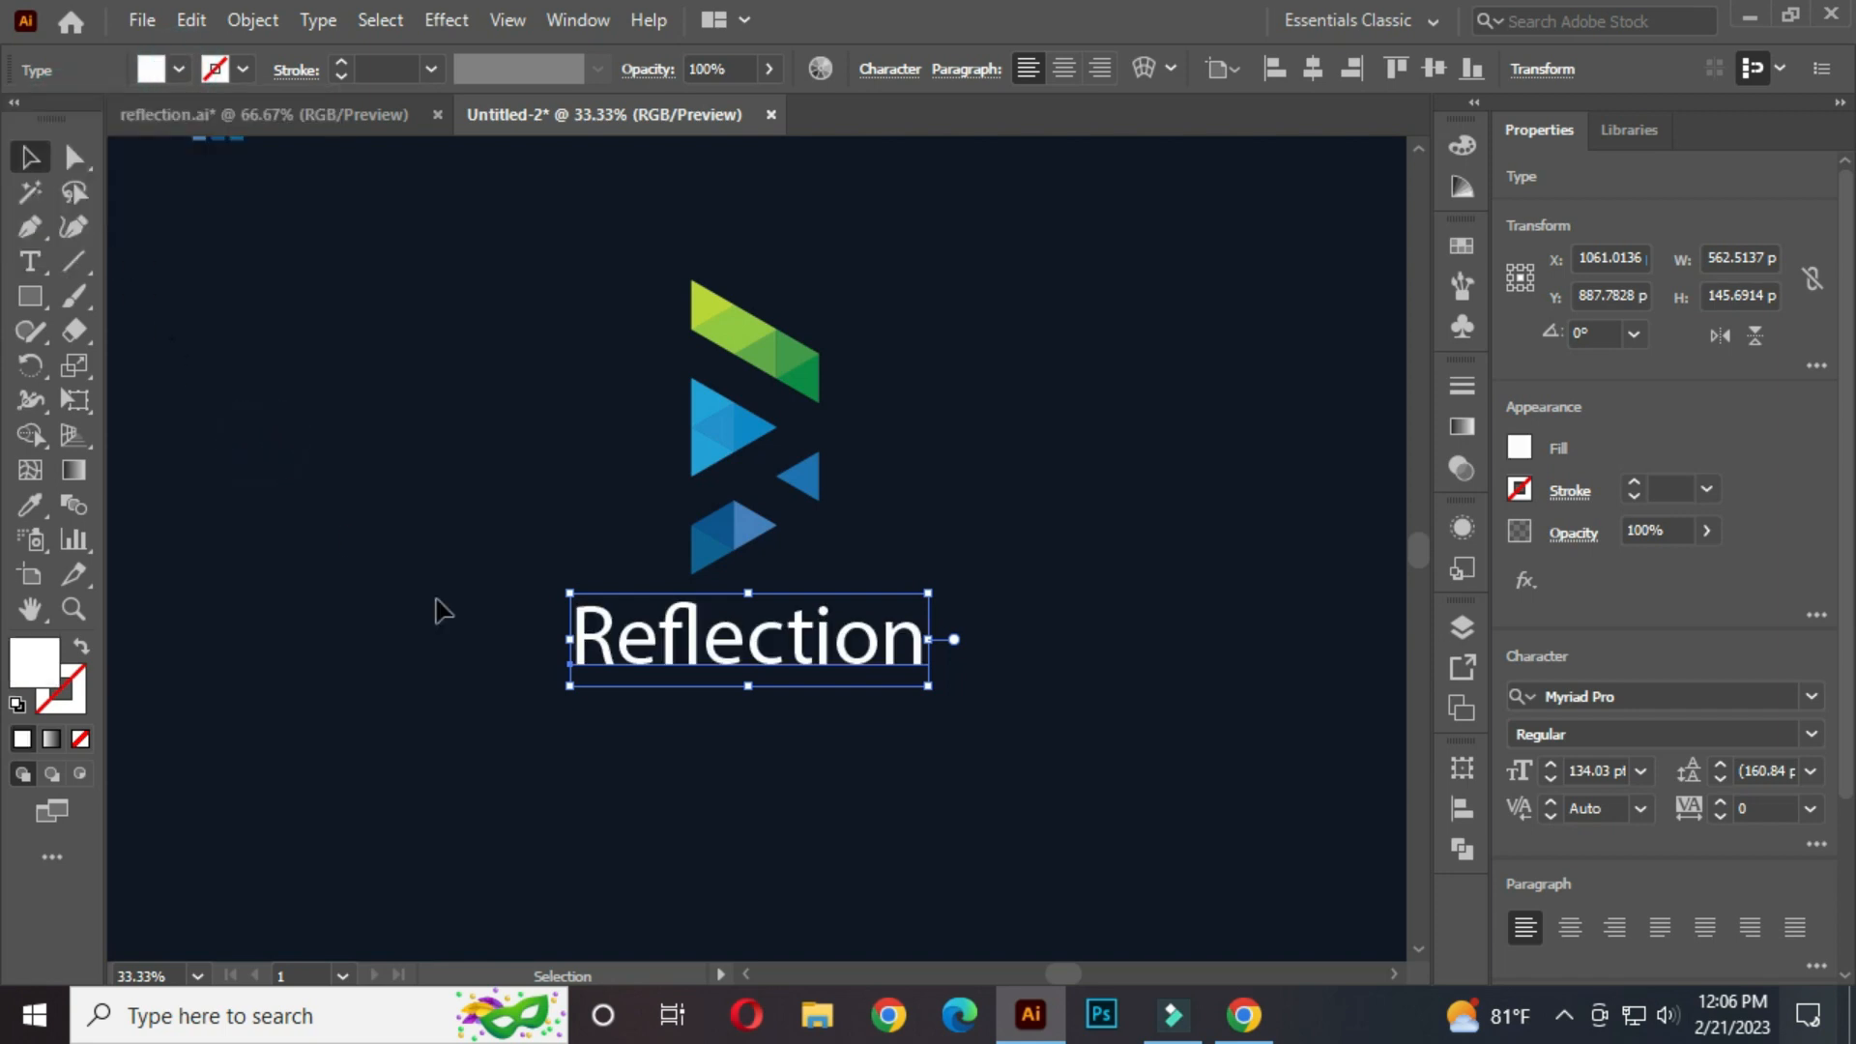
left_click(1624, 695)
type("Nexa Bold")
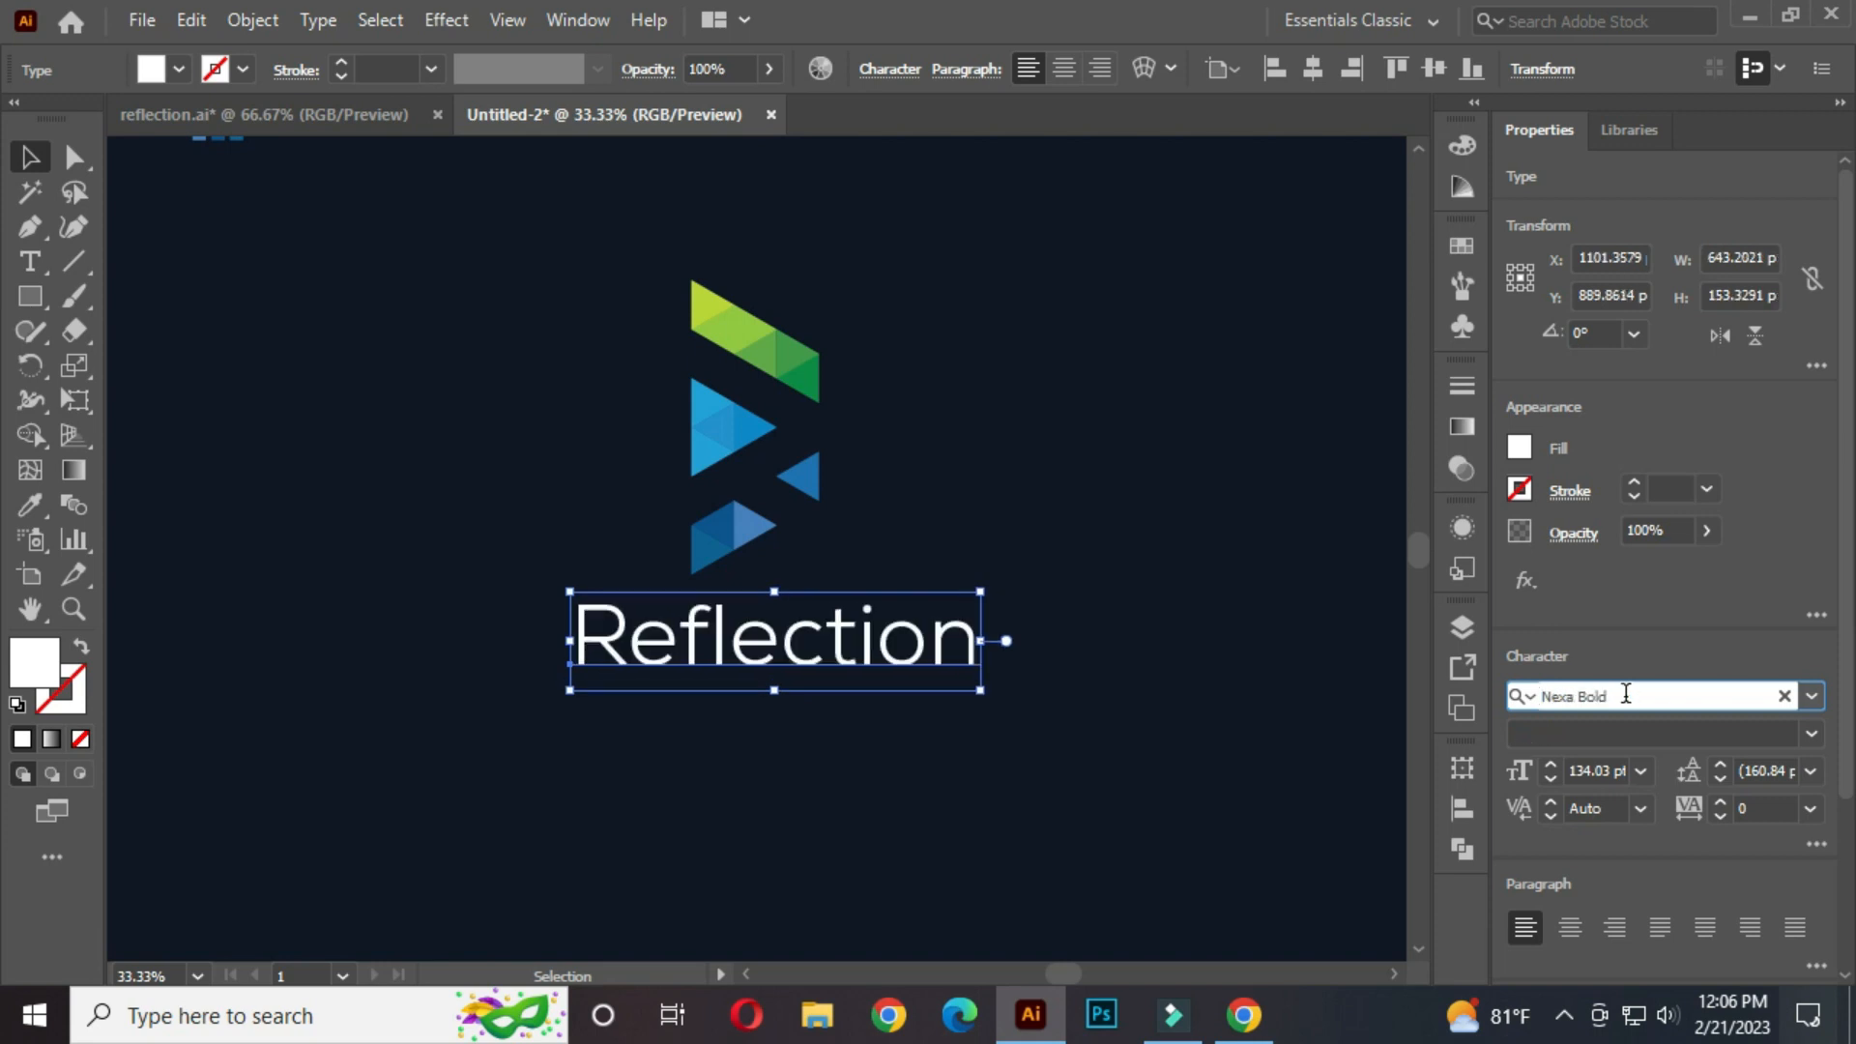
key("Return")
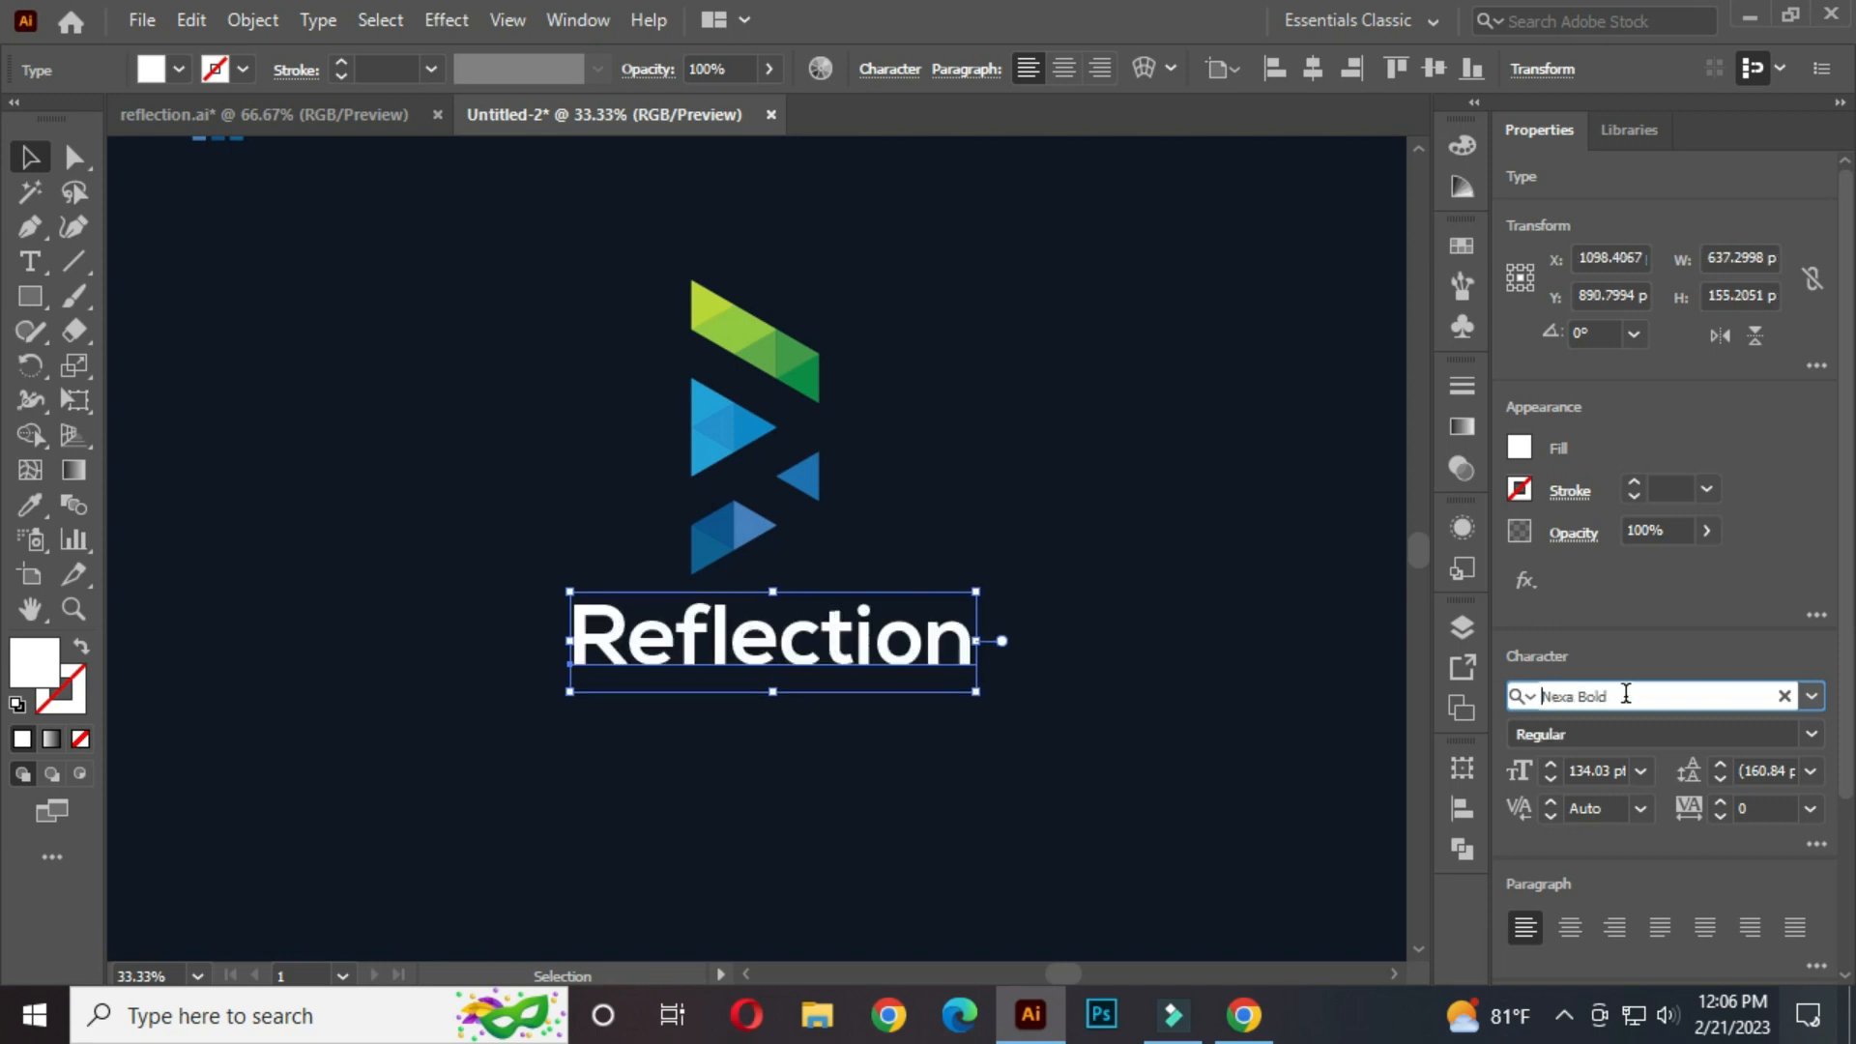
Step: Shrink the "Reflection" text to about 115 pt and center it roughly under the logo
left_click(1052, 603)
left_click(957, 648)
left_click_drag(976, 691, 824, 707)
left_click(938, 501)
Step: Duplicate the "Reflection" text just below itself and change the copy's wording to "Tagline here"
left_click(920, 512)
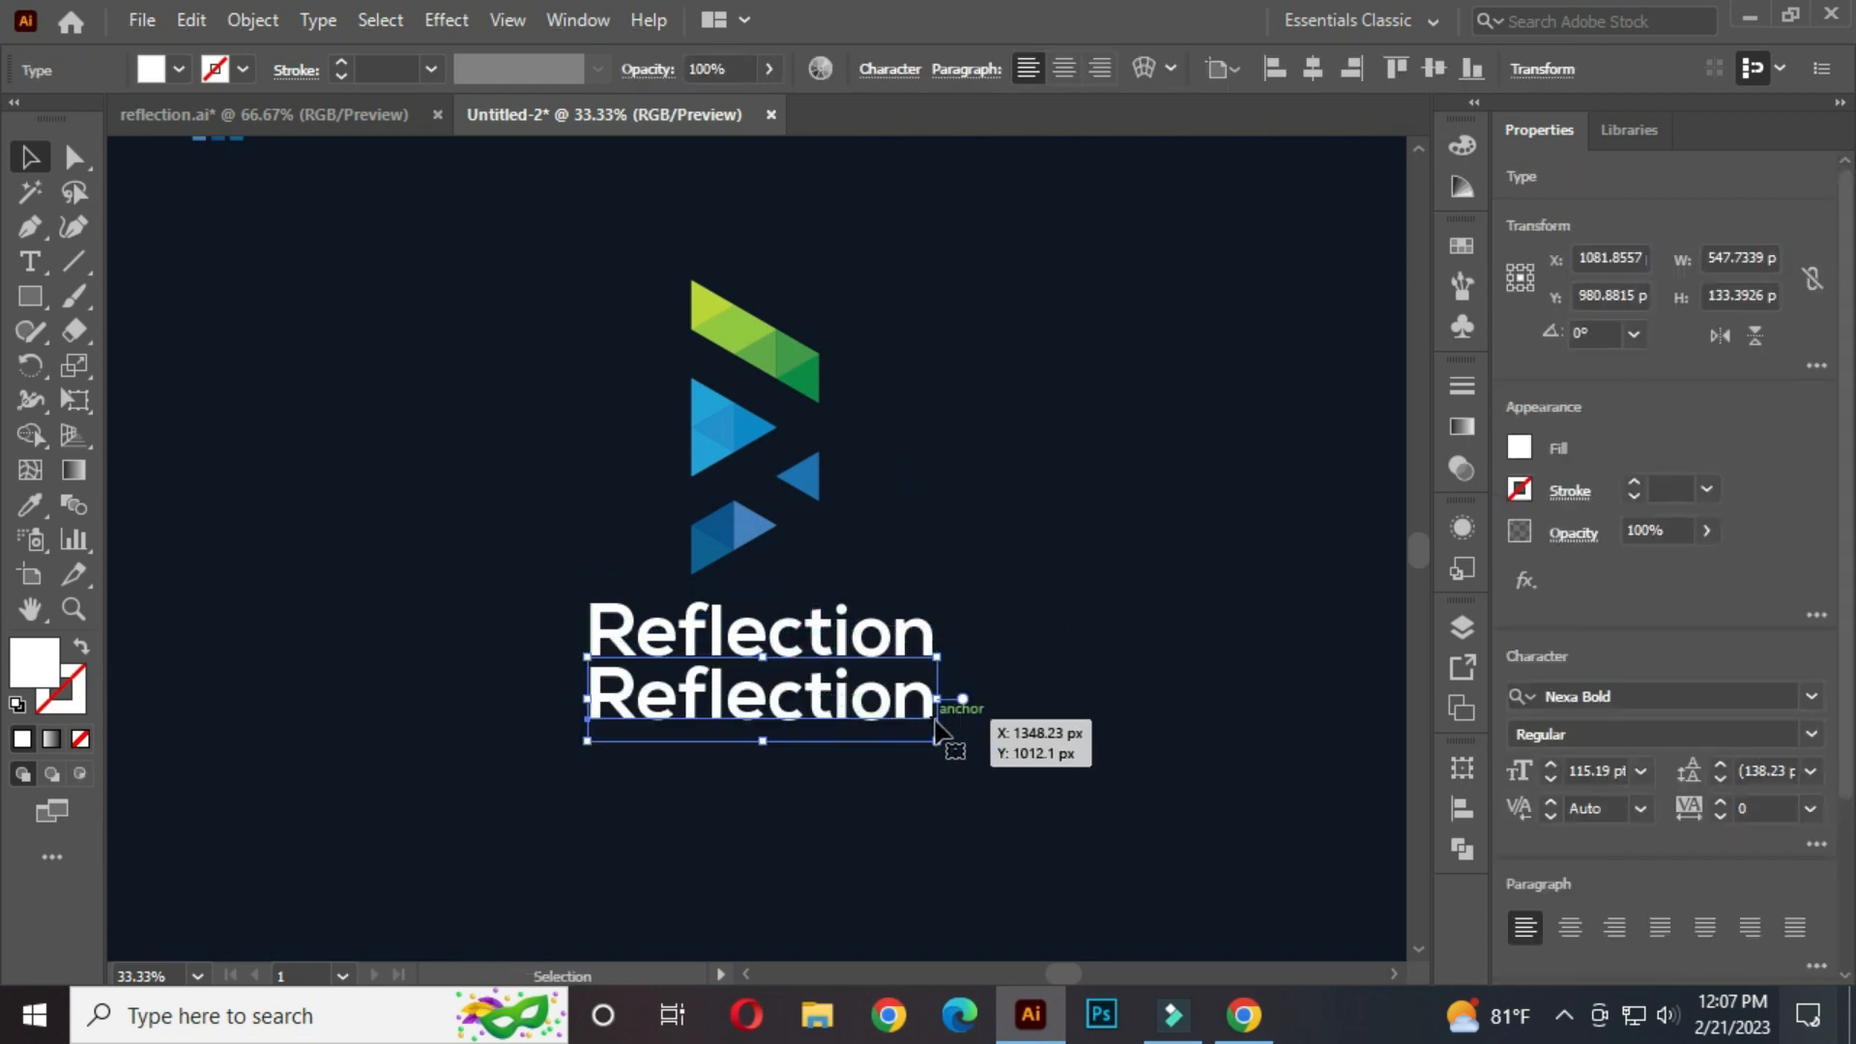
double_click(936, 727)
key("BackSpace")
key("BackSpace")
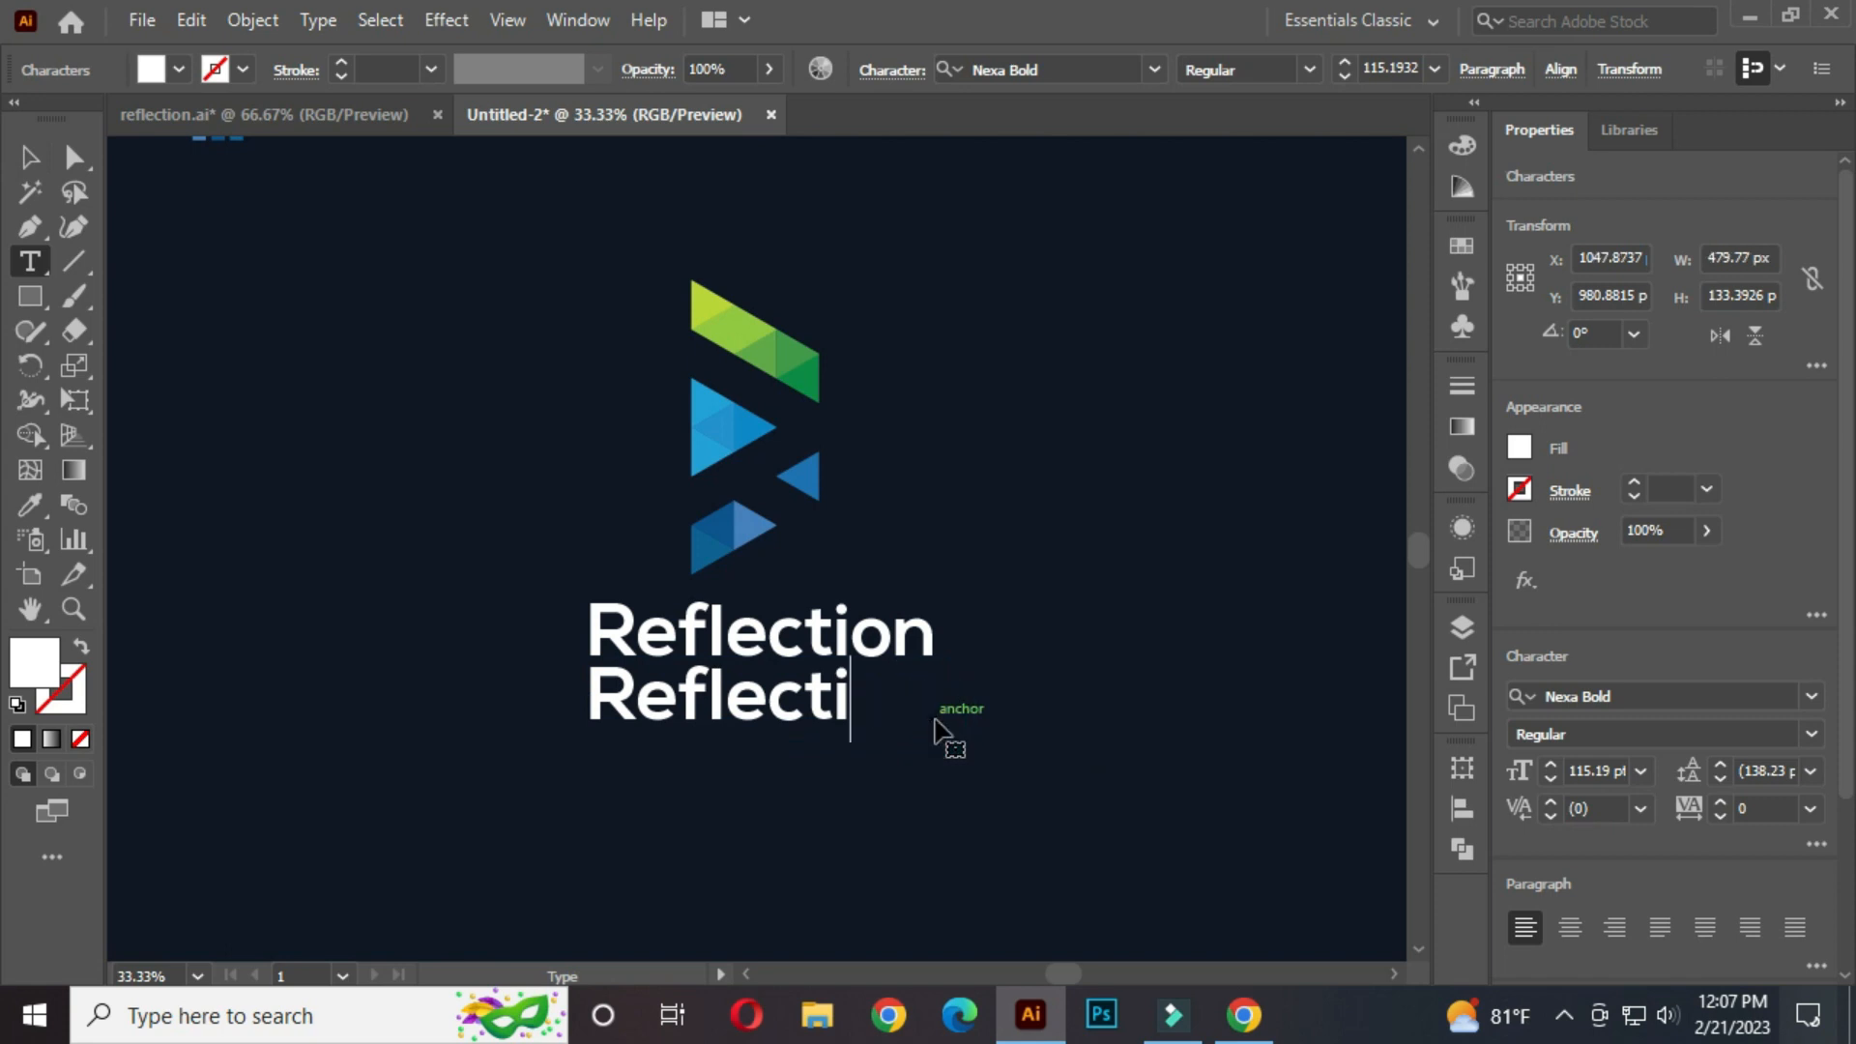
key("BackSpace")
key("BackSpace")
key("BackSpace")
key("BackSpace")
key("BackSpace")
key("BackSpace")
key("BackSpace")
key("BackSpace")
type("Tag")
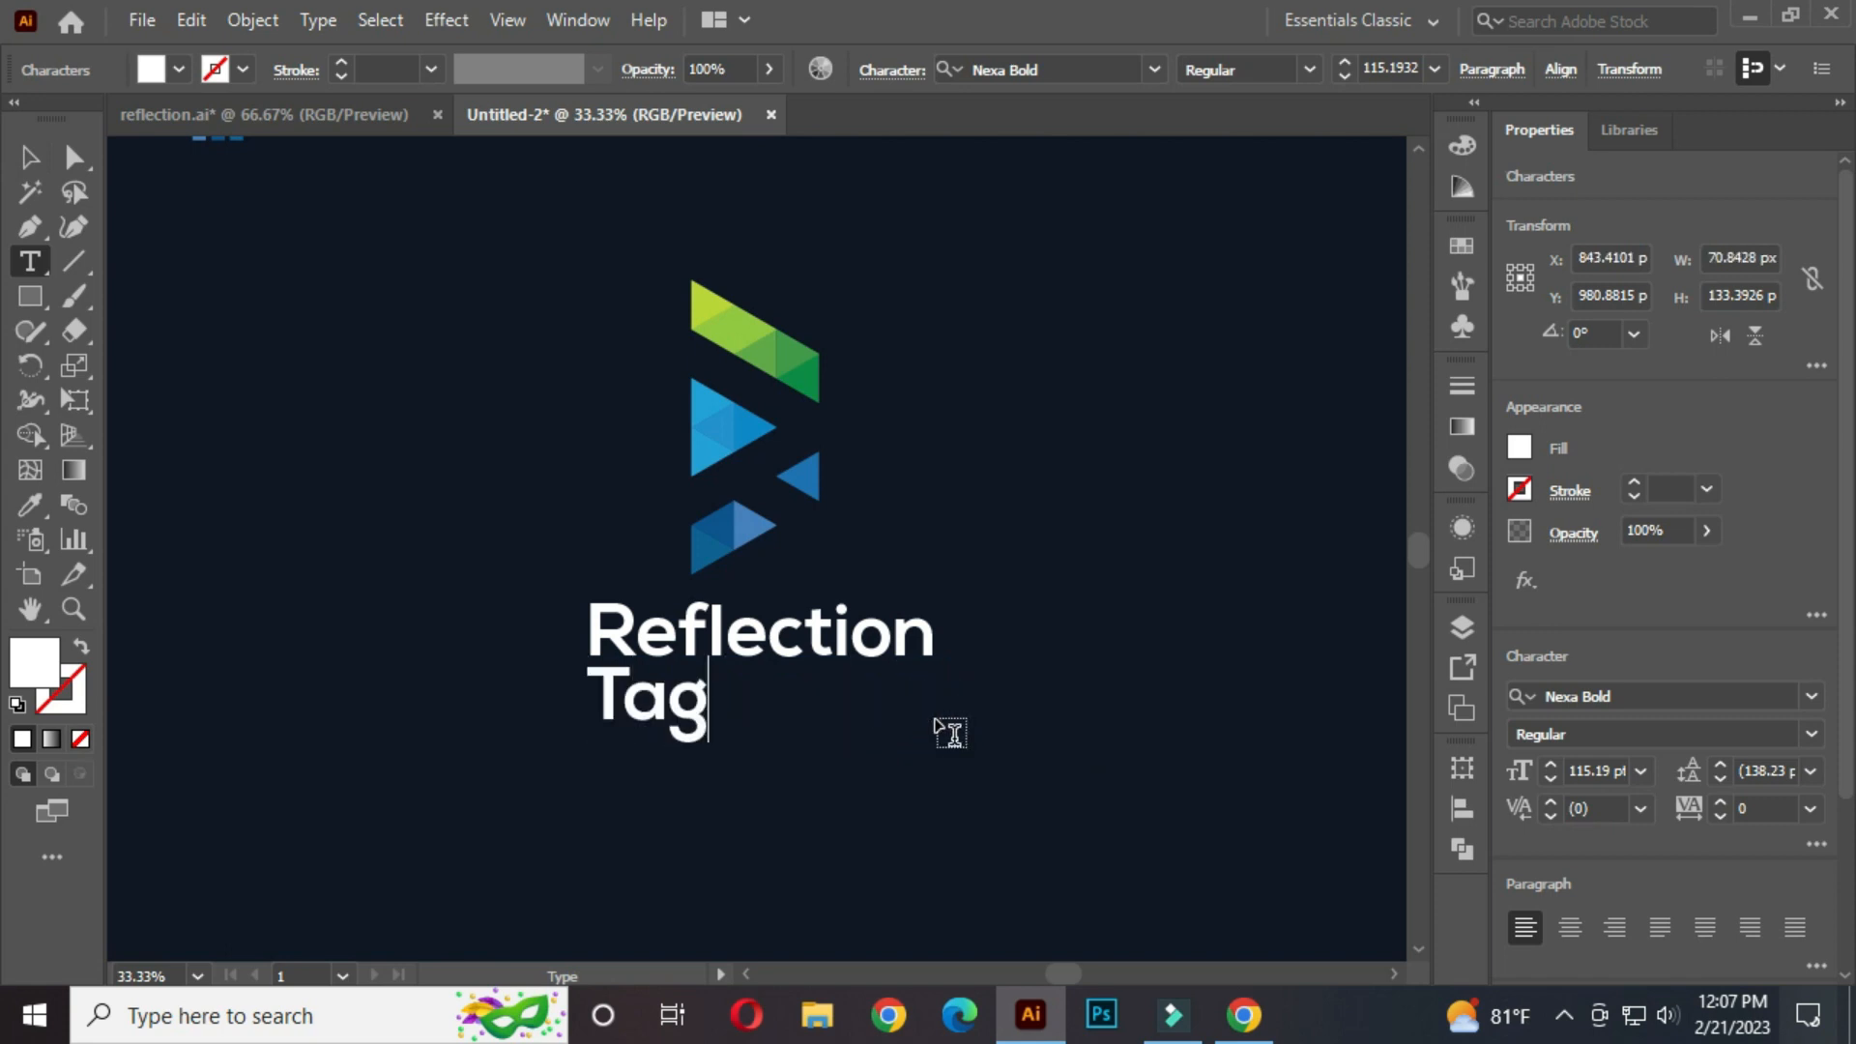
type("line here")
key("Escape")
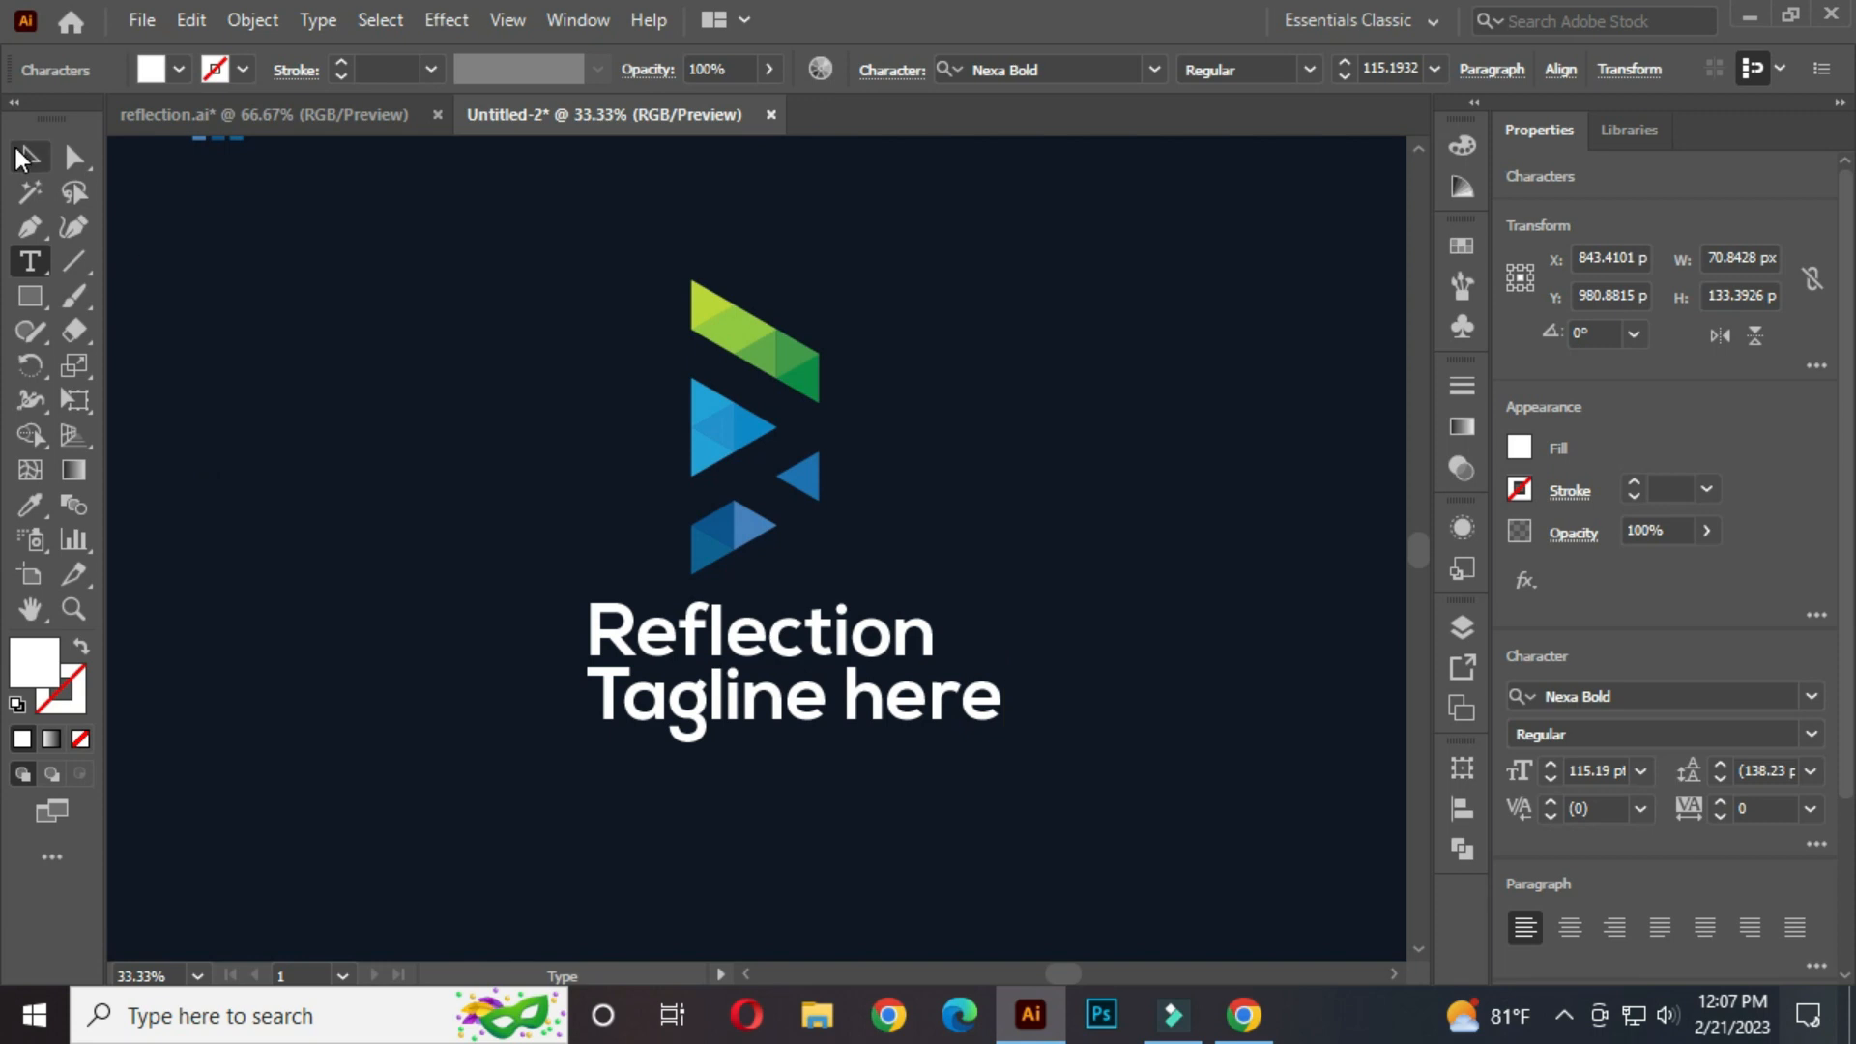
Step: Set the tagline's font to Nexa Book and shrink the tagline to about 51 pt
left_click(1810, 732)
left_click(1803, 700)
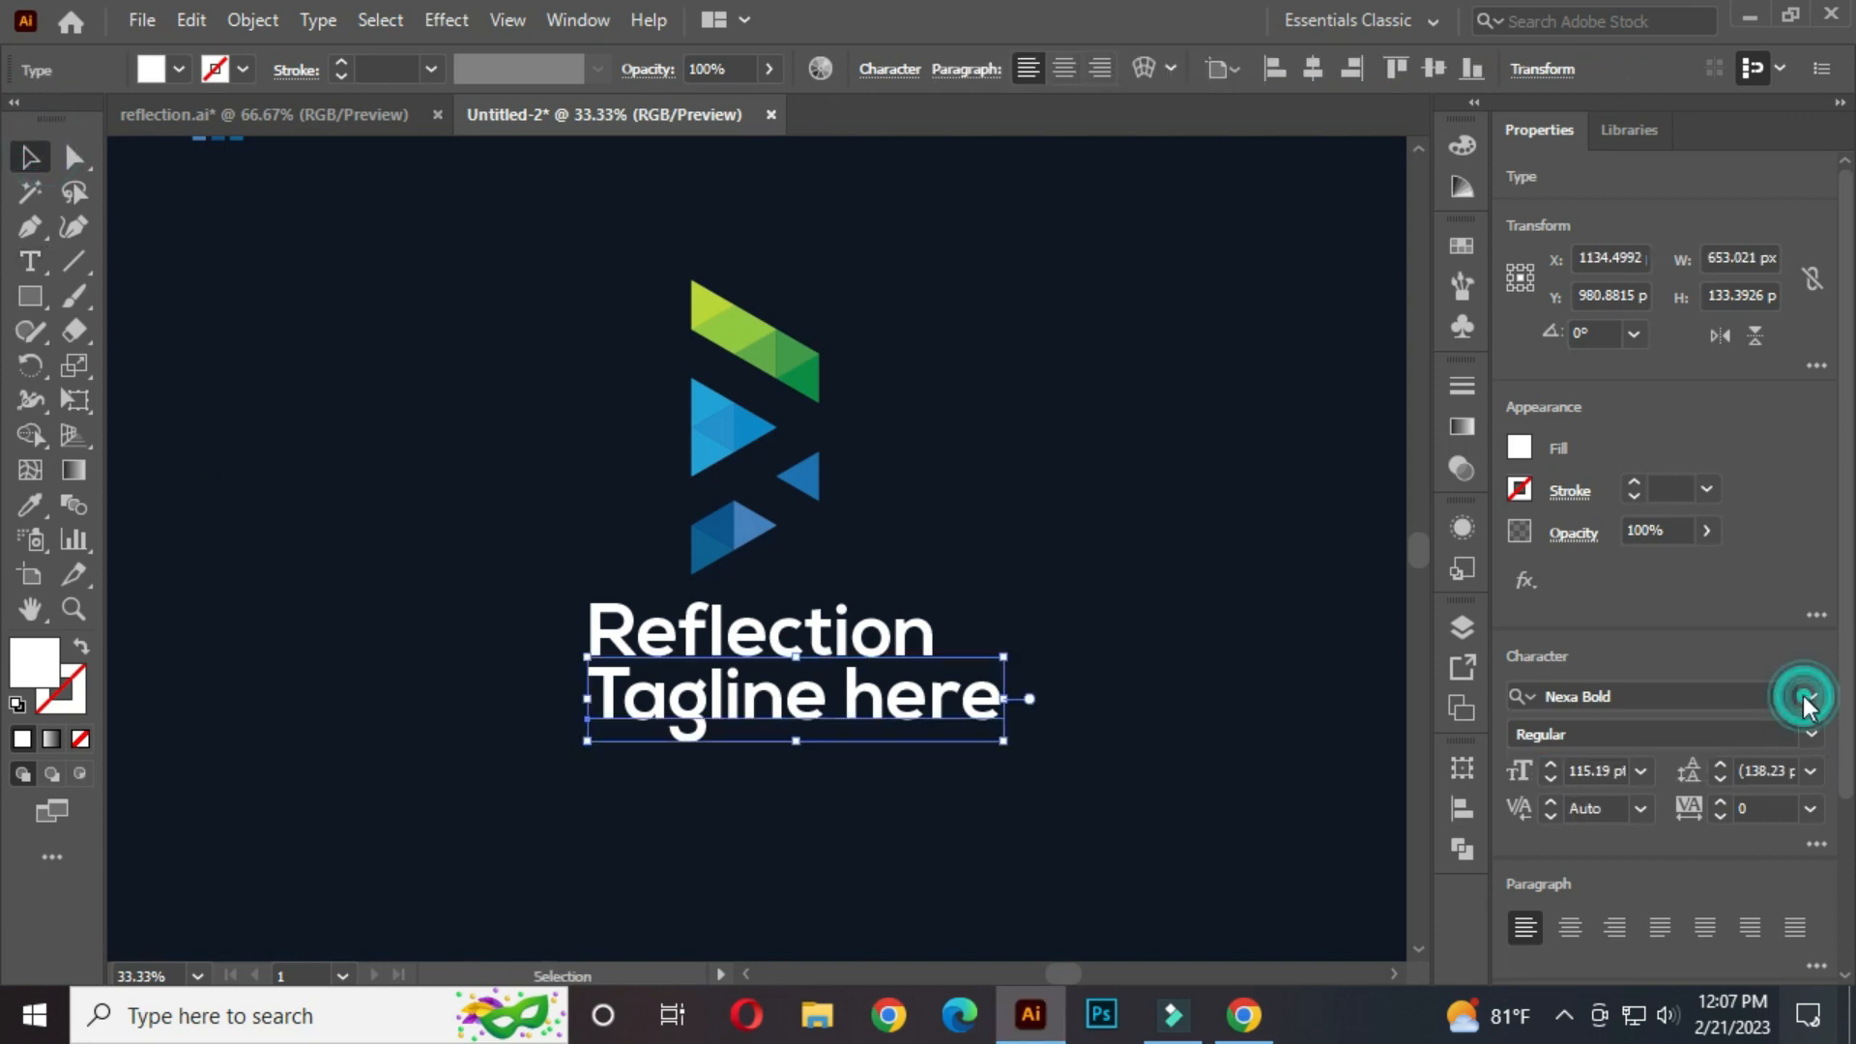
left_click(1654, 701)
key("Up")
left_click_drag(1024, 707, 778, 708)
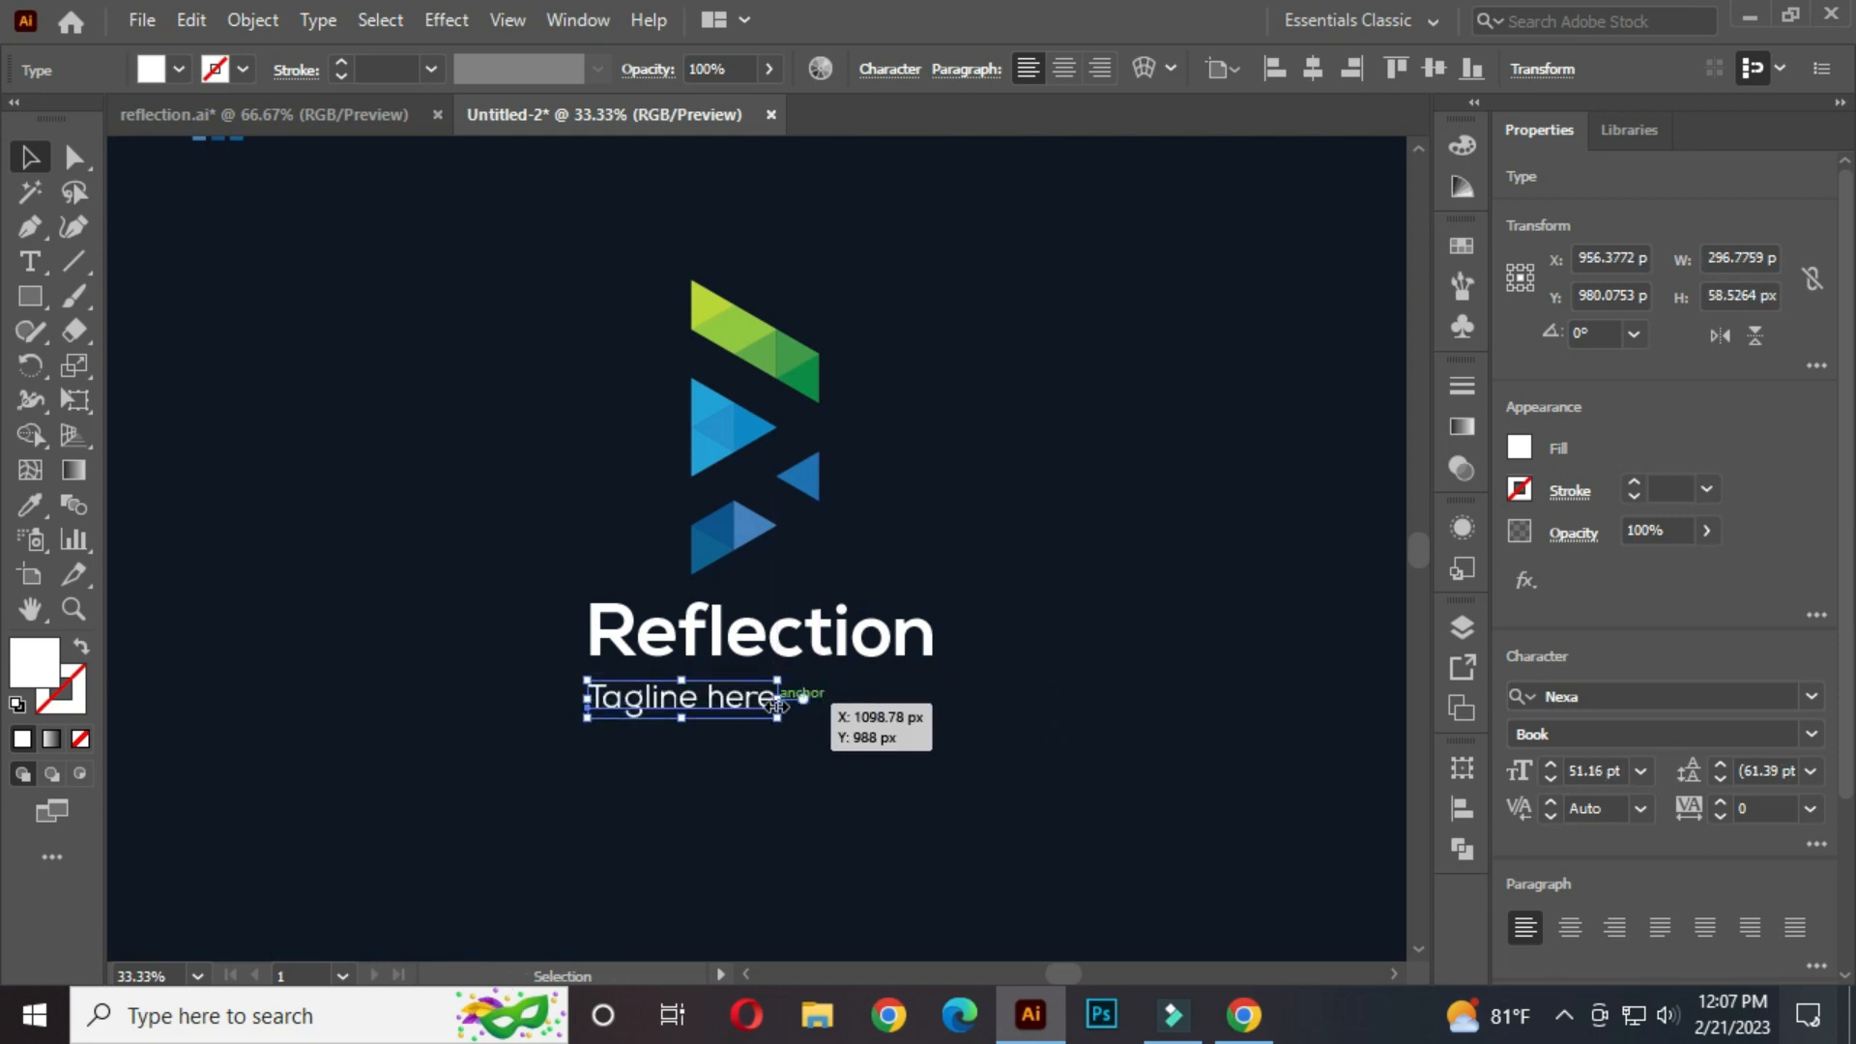
Step: Set the tagline's tracking to 400 and move it closer beneath the "Reflection" text
left_click(1767, 809)
type("400")
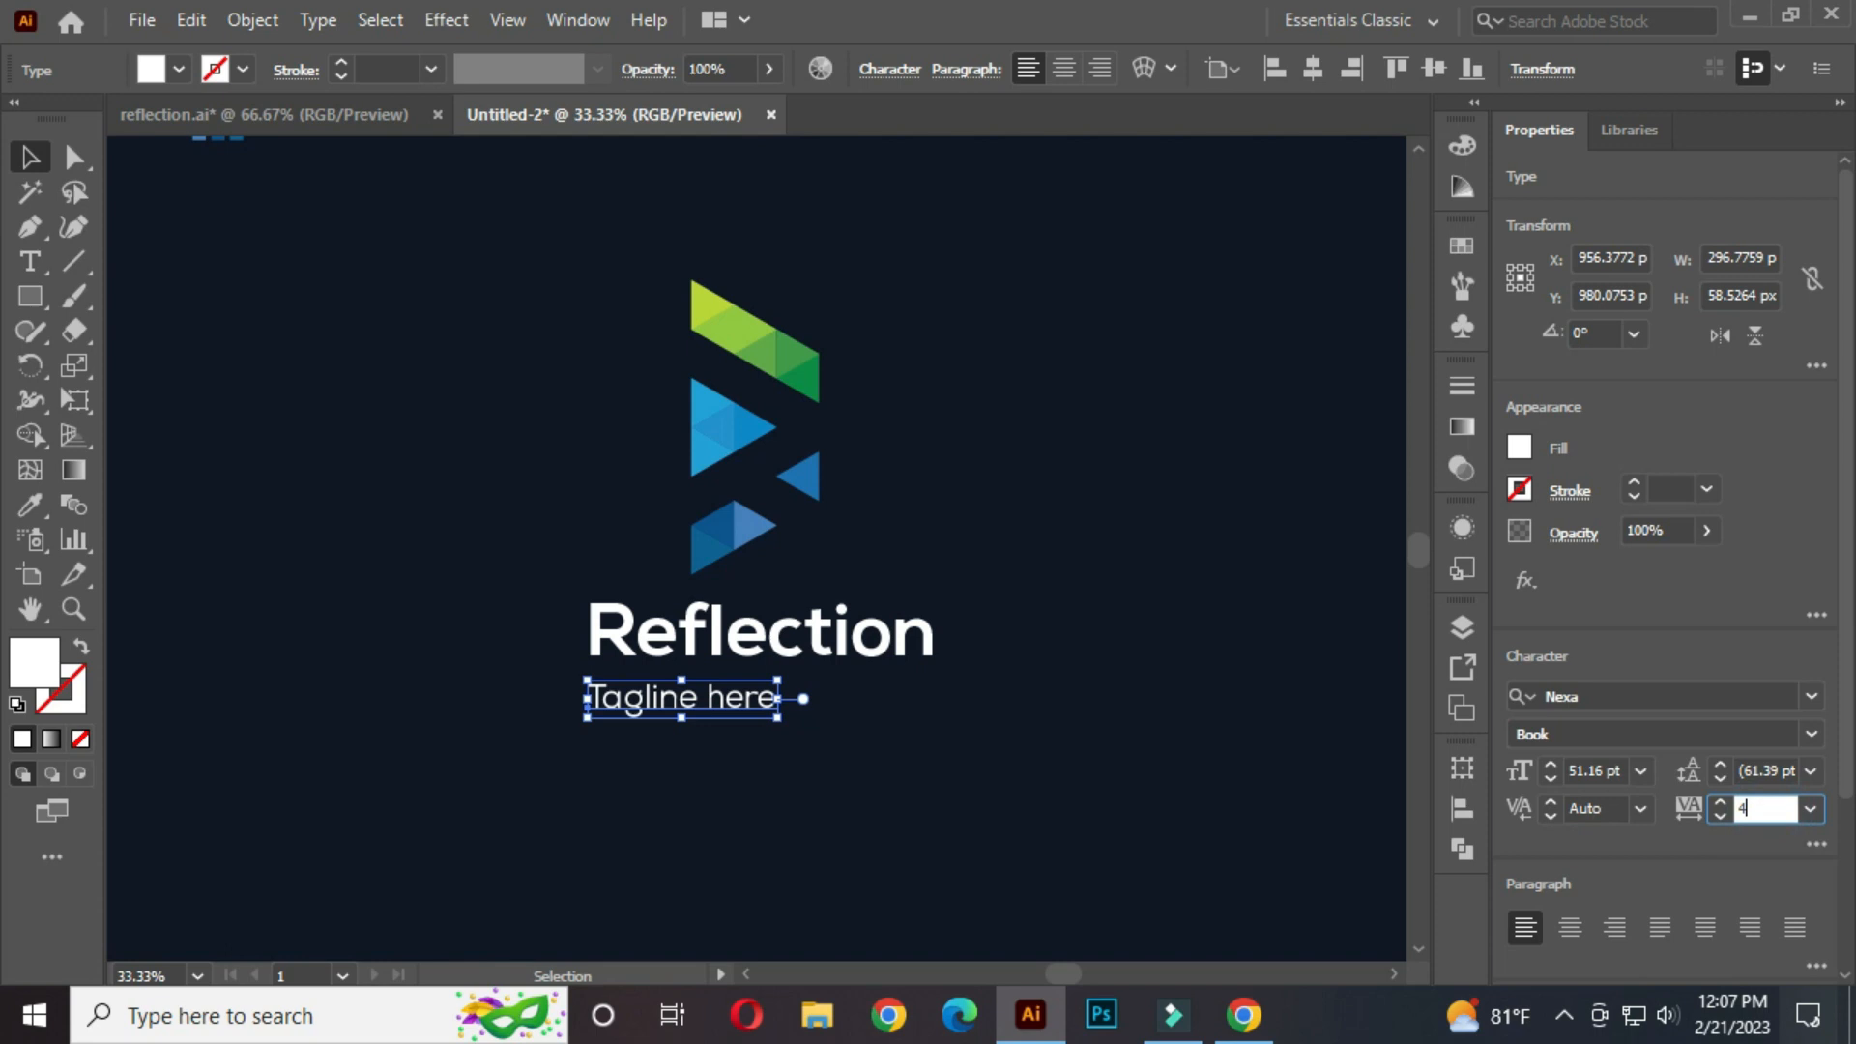
left_click(928, 744)
left_click_drag(864, 710, 870, 698)
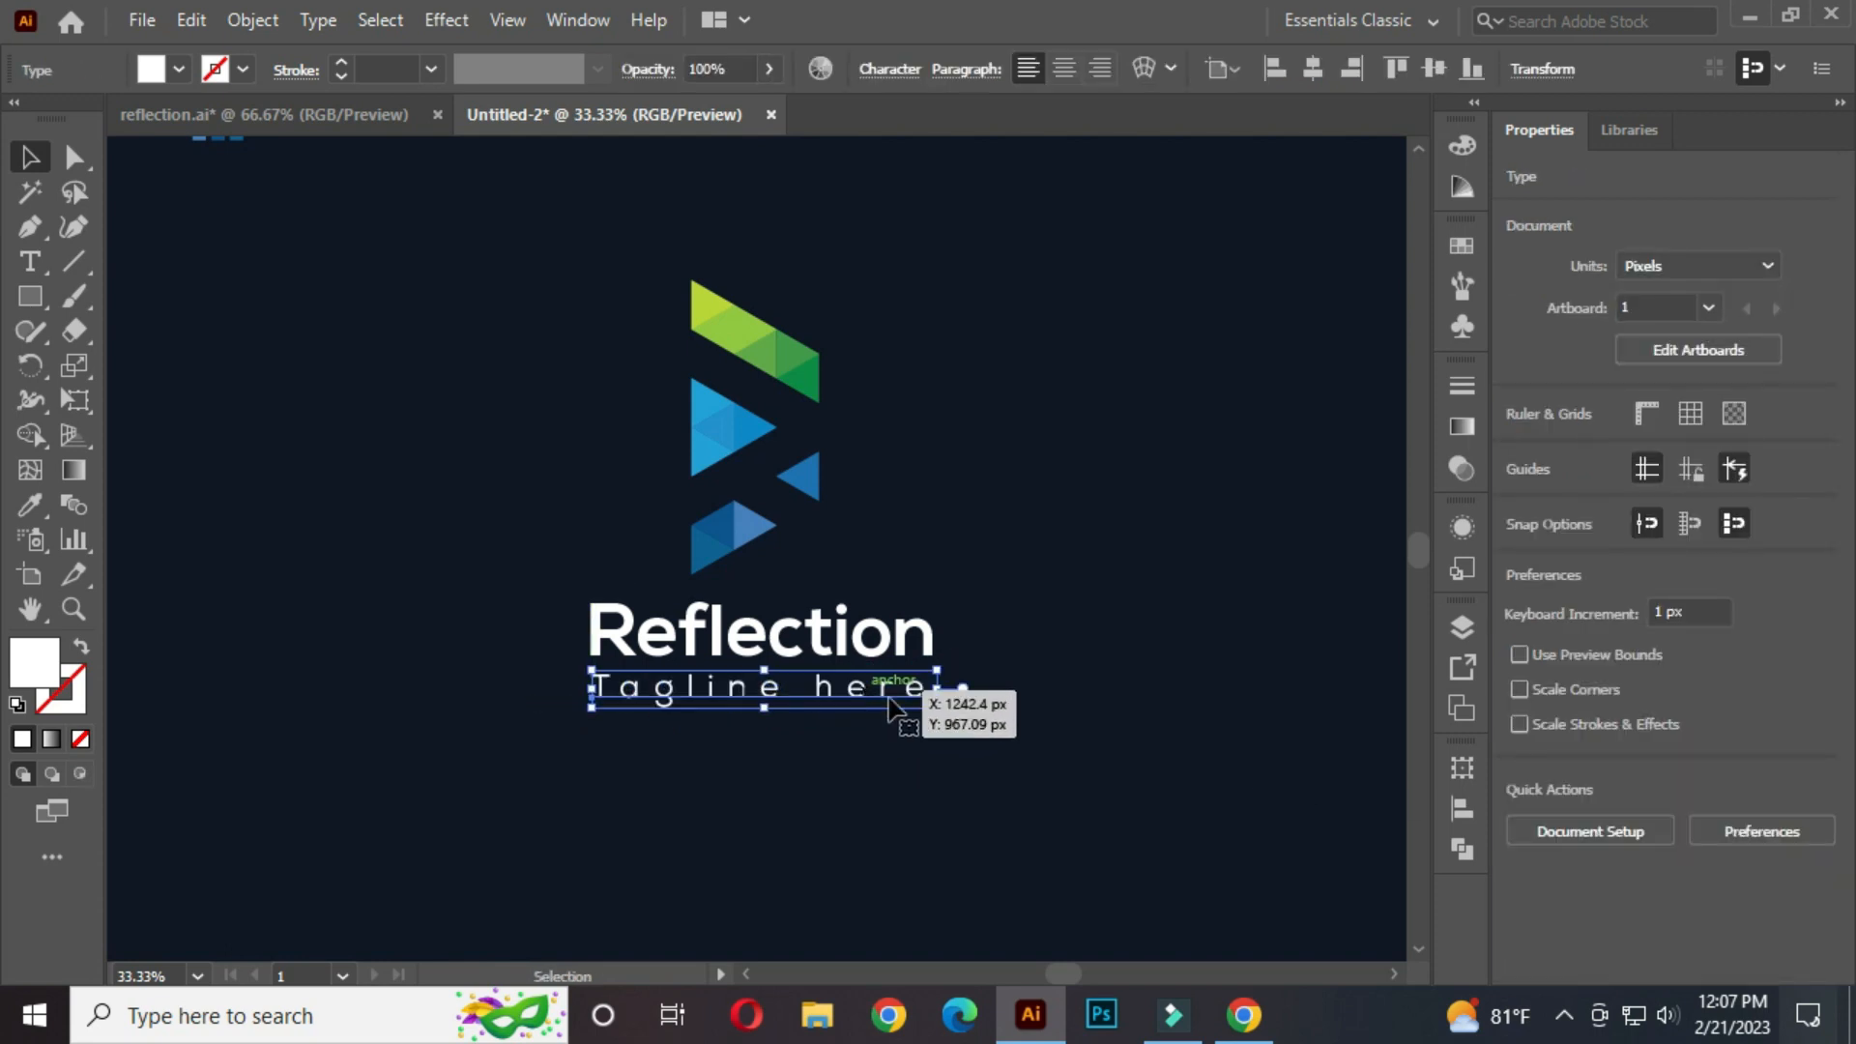
Step: Change the tagline's font to Nexa Bold
left_click(1641, 698)
key("Down")
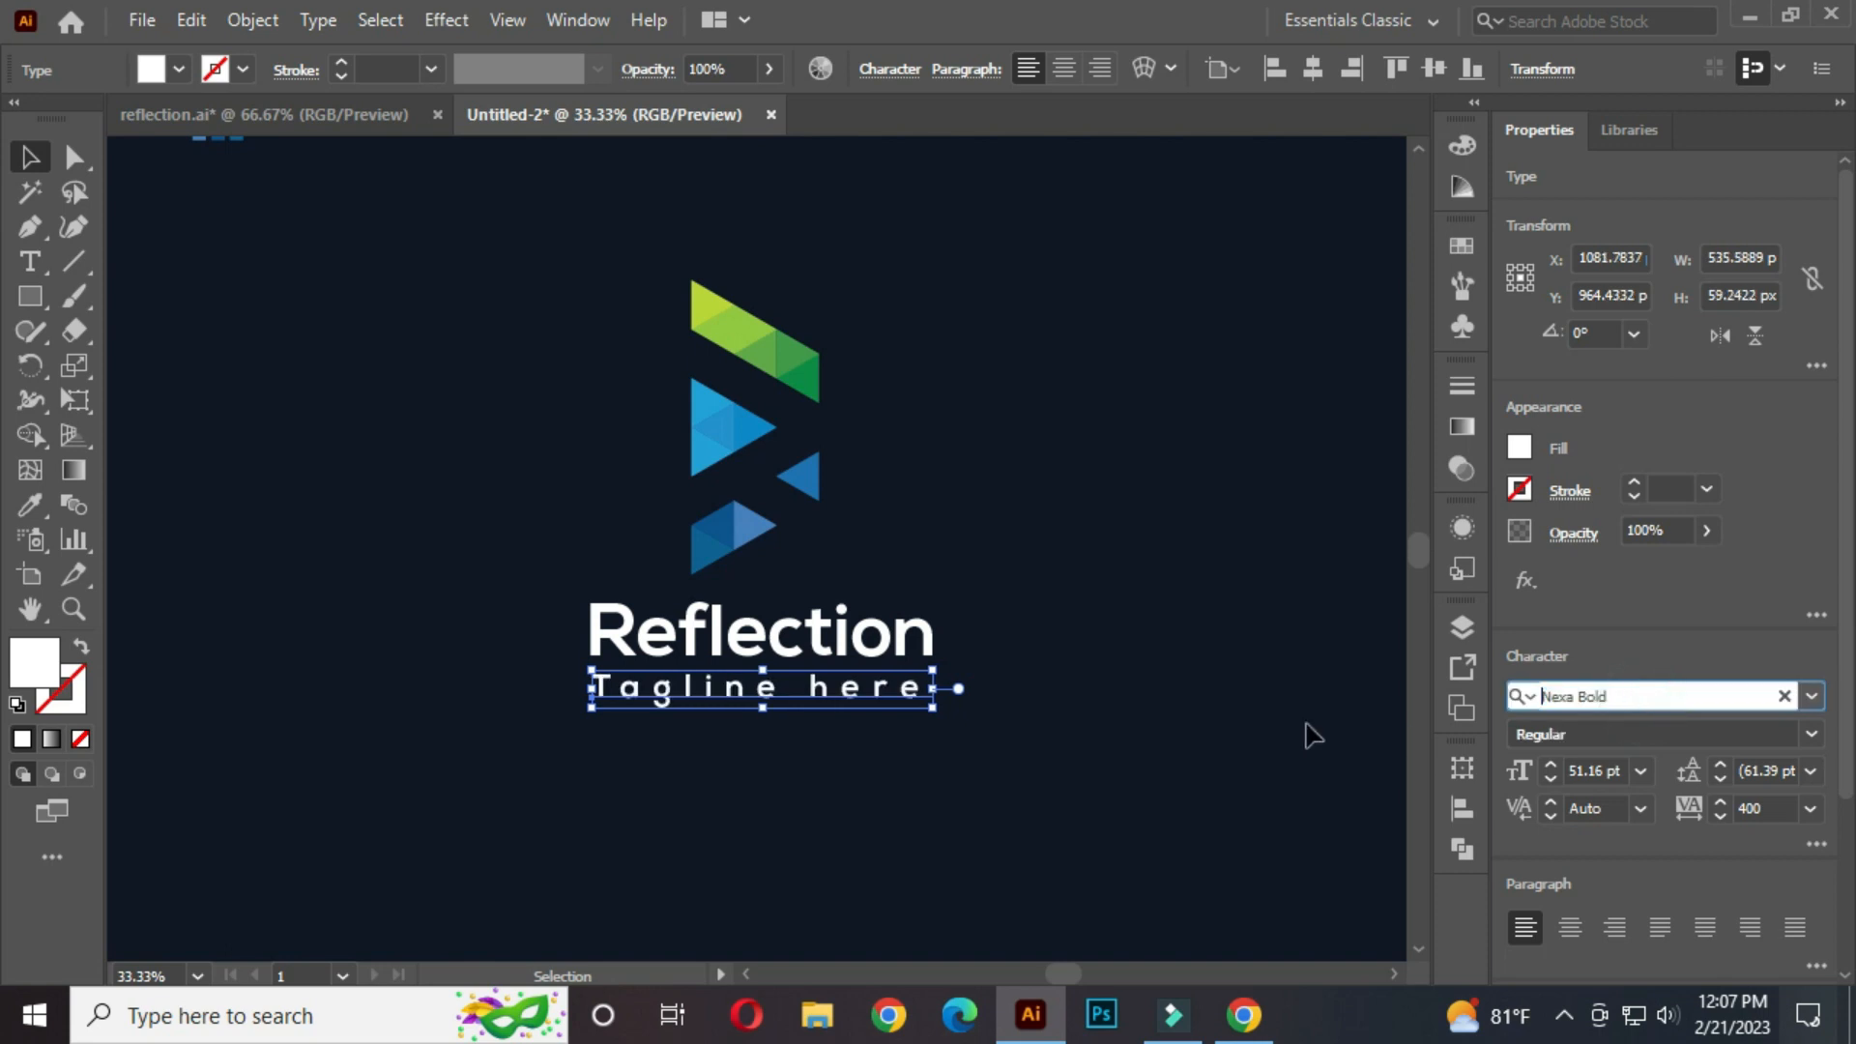
left_click(1093, 667)
Step: Shrink the tagline to about 41 pt and center it close under the "Reflection" text
scroll(851, 715, "up", 1)
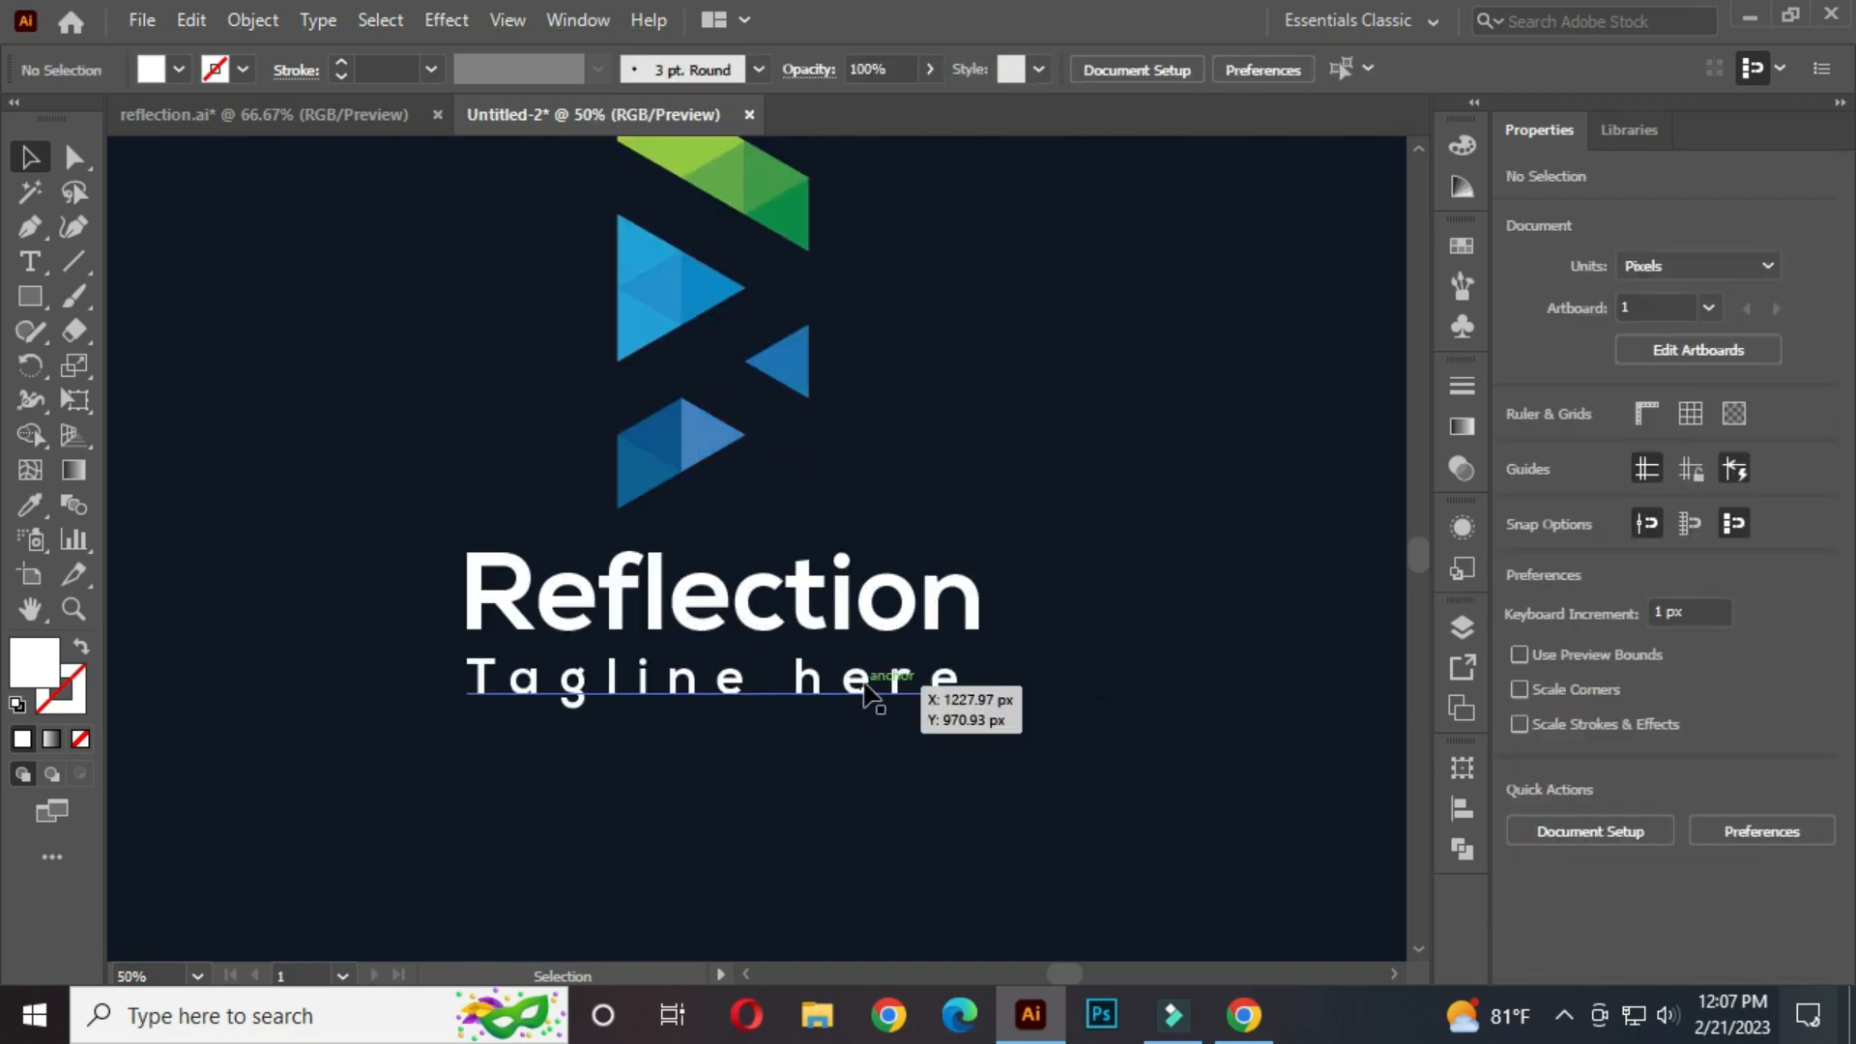
left_click(981, 683)
left_click_drag(981, 684, 876, 680)
left_click_drag(694, 686, 664, 679)
left_click_drag(828, 683, 870, 684)
left_click(866, 697)
left_click(850, 676)
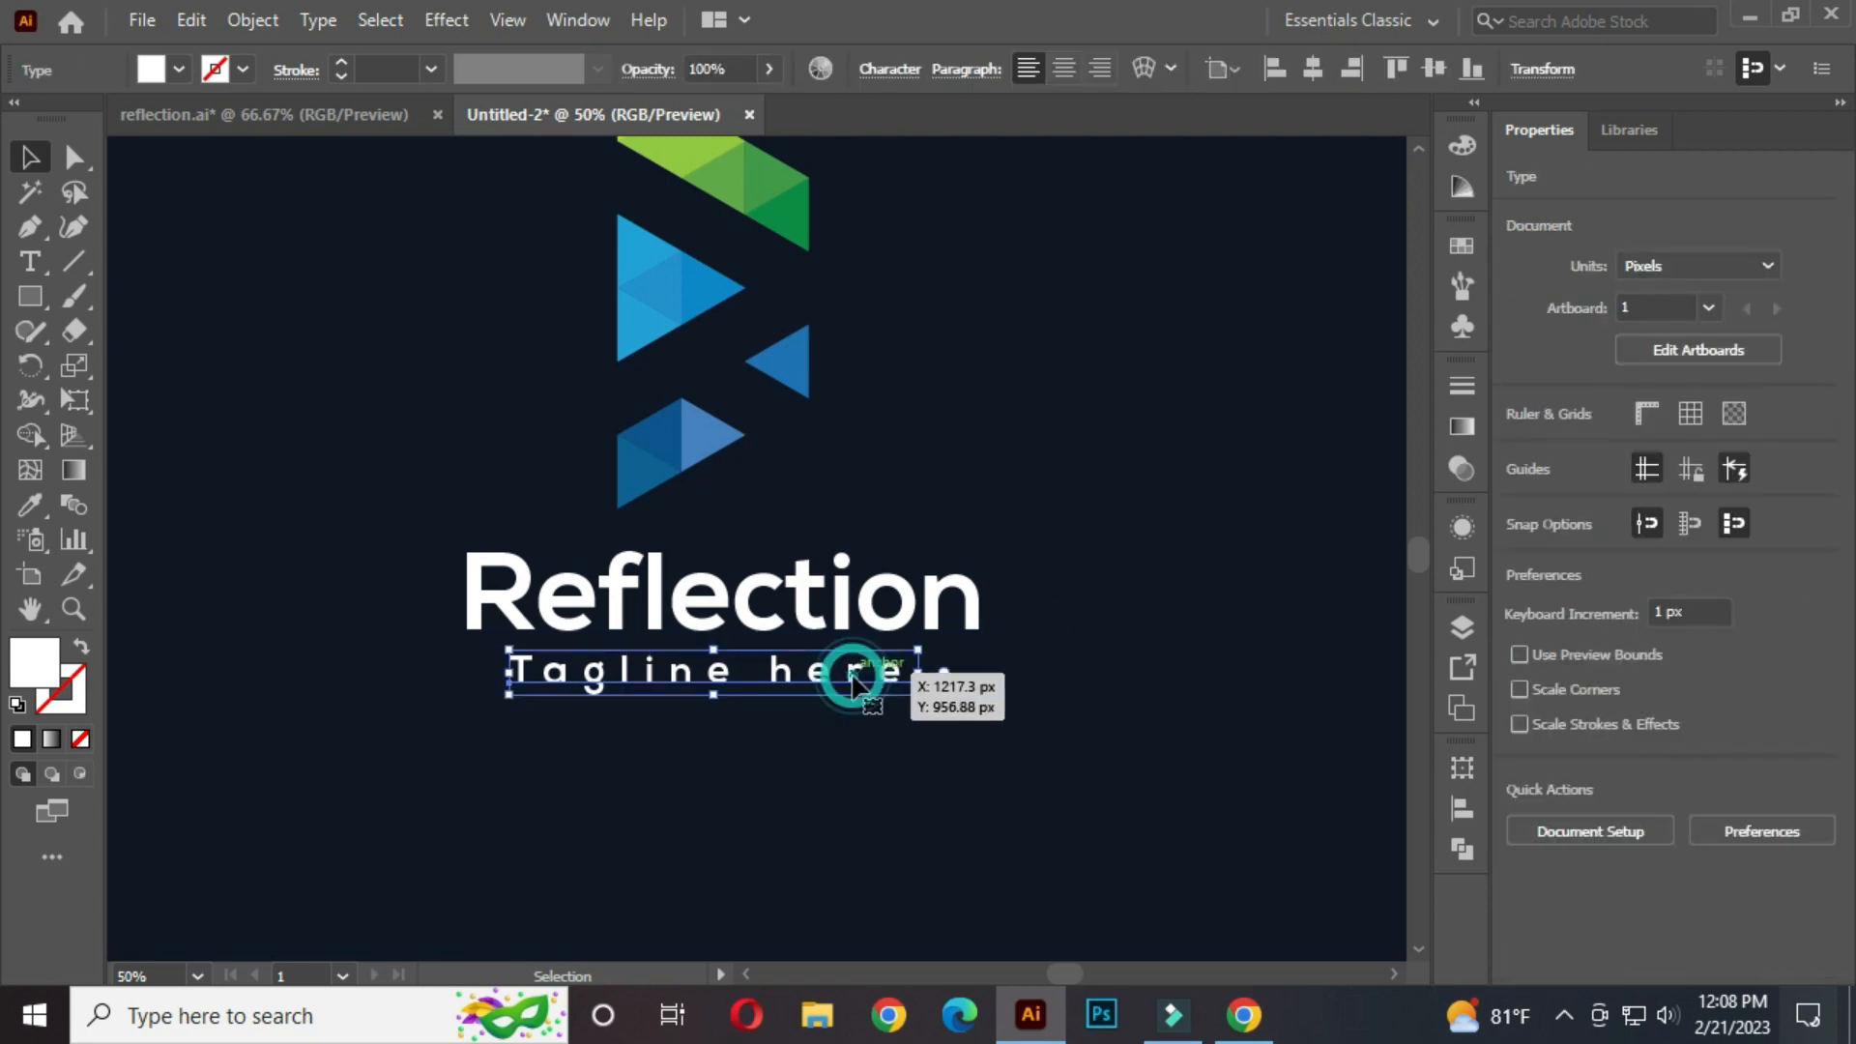
left_click(1027, 679)
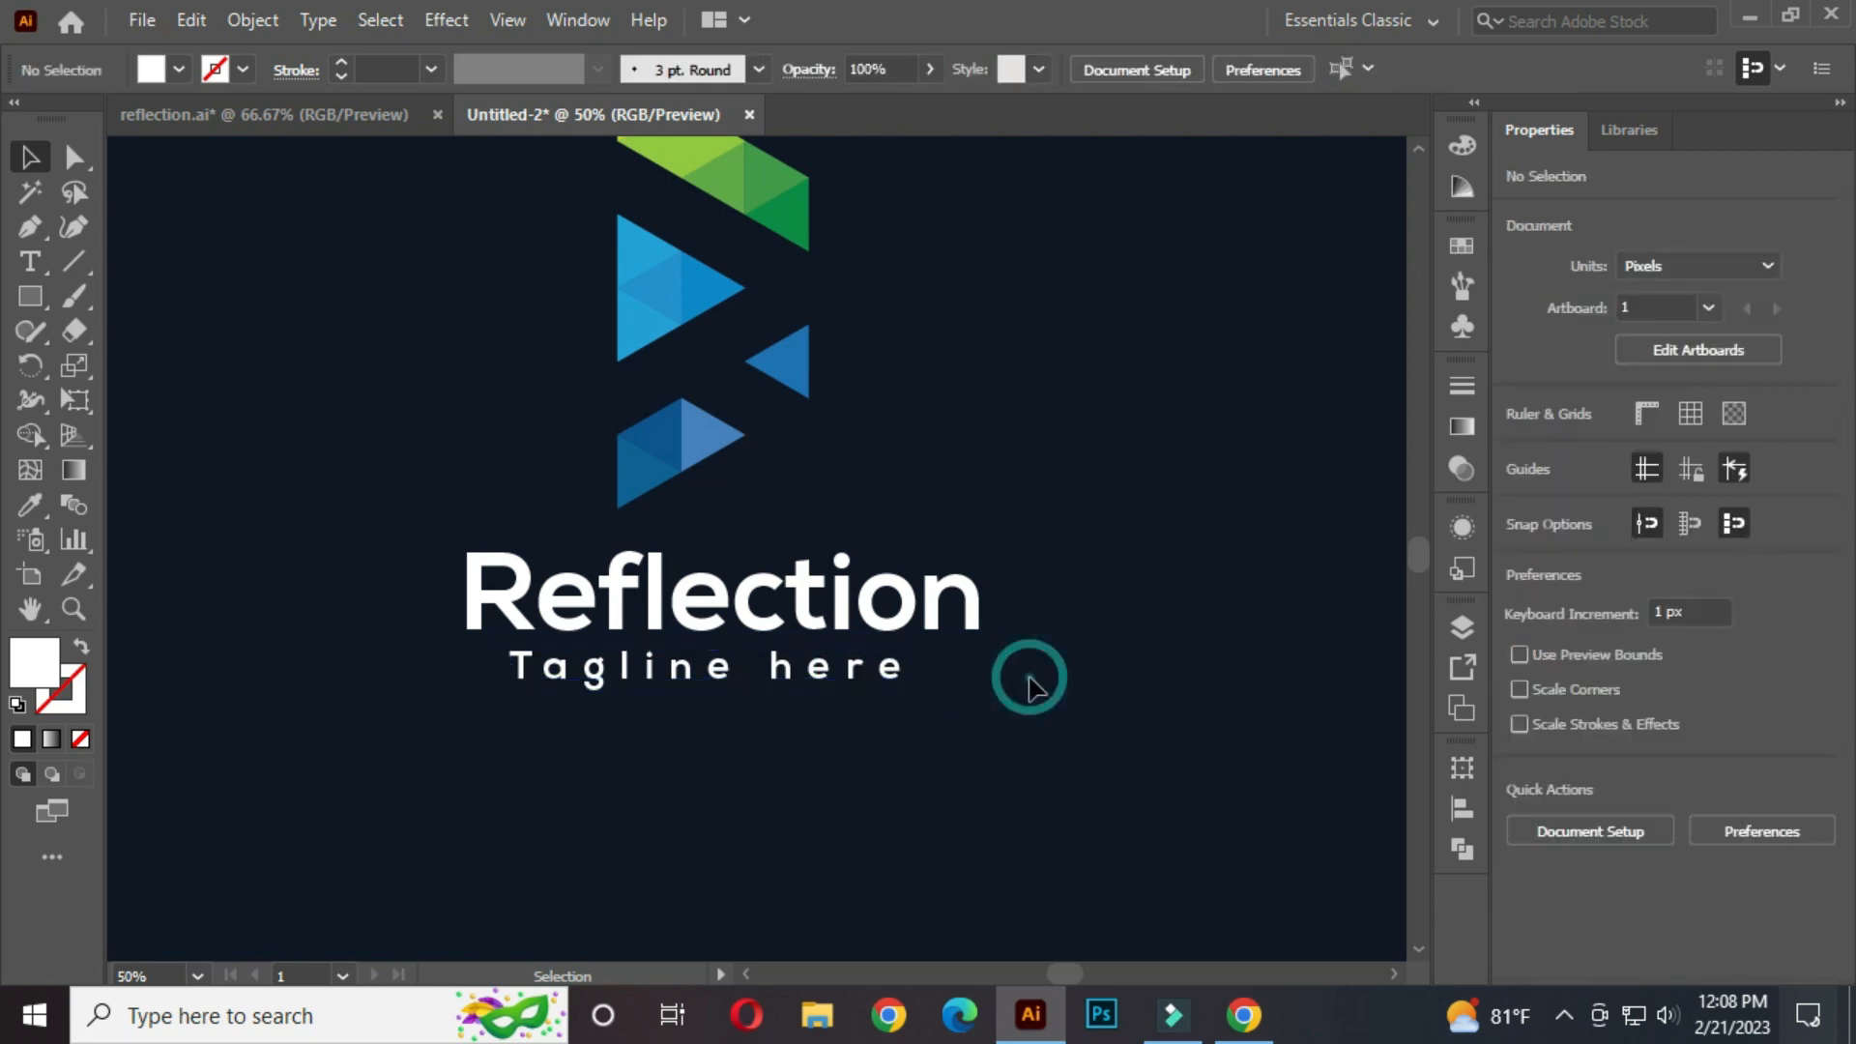
Step: Set the tagline's tracking to 300 and recenter it under the "Reflection" text
left_click(871, 690)
double_click(1754, 808)
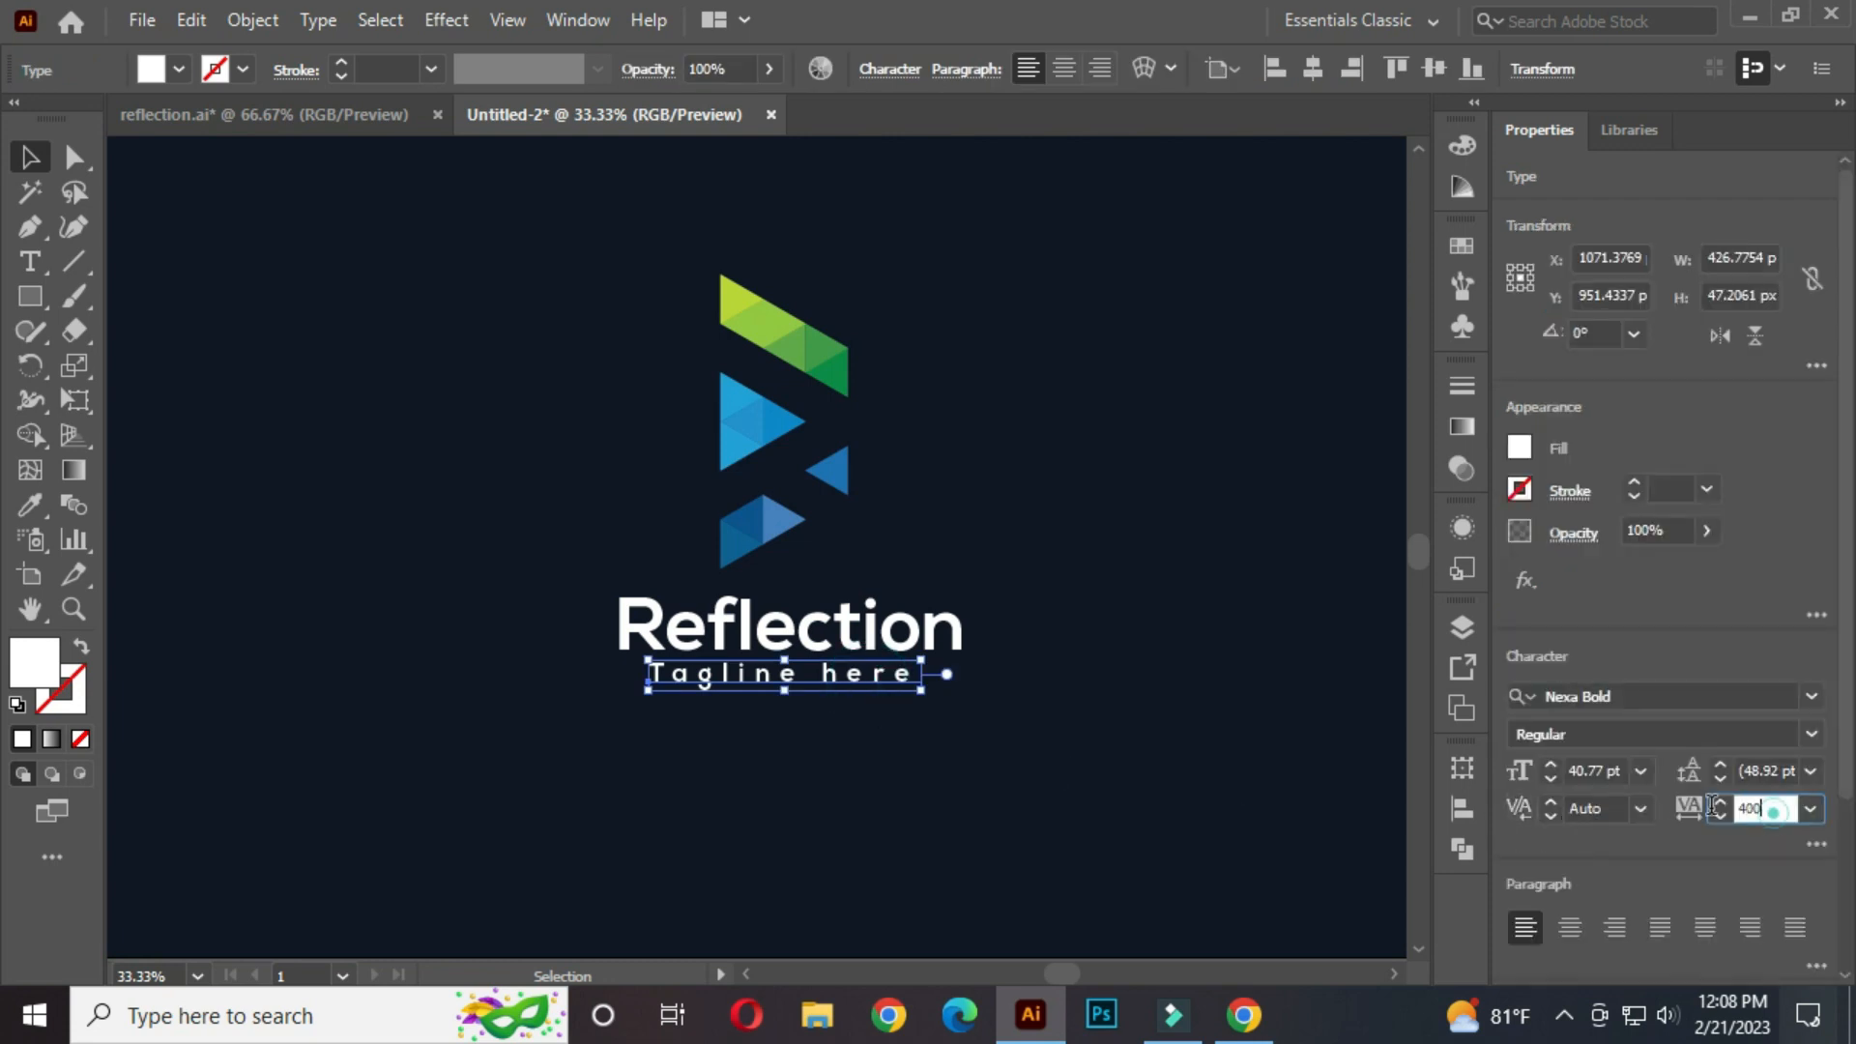
type("300")
left_click(994, 787)
left_click(846, 684)
left_click_drag(852, 682, 824, 734)
left_click(820, 735)
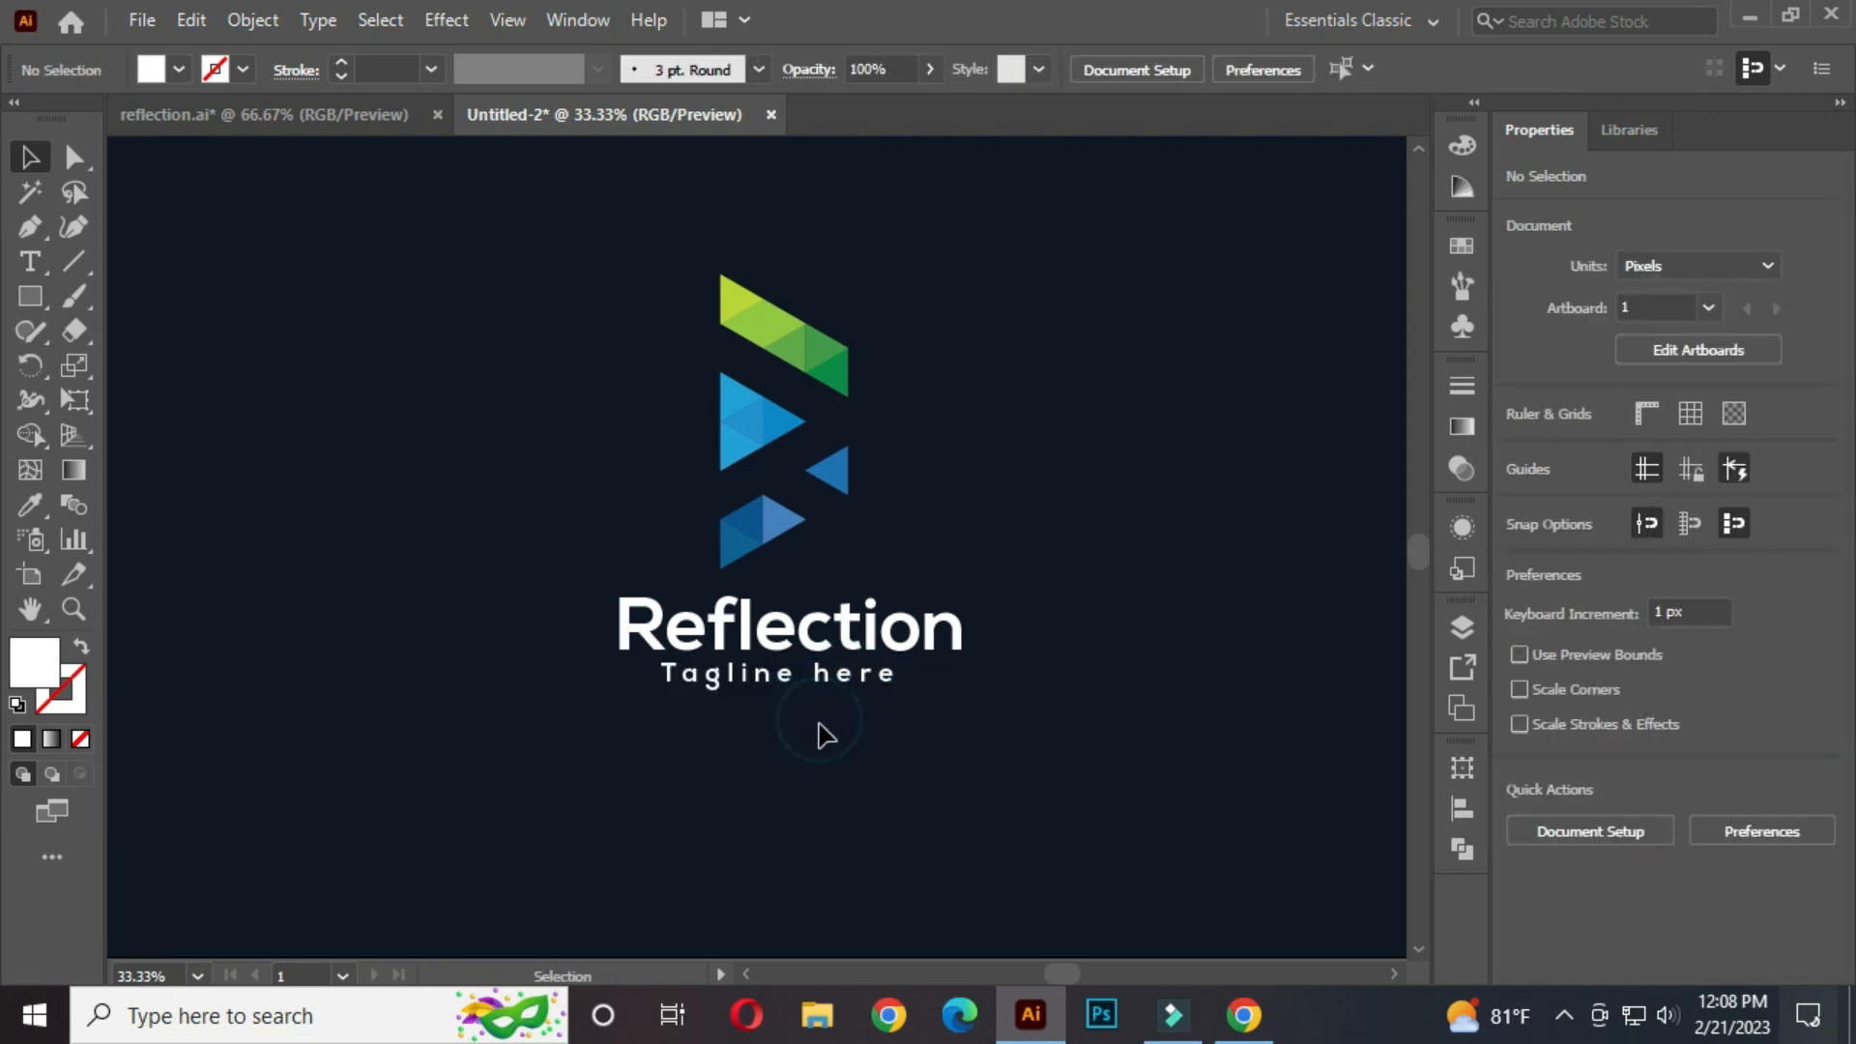
Step: Select the logo together with both text lines and move them near the center of the artboard
scroll(839, 742, "down", 1)
left_click_drag(954, 701, 864, 693)
left_click_drag(555, 385, 894, 773)
left_click_drag(712, 592, 783, 600)
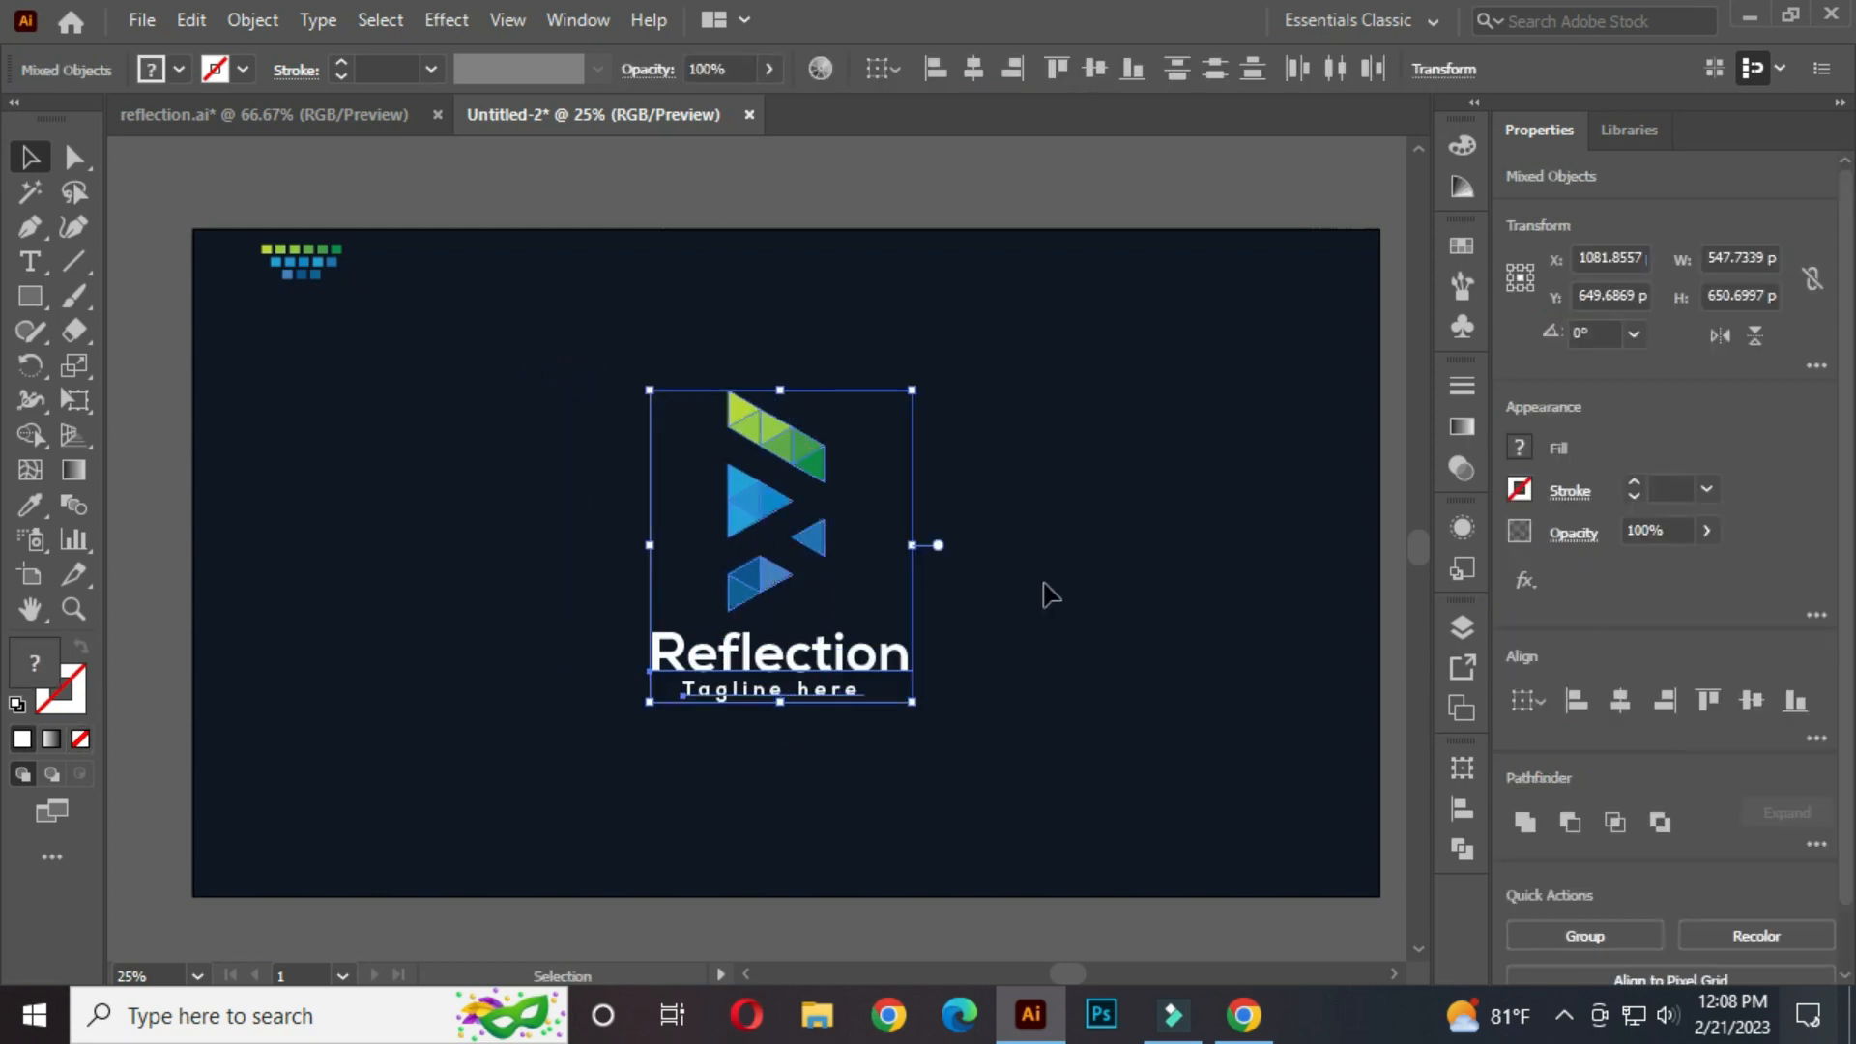
left_click(1005, 599)
scroll(1002, 592, "up", 1)
left_click_drag(984, 658, 982, 627)
left_click(1021, 608)
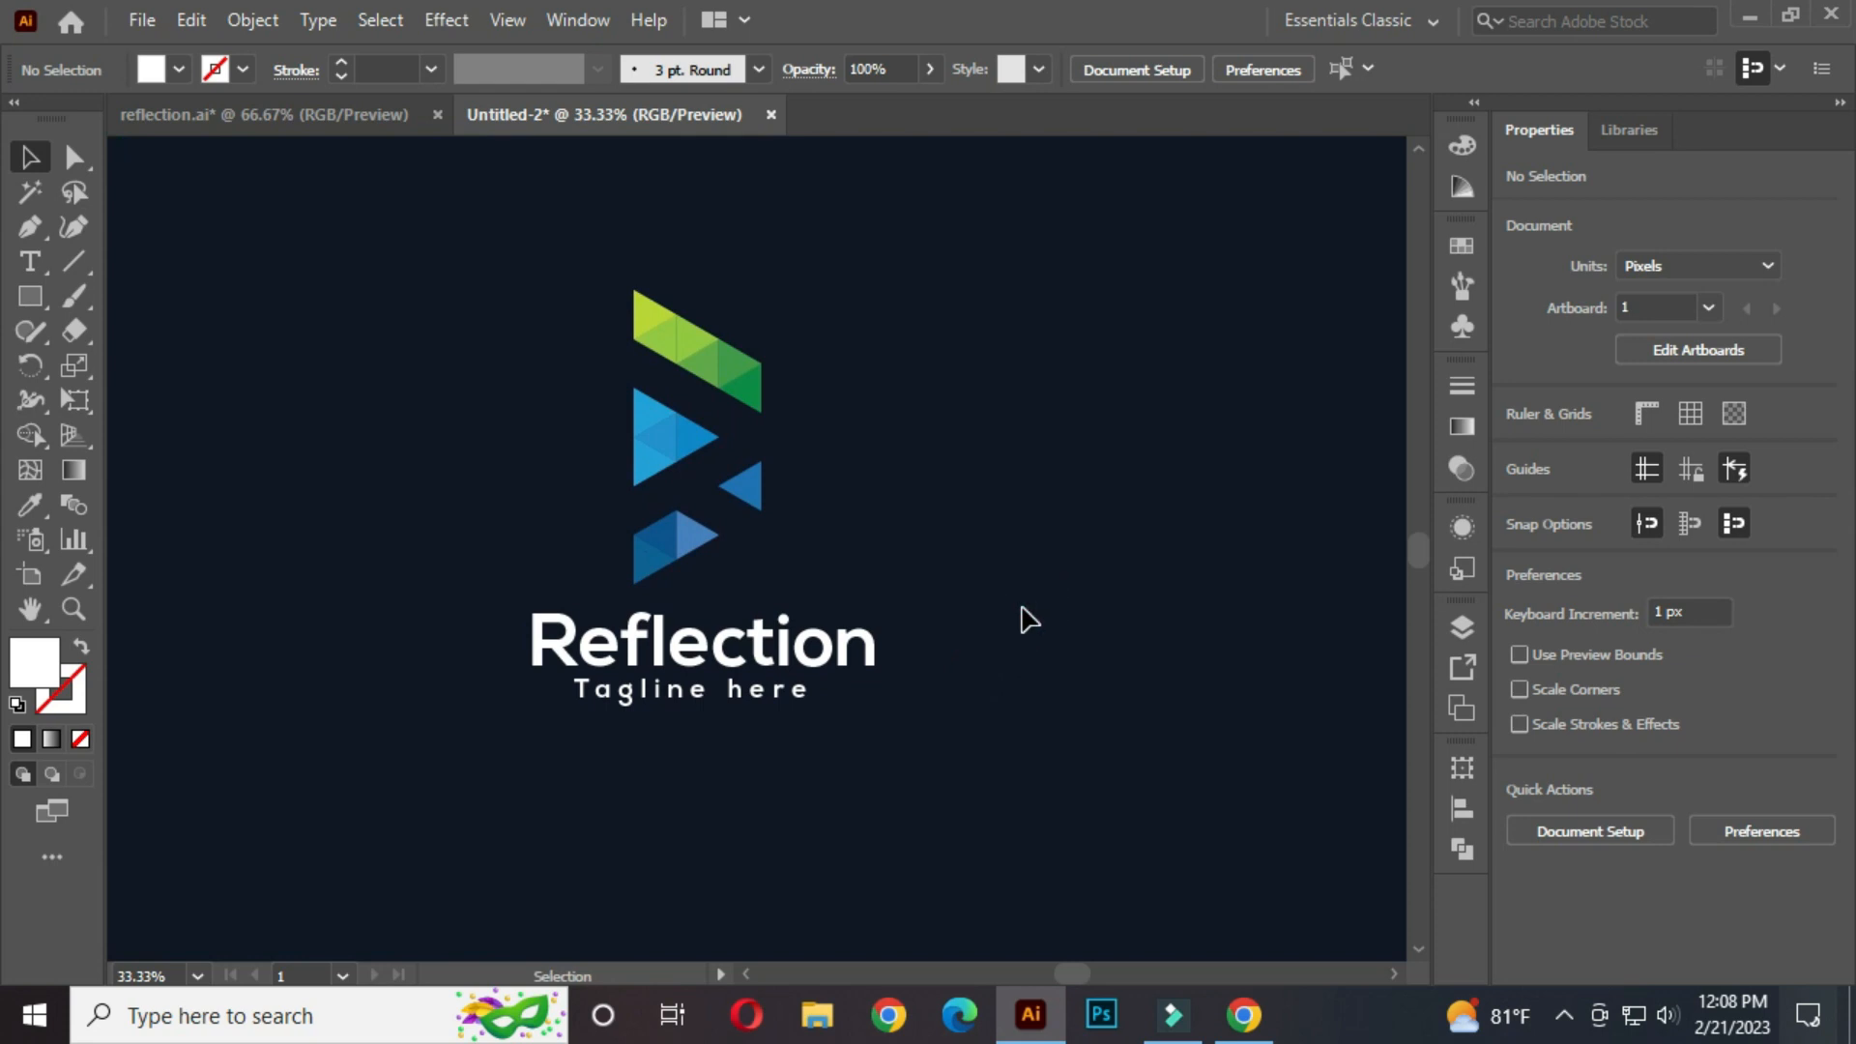